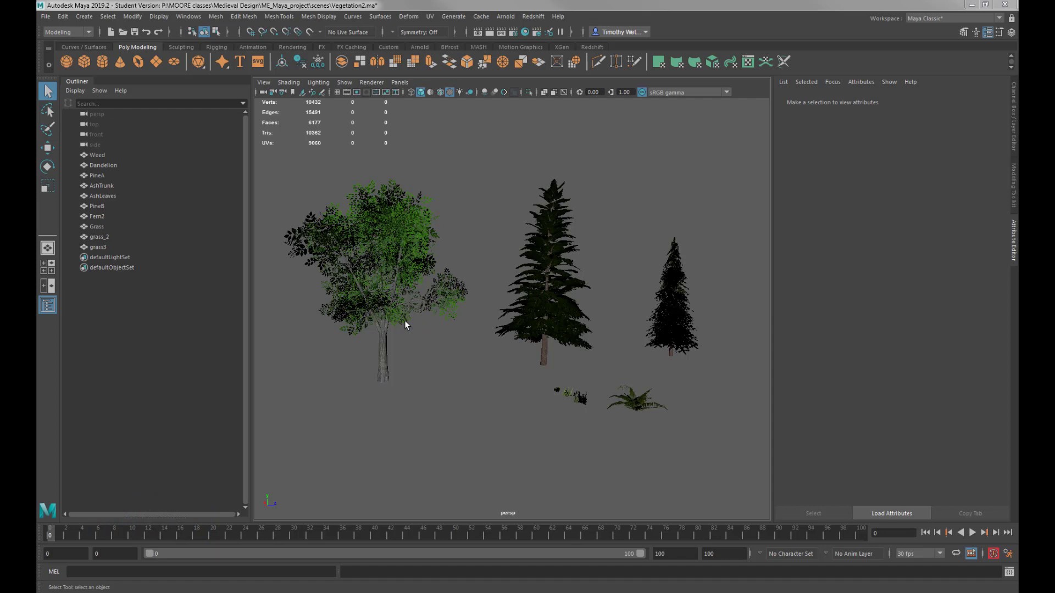
pyautogui.click(45, 18)
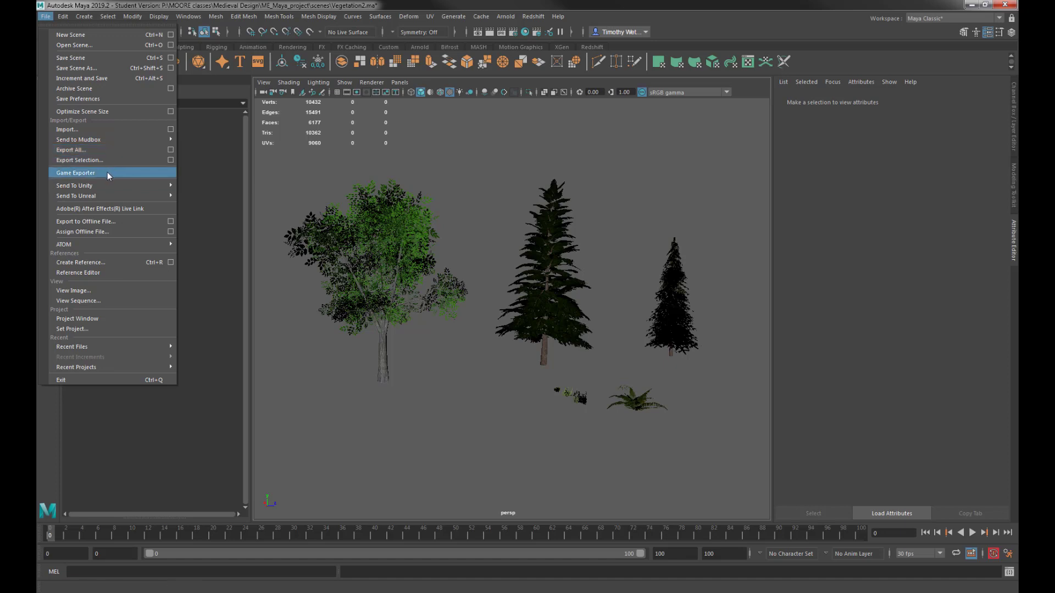
pyautogui.moveTo(146, 189)
pyautogui.click(475, 429)
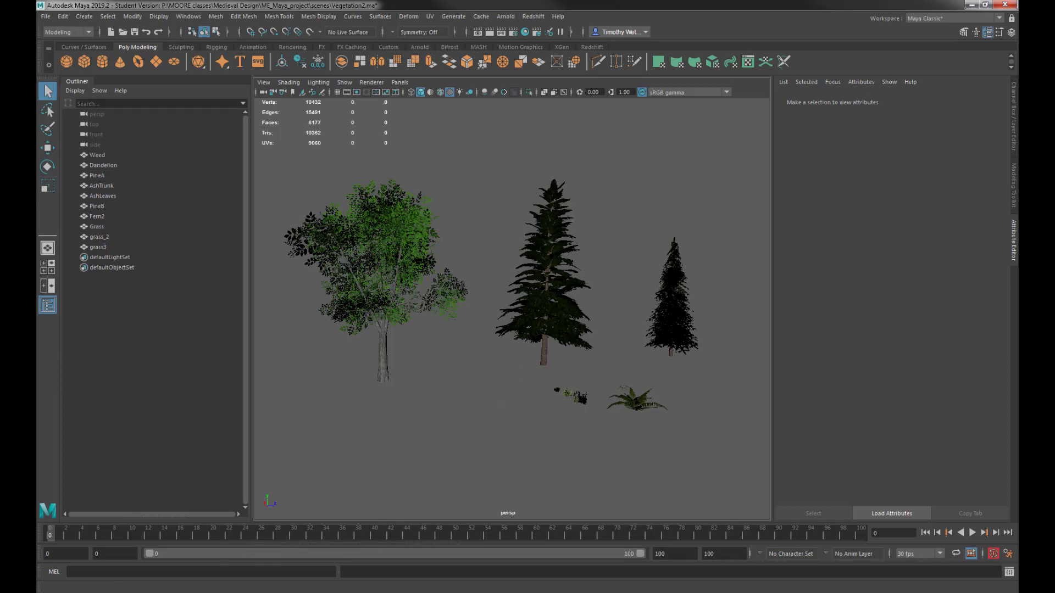
# Switch to the sourceimages folder and select the ME_Grass_A diffuse and normal, ME_Grass_BC diffuse, and both ME_AshTree textures
pyautogui.hotkey('alt', 'Tab')
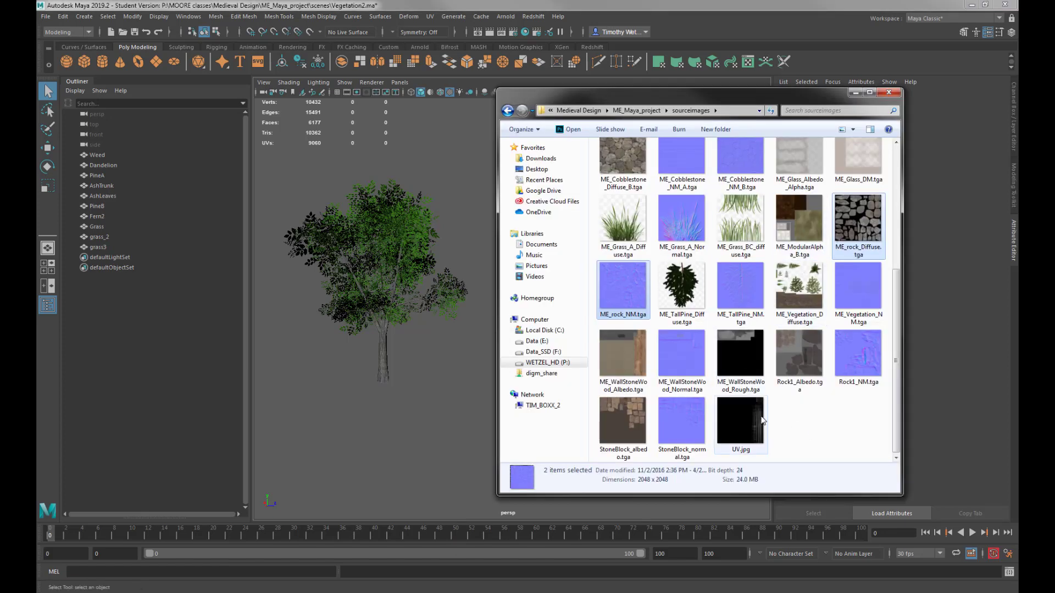
pyautogui.scroll(3, 812, 410)
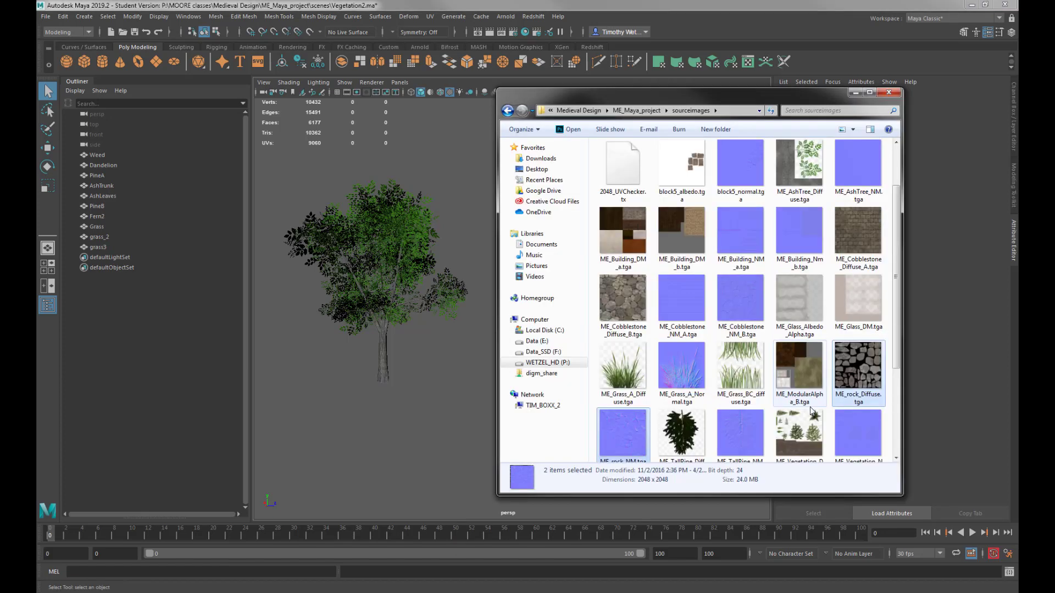
pyautogui.click(740, 368)
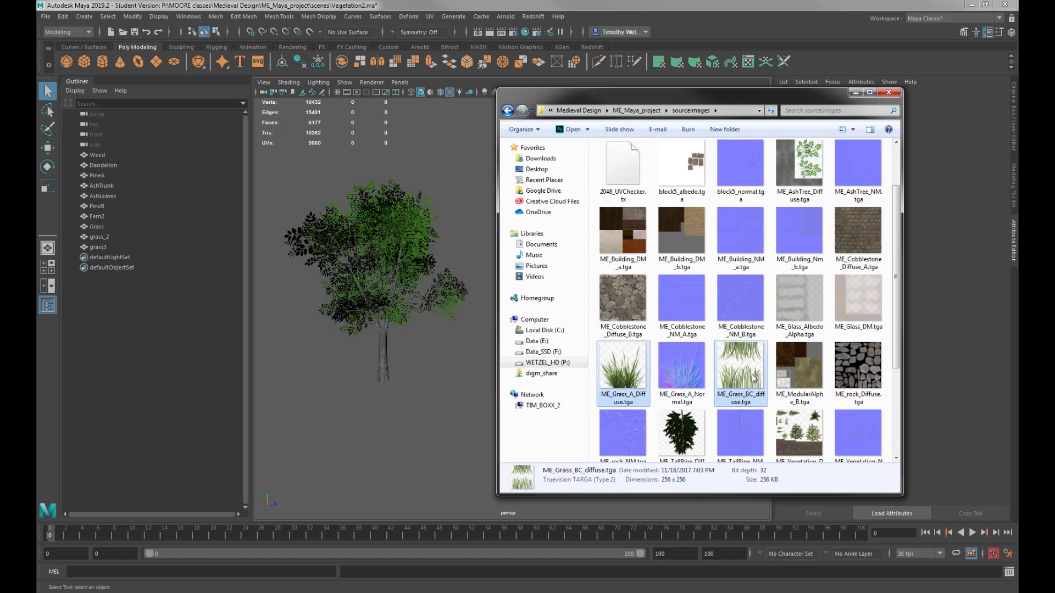
pyautogui.keyDown('ctrl'); pyautogui.click(681, 366); pyautogui.keyUp('ctrl')
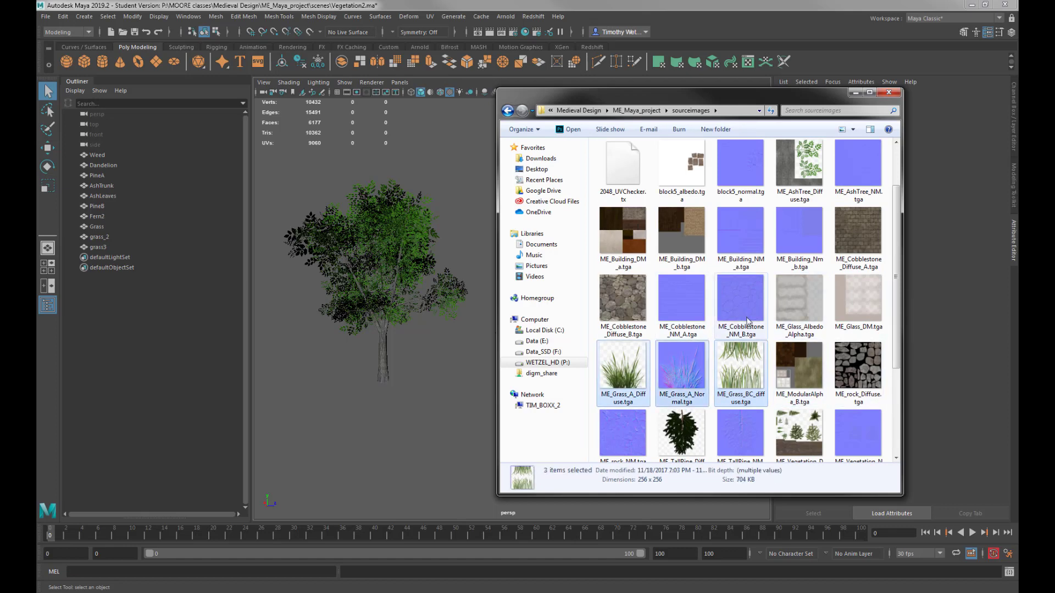
pyautogui.scroll(-1, 846, 319)
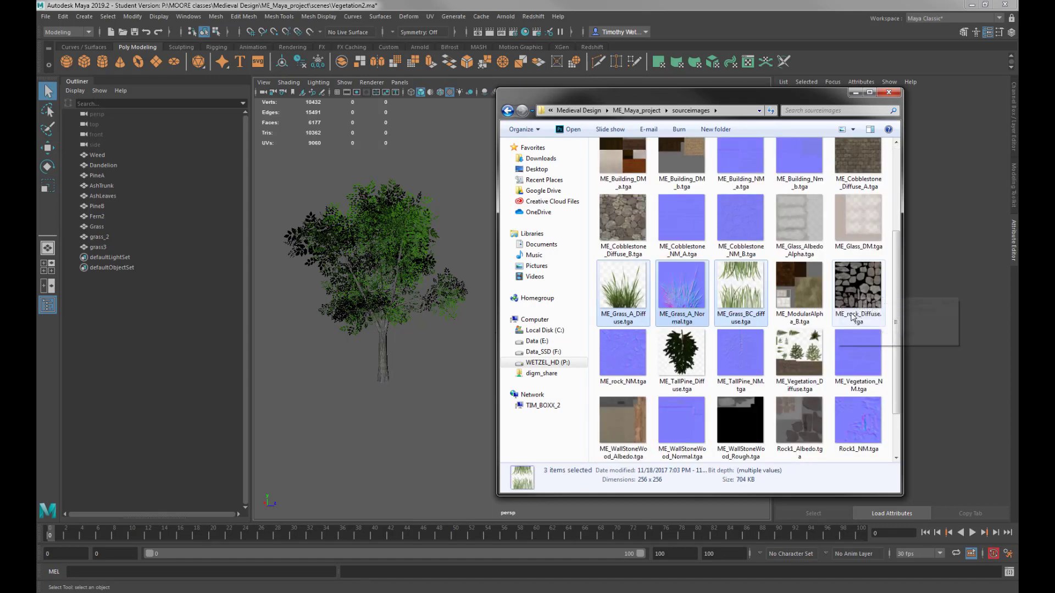
pyautogui.scroll(2, 853, 318)
pyautogui.keyDown('ctrl'); pyautogui.click(794, 244); pyautogui.keyUp('ctrl')
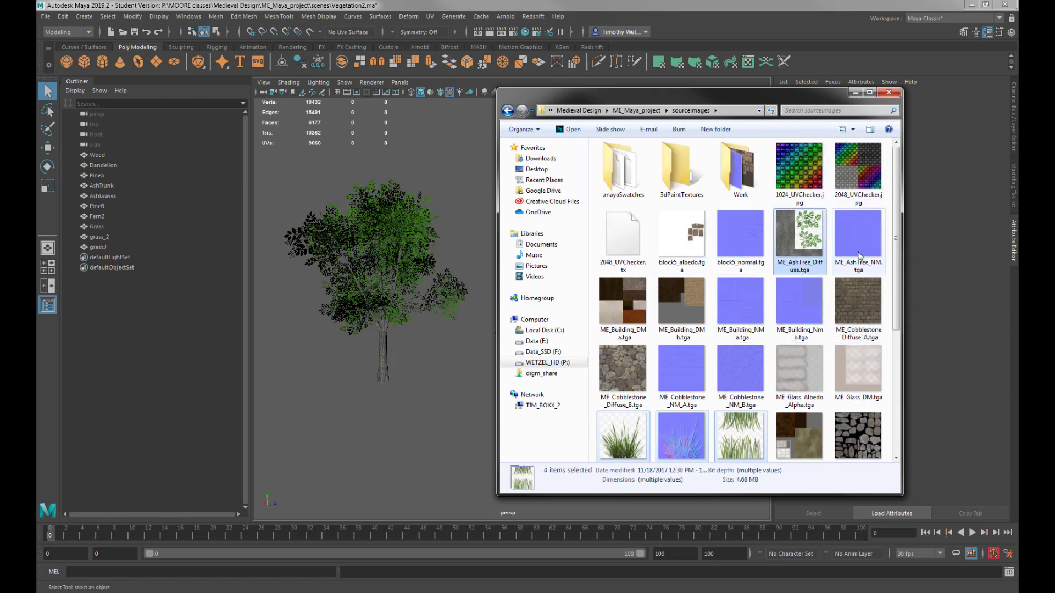
pyautogui.scroll(-2, 783, 346)
pyautogui.keyDown('ctrl'); pyautogui.click(783, 346); pyautogui.keyUp('ctrl')
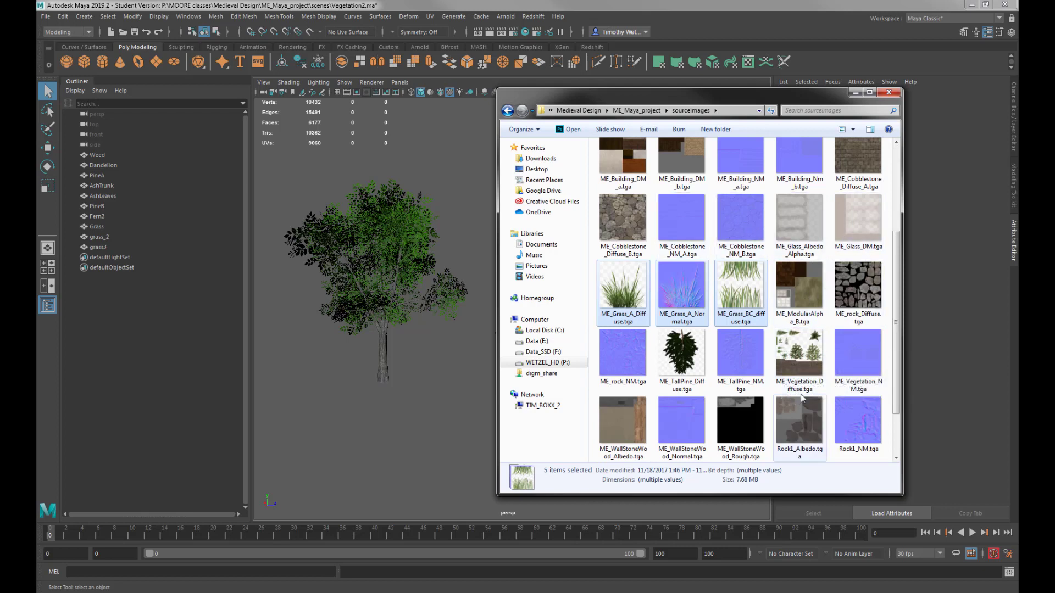
# Add the diffuse and normal textures of ME_TallPine and ME_Vegetation to the file selection
pyautogui.keyDown('ctrl'); pyautogui.click(801, 360); pyautogui.keyUp('ctrl')
pyautogui.keyDown('ctrl'); pyautogui.click(739, 370); pyautogui.keyUp('ctrl')
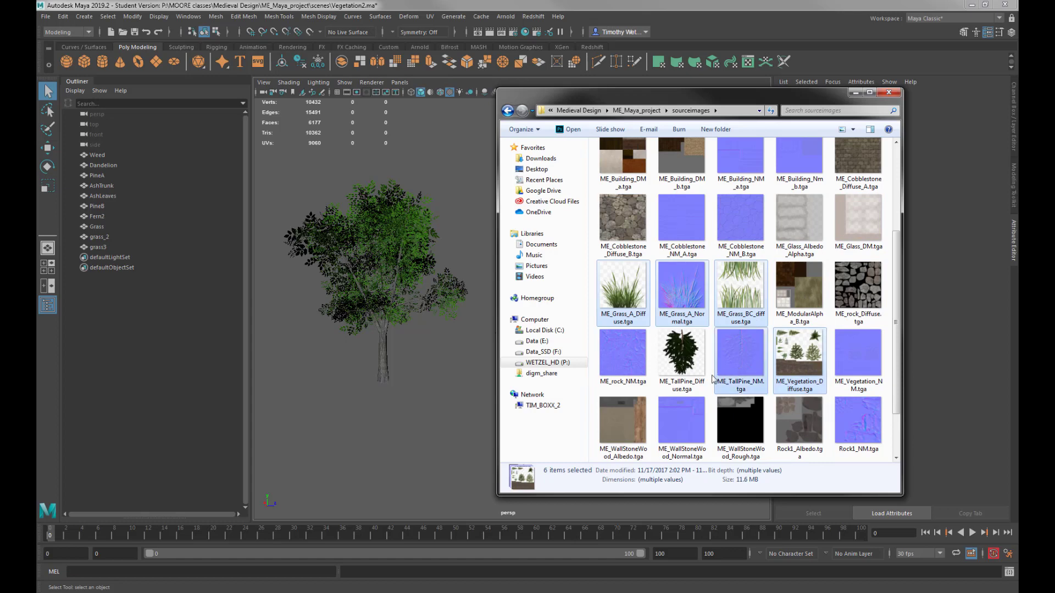
pyautogui.keyDown('ctrl'); pyautogui.click(684, 357); pyautogui.keyUp('ctrl')
pyautogui.keyDown('ctrl'); pyautogui.click(855, 356); pyautogui.keyUp('ctrl')
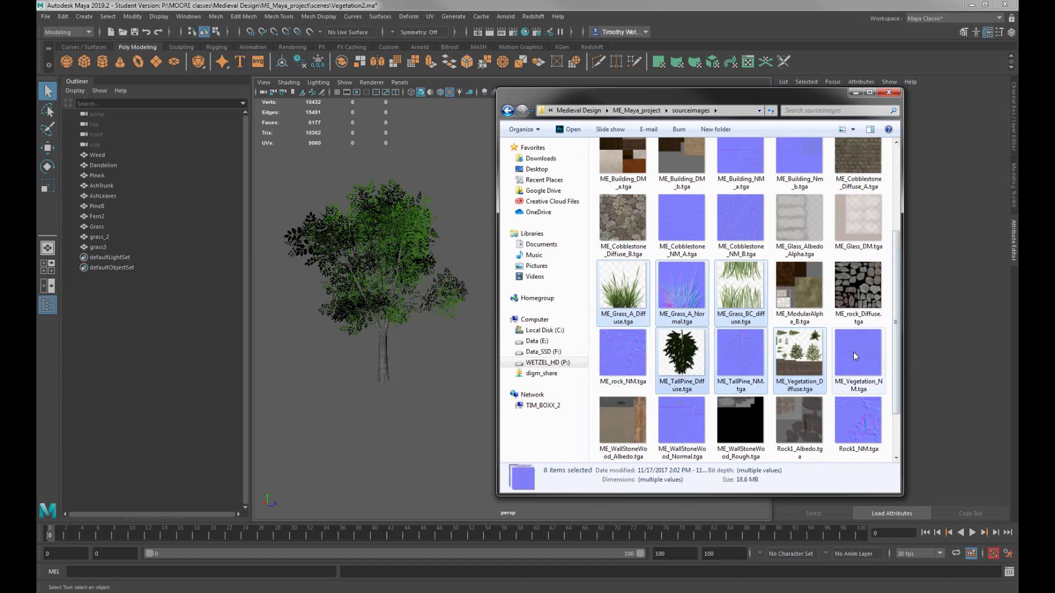
pyautogui.scroll(-1, 703, 390)
pyautogui.keyDown('ctrl'); pyautogui.click(630, 385); pyautogui.keyUp('ctrl')
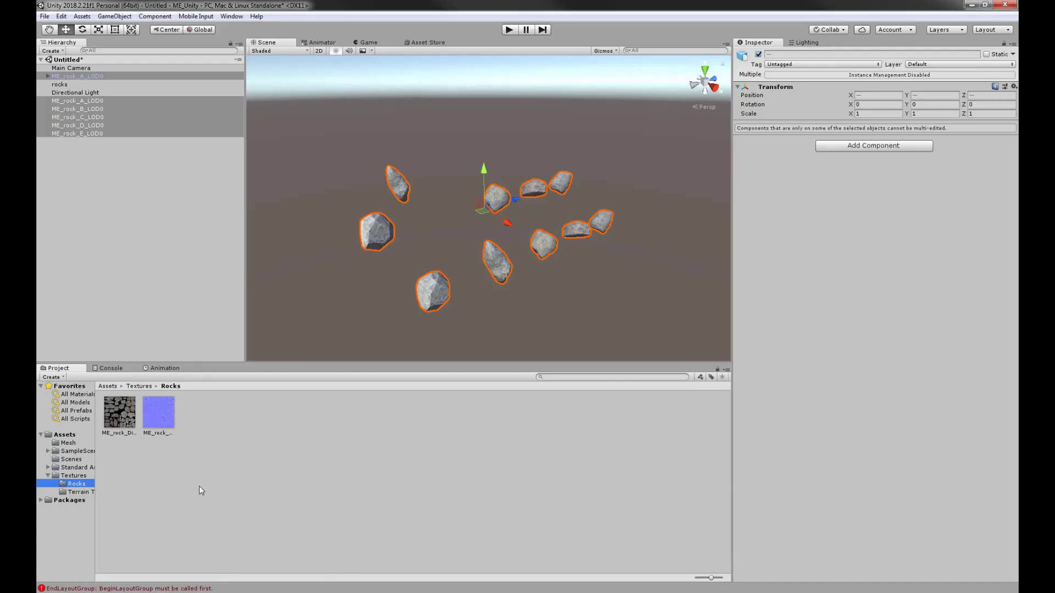
# Import the nine selected vegetation texture files into the Textures folder of the Unity project
pyautogui.click(71, 476)
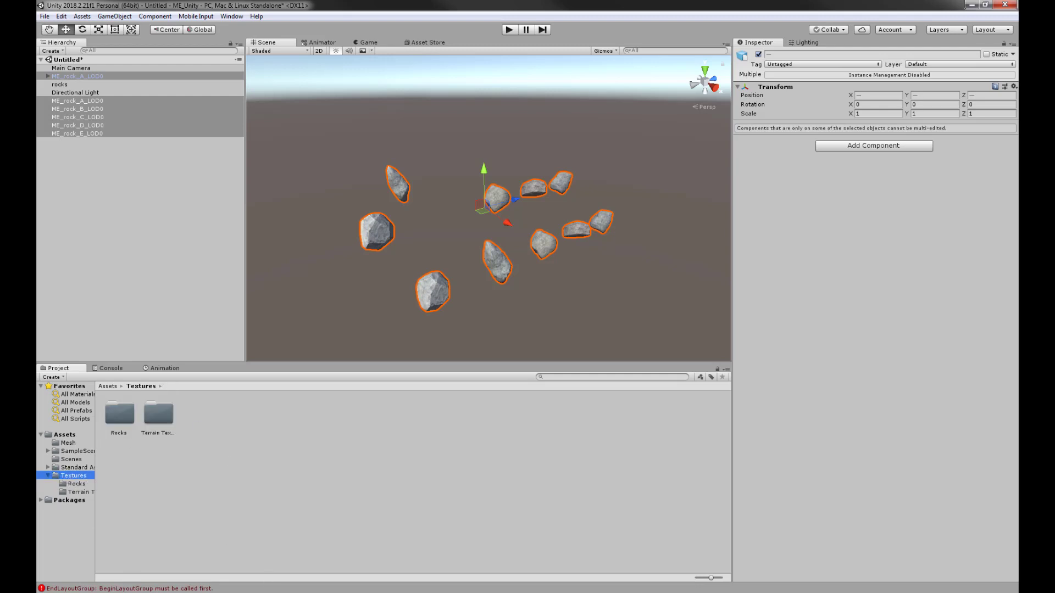
pyautogui.hotkey('alt', 'Tab')
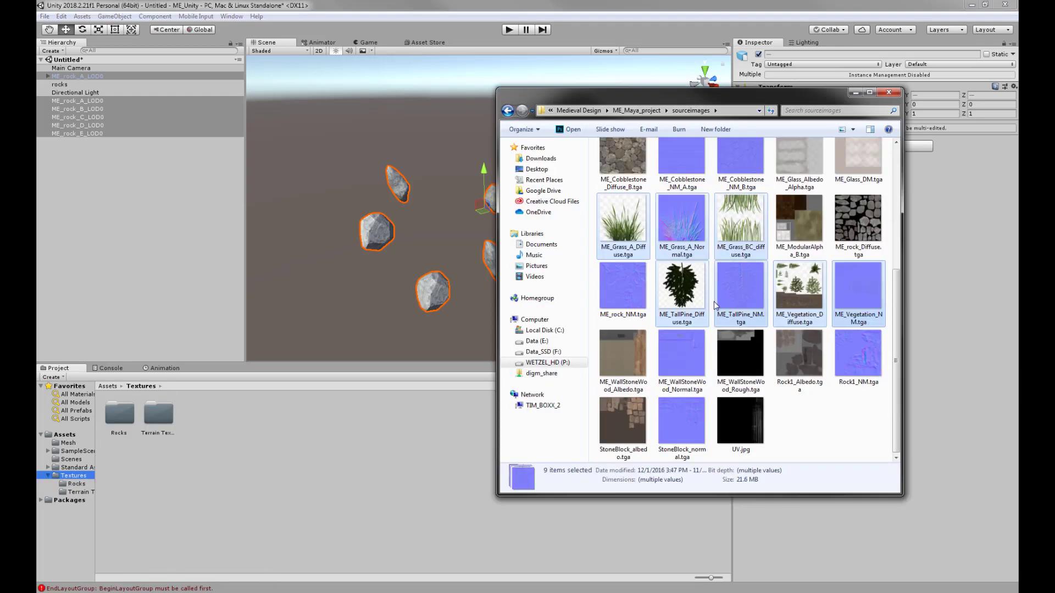
pyautogui.moveTo(681, 286); pyautogui.dragTo(321, 470)
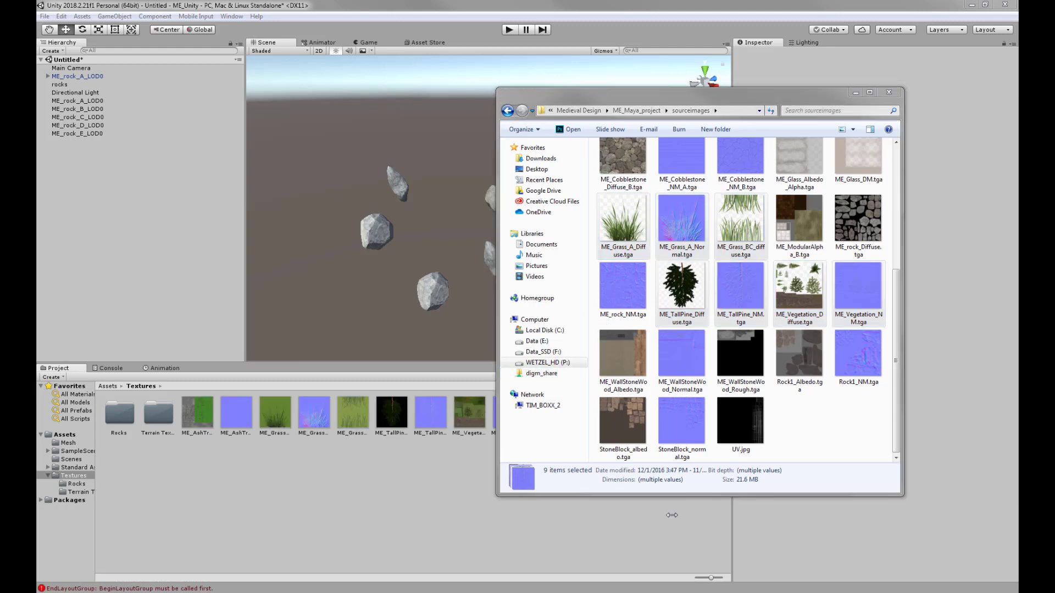
pyautogui.click(364, 484)
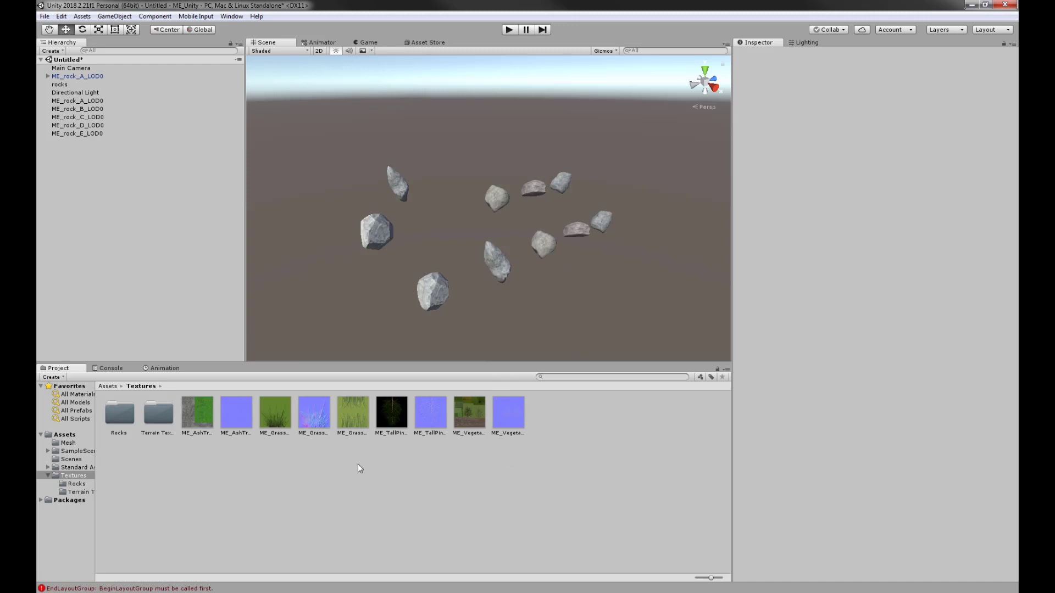
# Set the texture type of the ash tree, grass, tall pine and vegetation normal textures to Normal map and apply it
pyautogui.moveTo(448, 235); pyautogui.dragTo(420, 322, button='right')
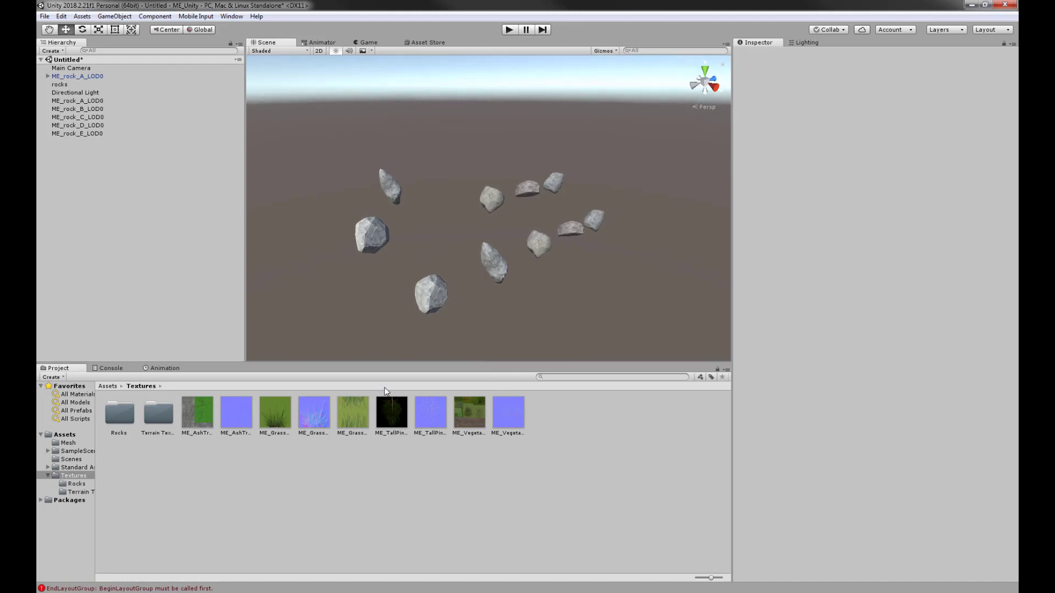
pyautogui.click(237, 414)
pyautogui.keyDown('ctrl'); pyautogui.click(313, 414); pyautogui.keyUp('ctrl')
pyautogui.keyDown('ctrl'); pyautogui.click(432, 414); pyautogui.keyUp('ctrl')
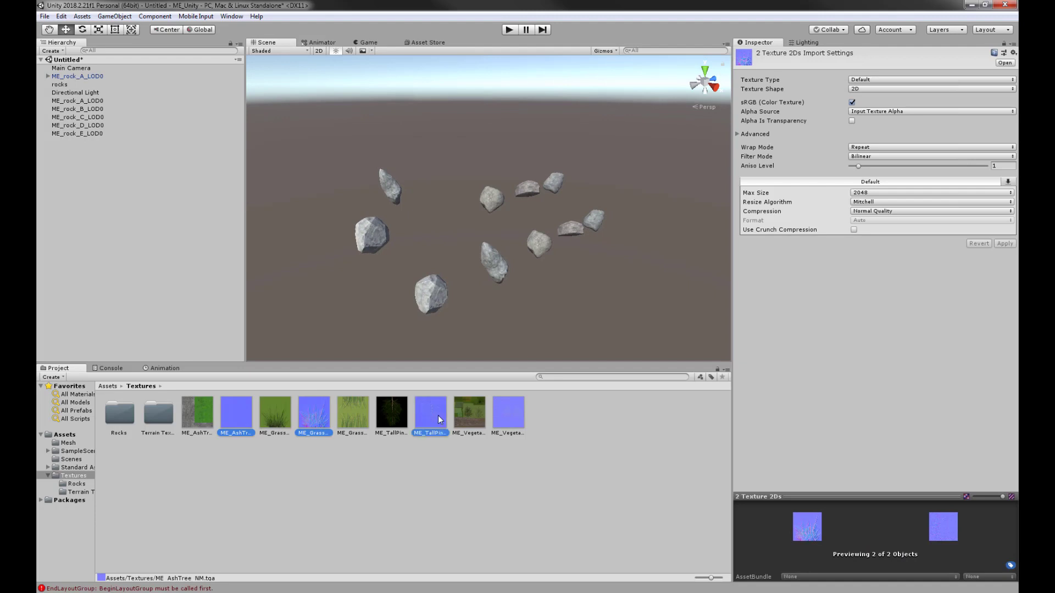
pyautogui.keyDown('ctrl'); pyautogui.click(507, 416); pyautogui.keyUp('ctrl')
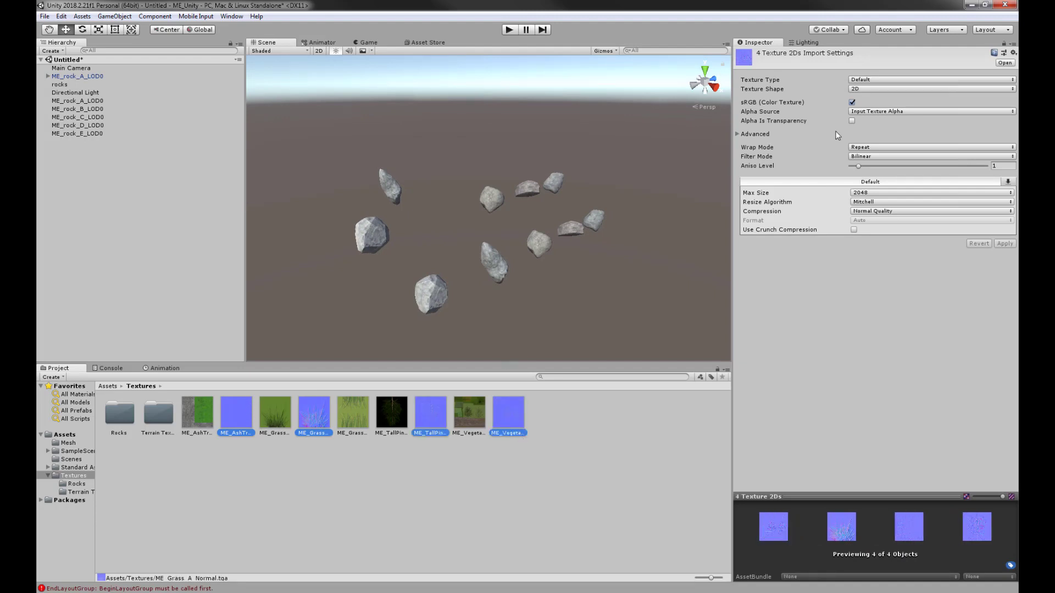
pyautogui.click(855, 78)
pyautogui.click(873, 102)
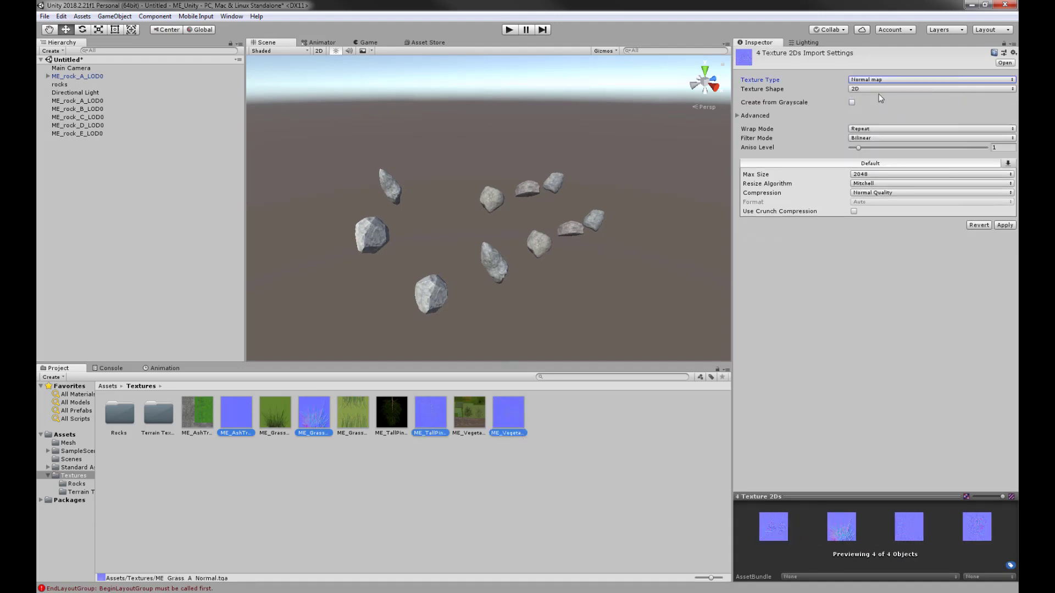
pyautogui.click(1005, 225)
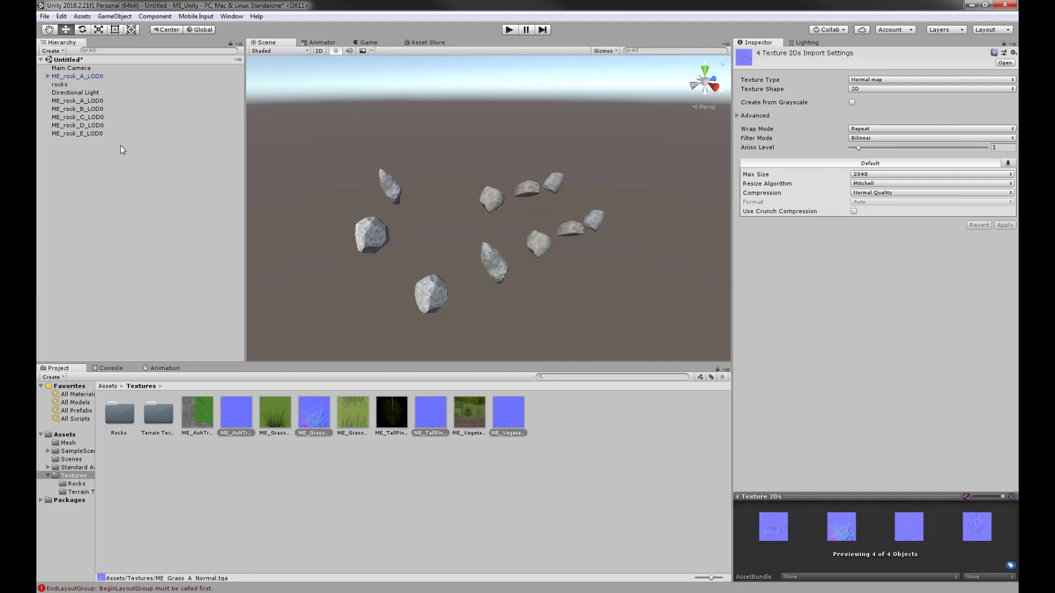
# Delete all rock objects from the scene, keeping the Main Camera and Directional Light
pyautogui.click(88, 133)
pyautogui.keyDown('shift'); pyautogui.click(67, 101); pyautogui.keyUp('shift')
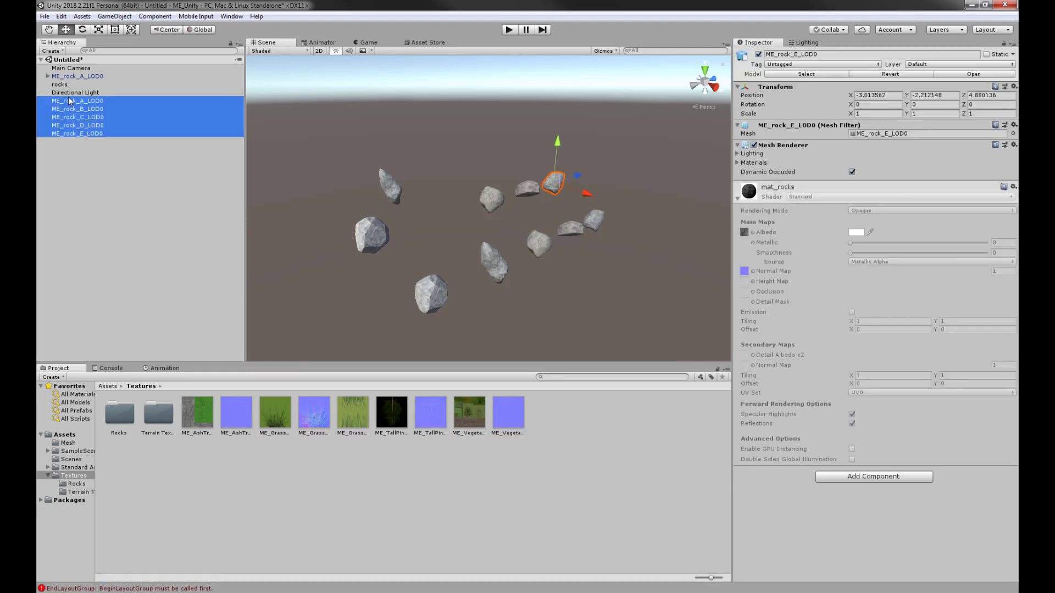
pyautogui.keyDown('ctrl'); pyautogui.click(60, 84); pyautogui.keyUp('ctrl')
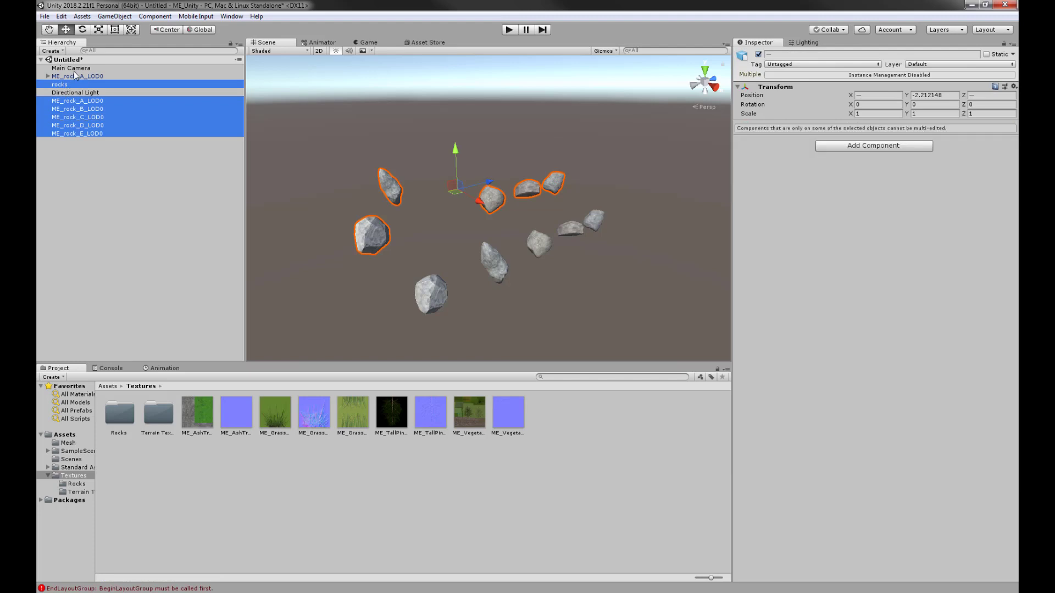
pyautogui.keyDown('ctrl'); pyautogui.click(69, 68); pyautogui.keyUp('ctrl')
pyautogui.keyDown('ctrl'); pyautogui.click(60, 69); pyautogui.keyUp('ctrl')
pyautogui.keyDown('ctrl'); pyautogui.click(74, 77); pyautogui.keyUp('ctrl')
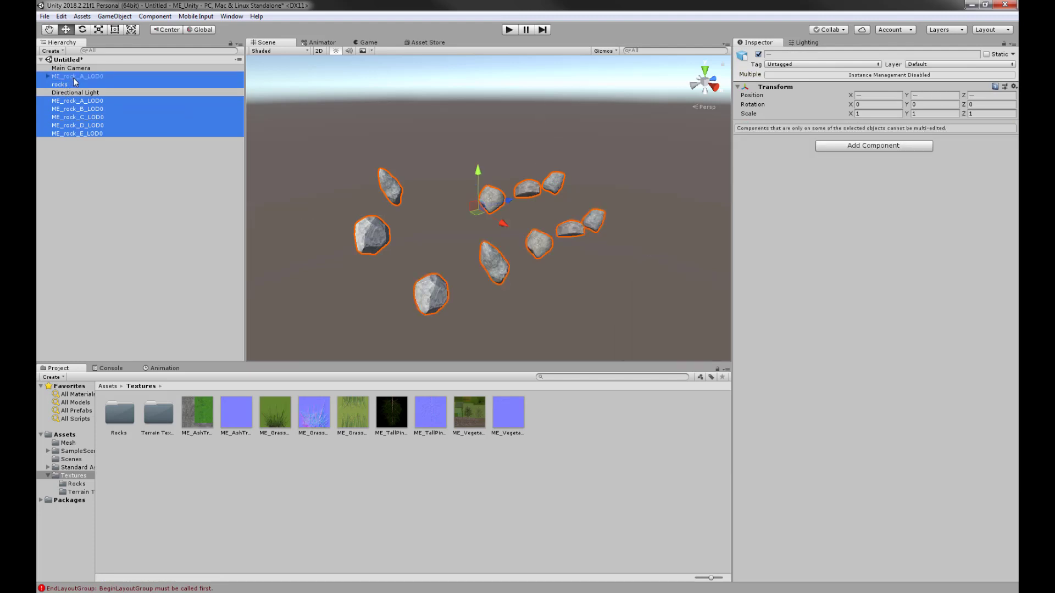
pyautogui.press('Delete')
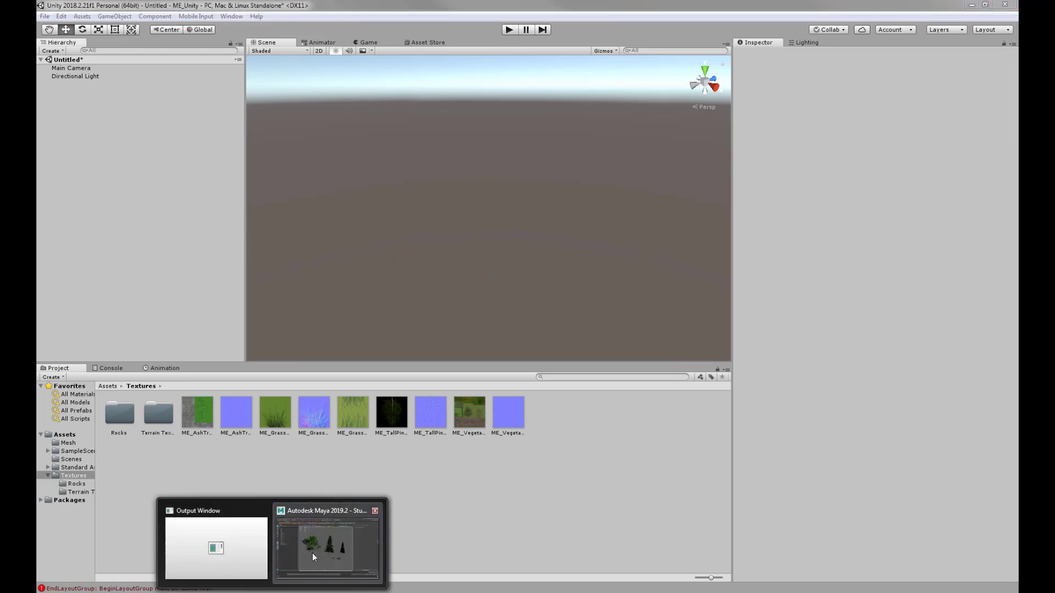
# Switch to Maya and select the small plants: Weed, Dandelion, Fern2, Grass, grass_2 and grass3
pyautogui.click(312, 552)
pyautogui.moveTo(610, 417)
pyautogui.keyDown('alt'); pyautogui.mouseDown(button='right')
pyautogui.moveTo(719, 392)
pyautogui.moveTo(688, 380)
pyautogui.mouseUp(button='right'); pyautogui.keyUp('alt')
pyautogui.keyDown('alt'); pyautogui.moveTo(688, 380); pyautogui.dragTo(602, 332, button='middle'); pyautogui.keyUp('alt')
pyautogui.moveTo(707, 291)
pyautogui.mouseDown()
pyautogui.moveTo(394, 462)
pyautogui.moveTo(440, 462)
pyautogui.mouseUp()
pyautogui.scroll(3, 599, 391)
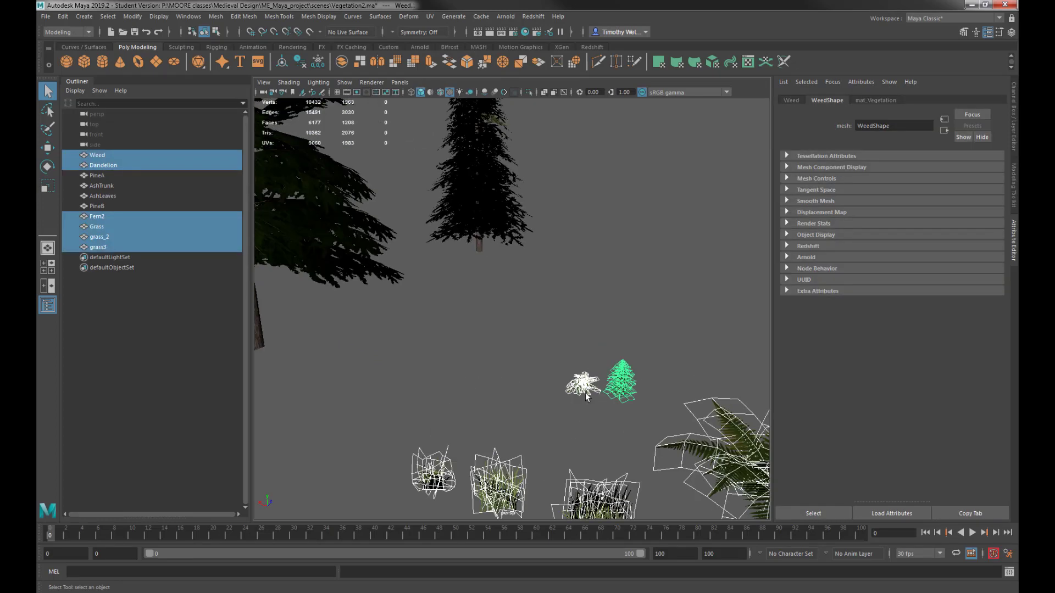
pyautogui.keyDown('alt'); pyautogui.moveTo(646, 420); pyautogui.dragTo(524, 340, button='middle'); pyautogui.keyUp('alt')
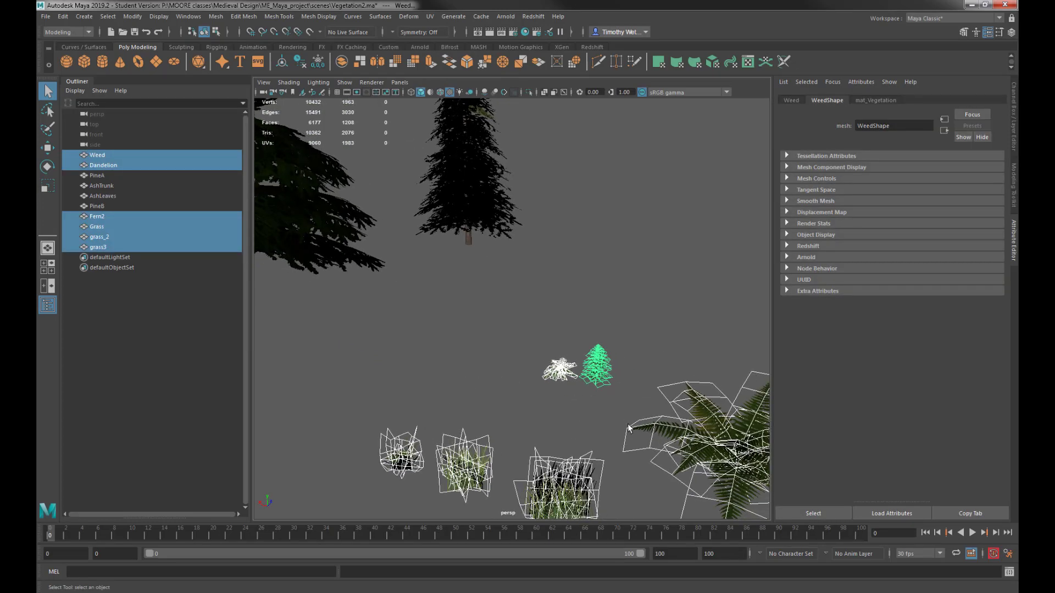
pyautogui.keyDown('alt'); pyautogui.moveTo(629, 429); pyautogui.dragTo(463, 323, button='middle'); pyautogui.keyUp('alt')
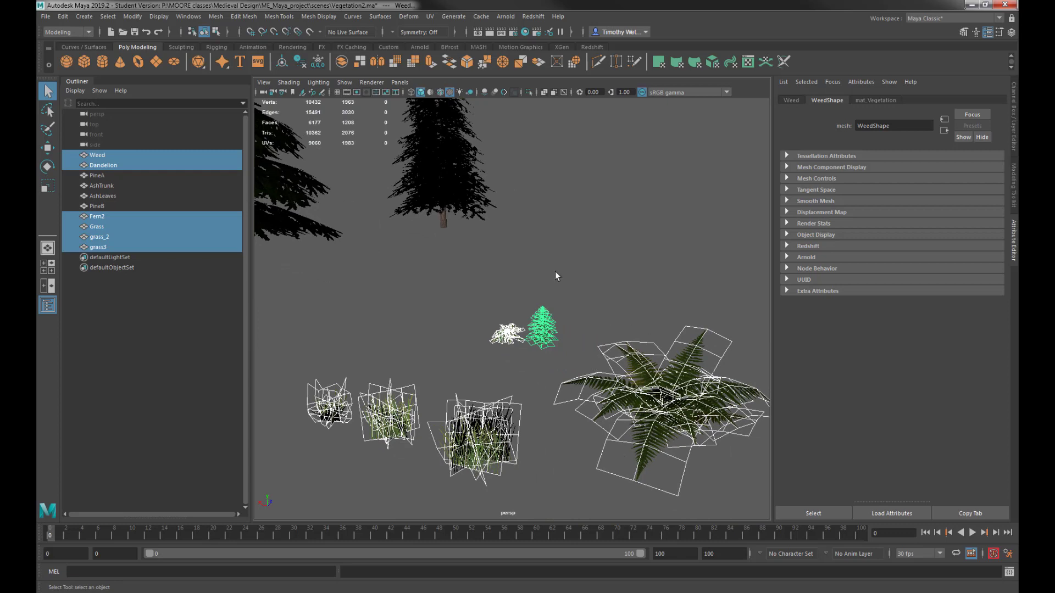
# Open the Game Exporter and configure it to export the selection to multiple files
pyautogui.click(46, 17)
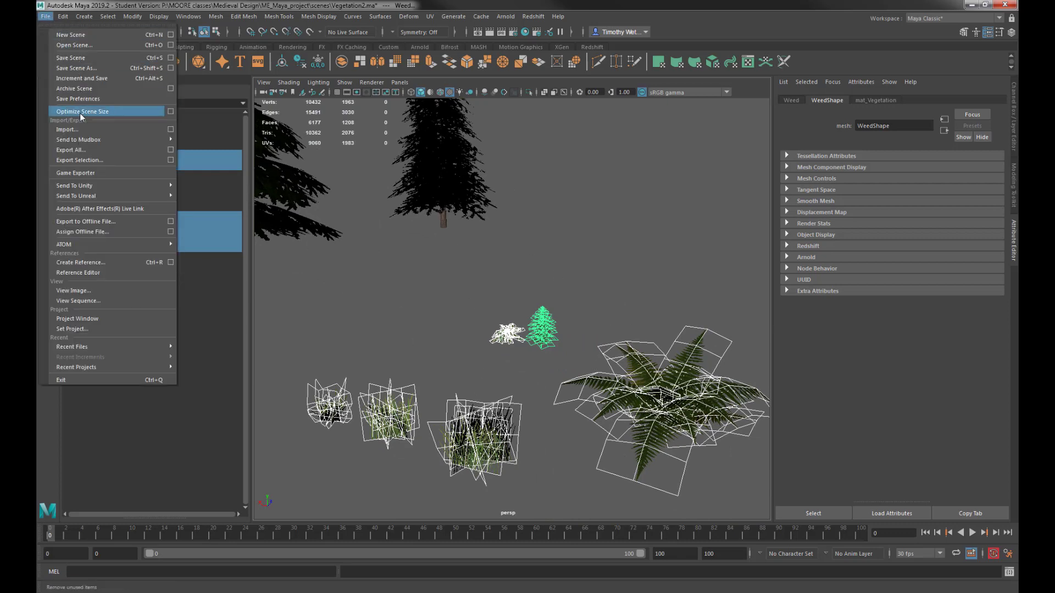
pyautogui.click(82, 174)
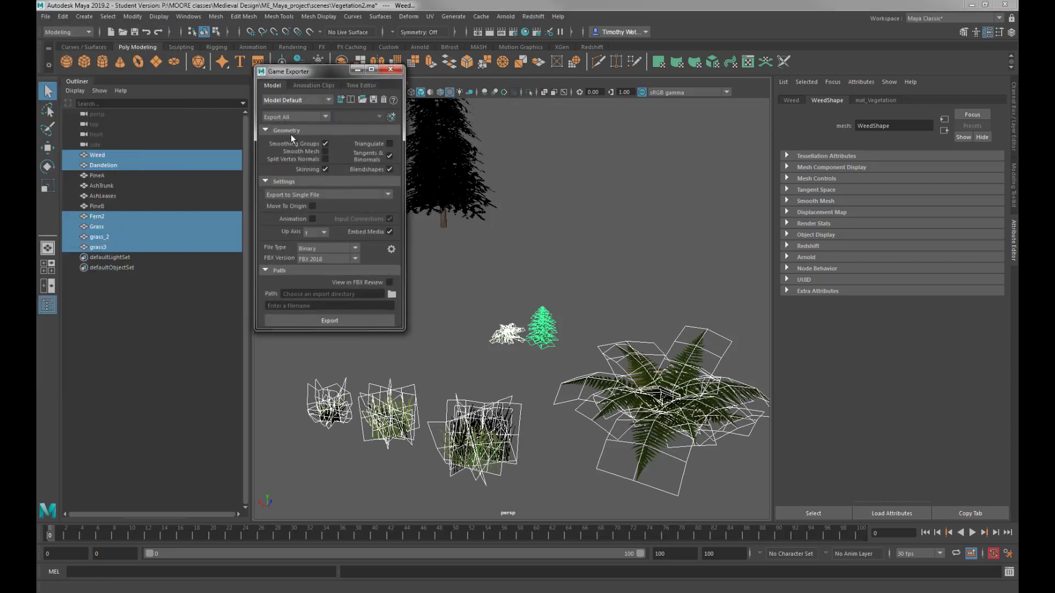
pyautogui.click(289, 117)
pyautogui.click(289, 137)
pyautogui.click(306, 195)
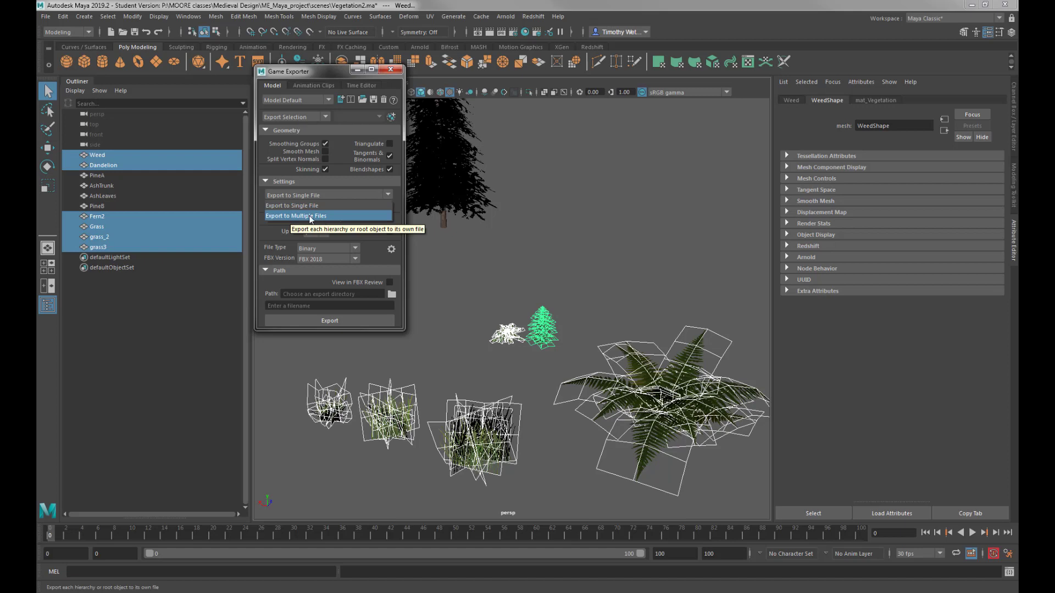
pyautogui.click(307, 216)
# Set the export's FBX version to FBX 2019 and its file type to ASCII
pyautogui.click(321, 259)
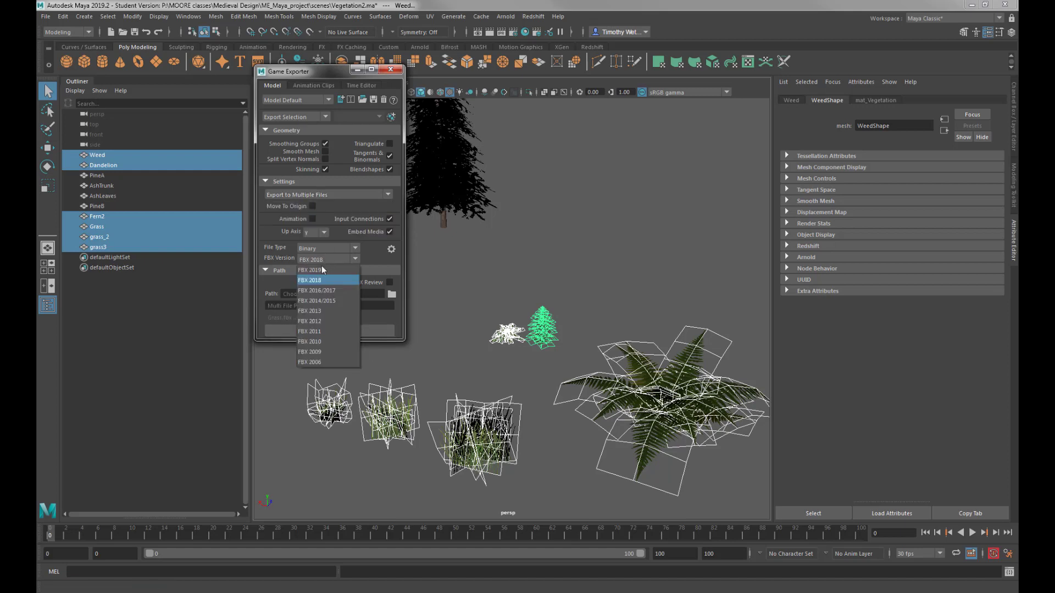
pyautogui.click(315, 271)
pyautogui.click(299, 251)
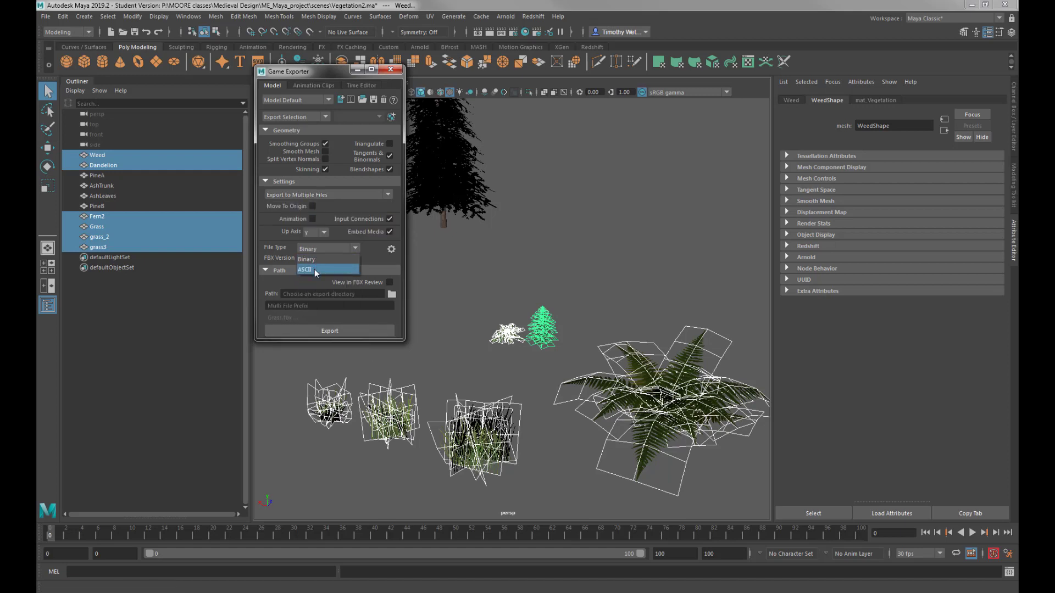
pyautogui.click(314, 269)
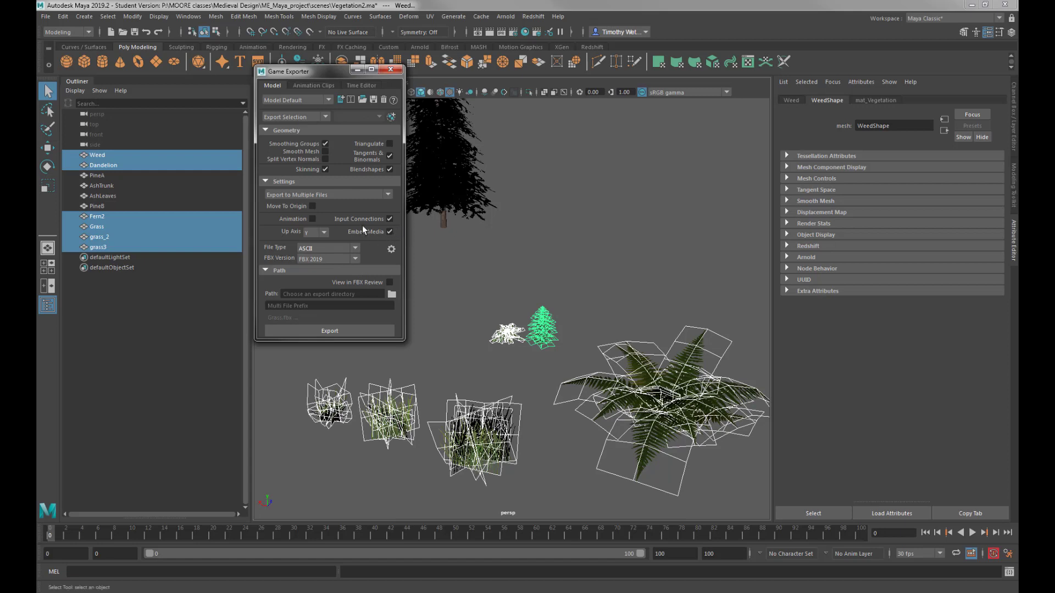
pyautogui.click(389, 231)
pyautogui.click(389, 232)
# Export the selected plants to the ME_Unity Assets\Mesh folder with the multi-file prefix "ME_"
pyautogui.click(392, 295)
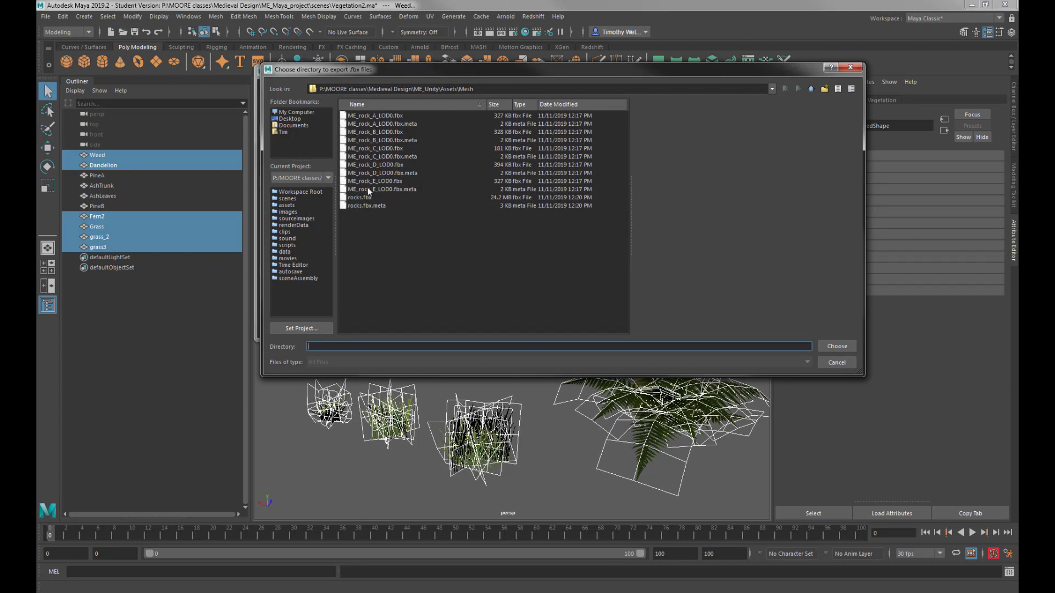
pyautogui.click(824, 350)
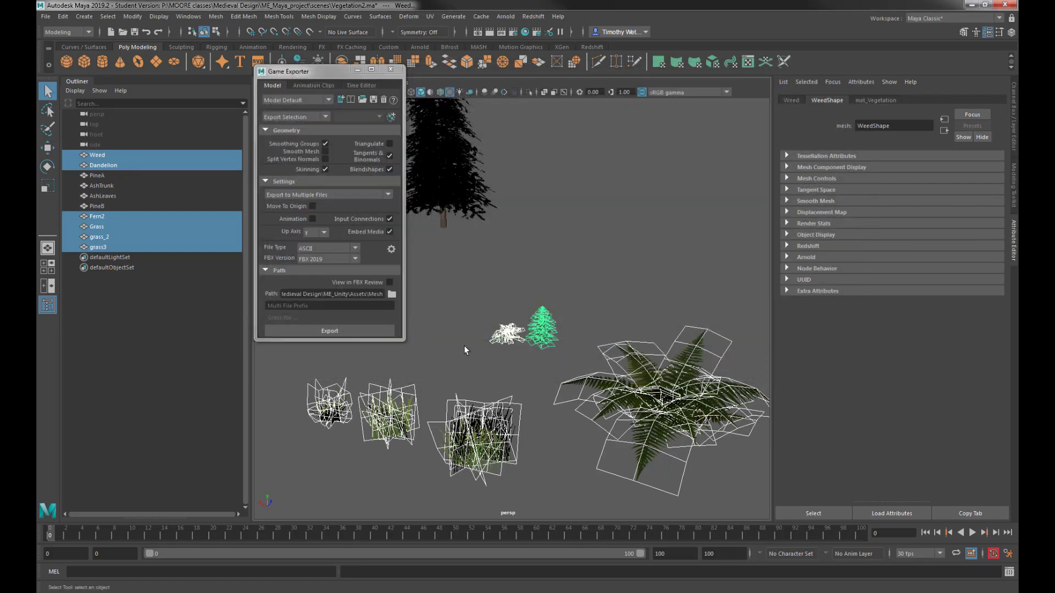
pyautogui.click(280, 306)
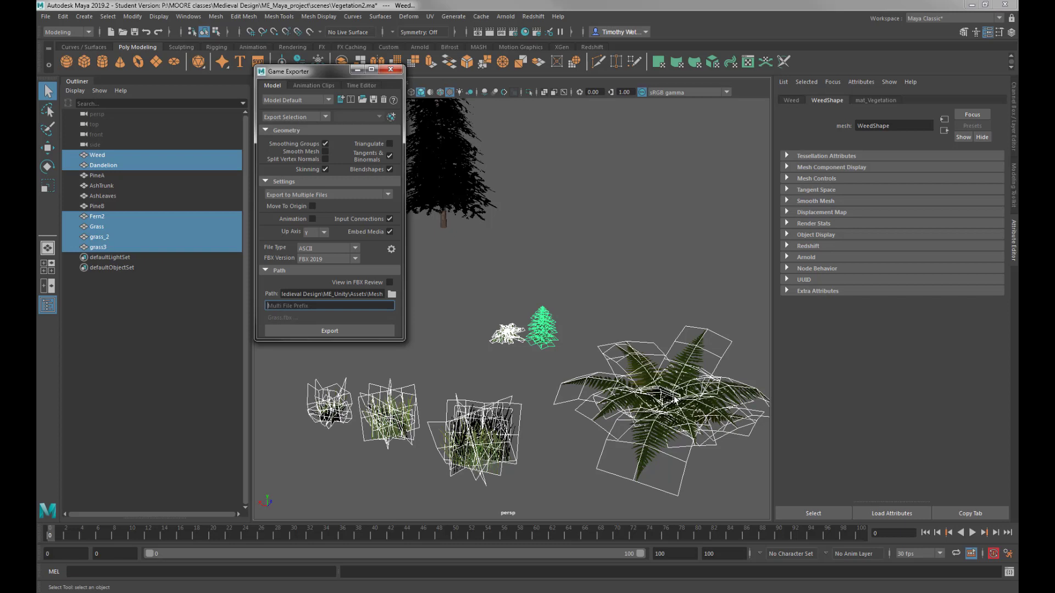
pyautogui.write('ME_')
pyautogui.click(328, 333)
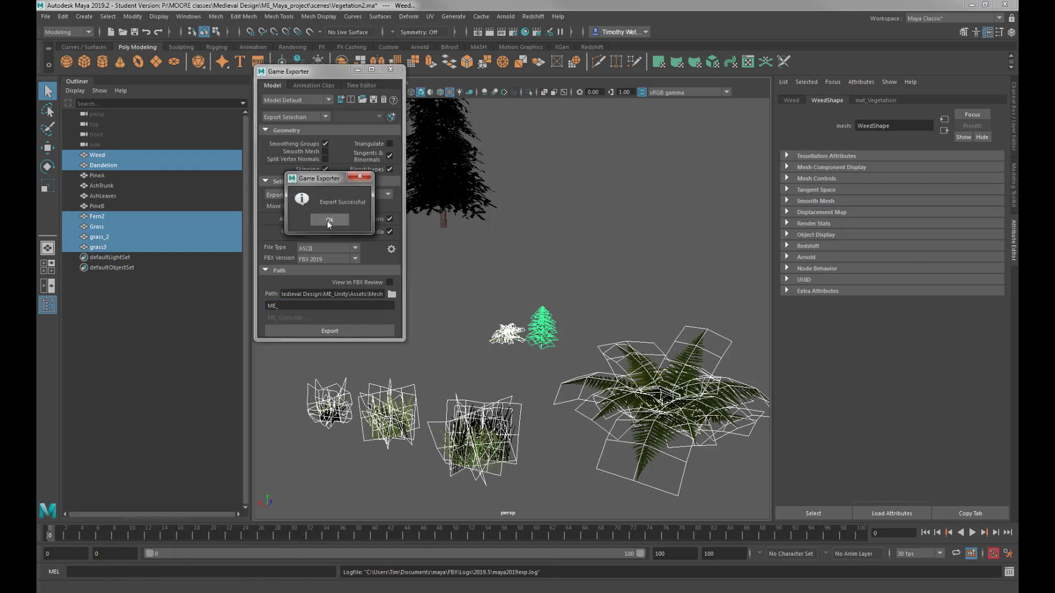
pyautogui.click(329, 221)
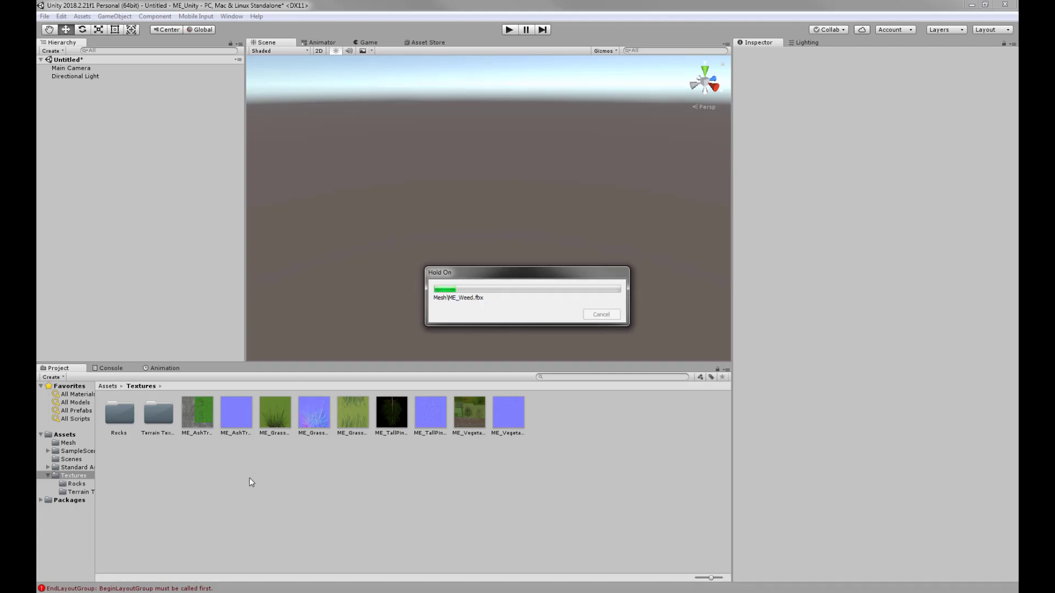
# Switch to Unity and place the ME_Grass model from the Mesh folder in the scene, framing it in the view
pyautogui.click(69, 445)
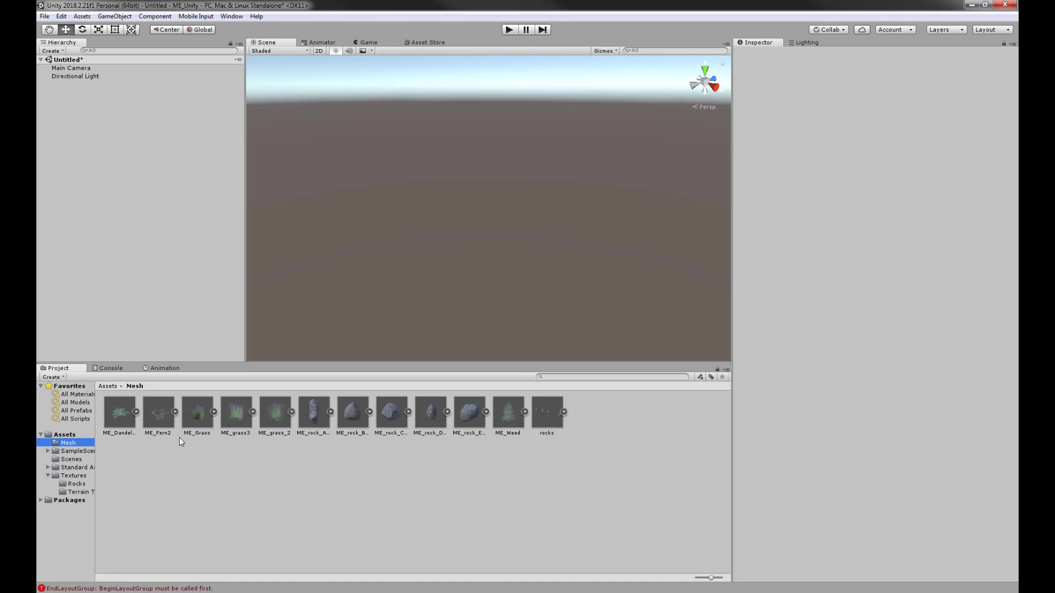
pyautogui.click(110, 433)
pyautogui.click(158, 415)
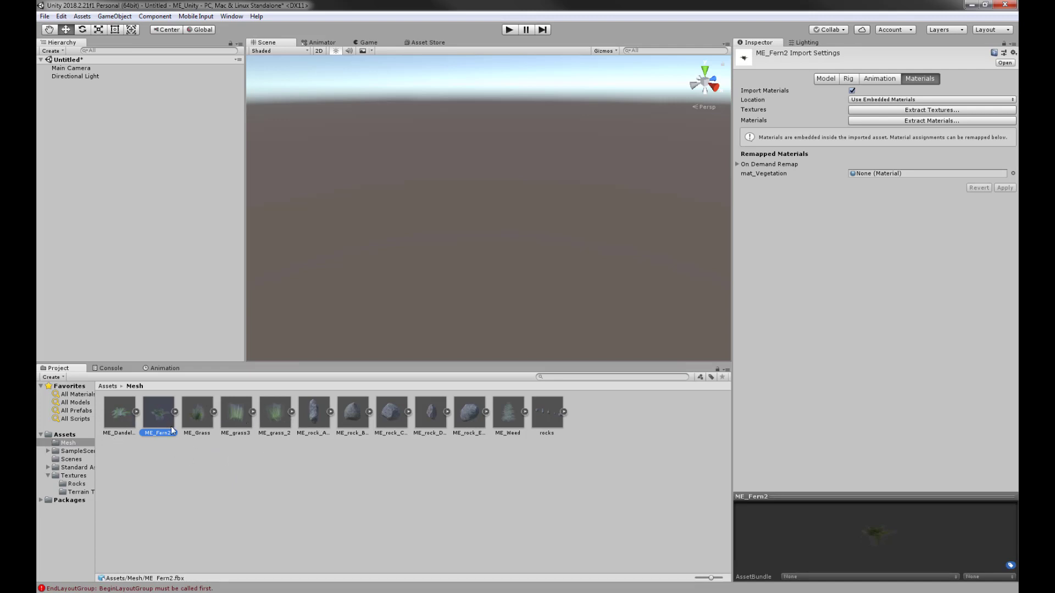
pyautogui.moveTo(199, 414); pyautogui.dragTo(459, 161)
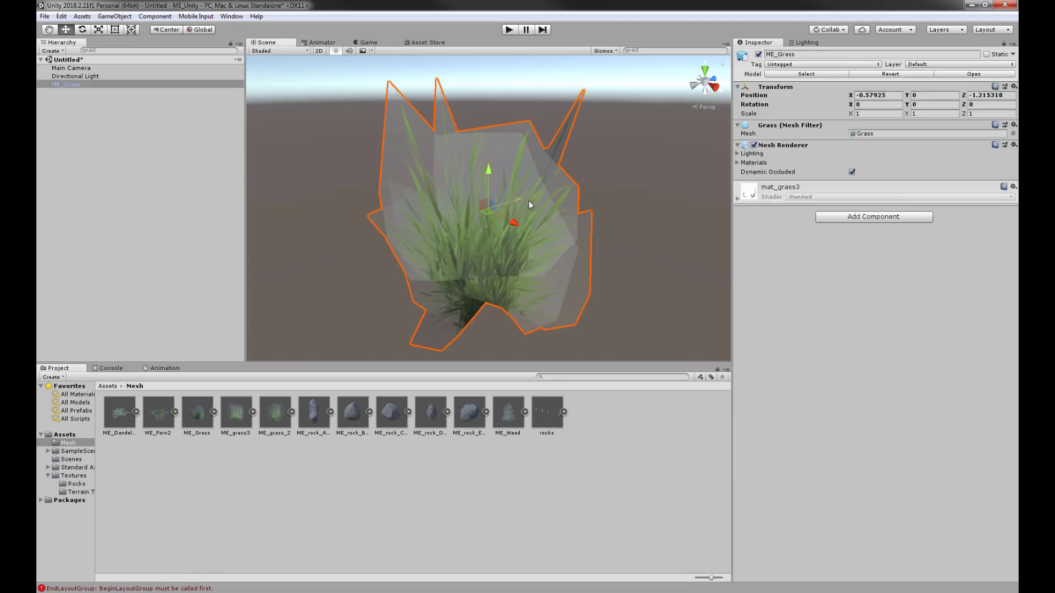
pyautogui.press('f')
pyautogui.keyDown('alt'); pyautogui.moveTo(480, 206); pyautogui.dragTo(507, 258); pyautogui.keyUp('alt')
pyautogui.scroll(-3, 480, 219)
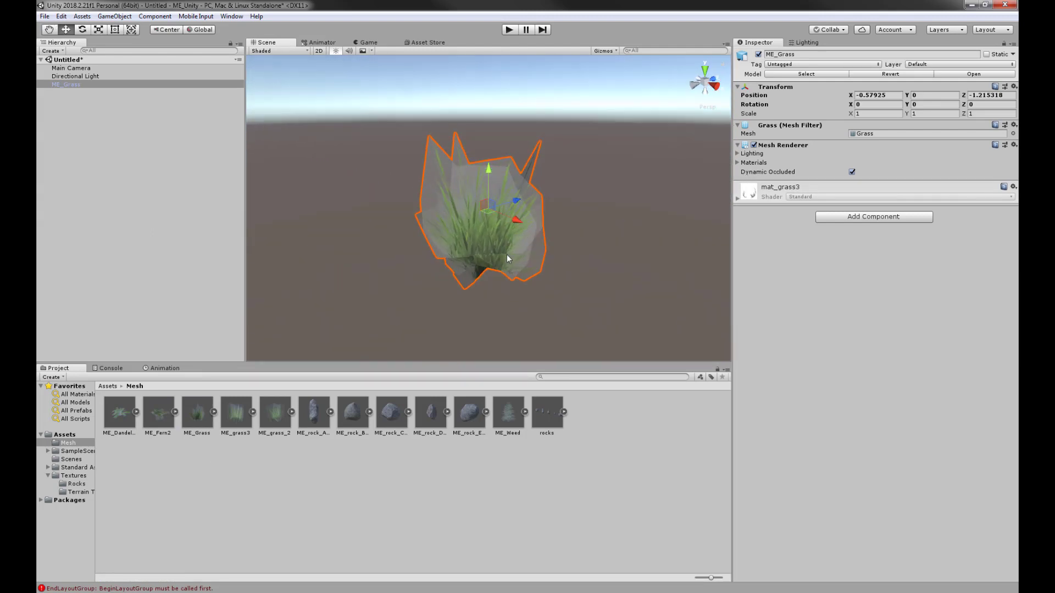
pyautogui.click(544, 289)
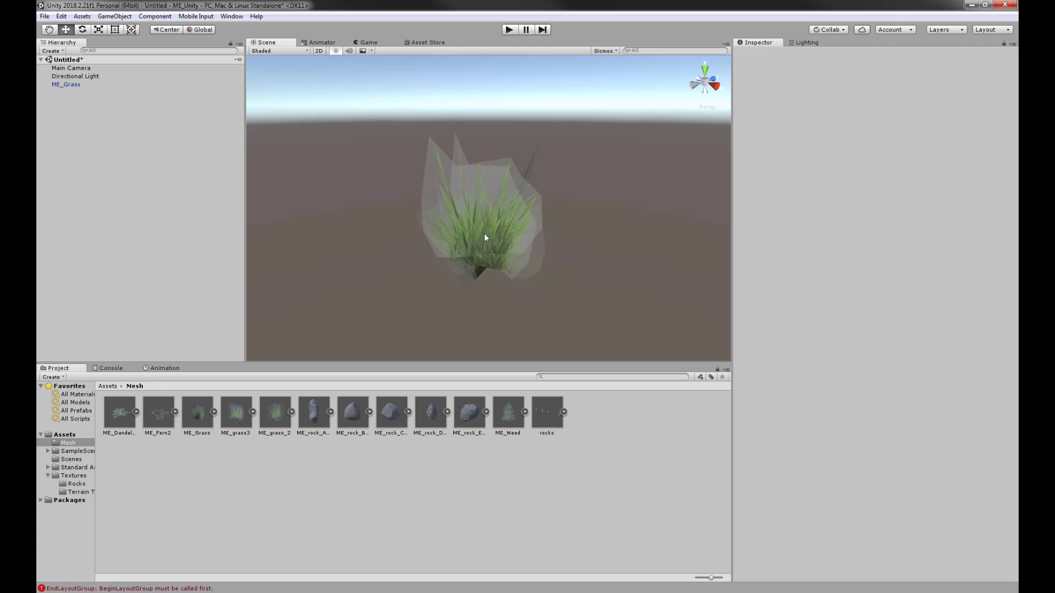
# Expand the mat_grass3 material on ME_Grass to examine its rendering mode and maps, and check the ME_Dandelion import settings
pyautogui.click(485, 237)
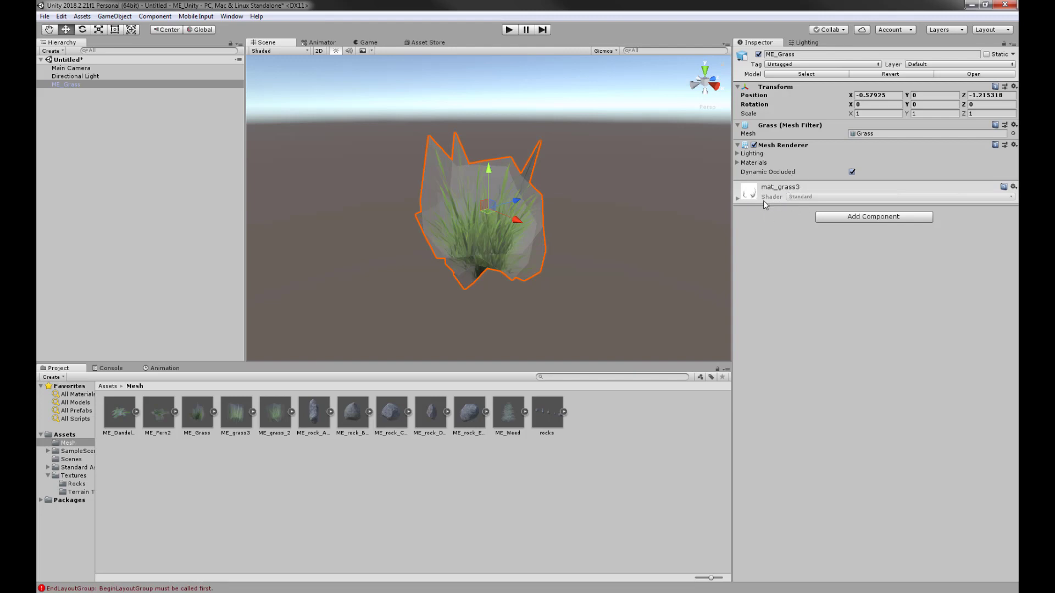
pyautogui.click(737, 199)
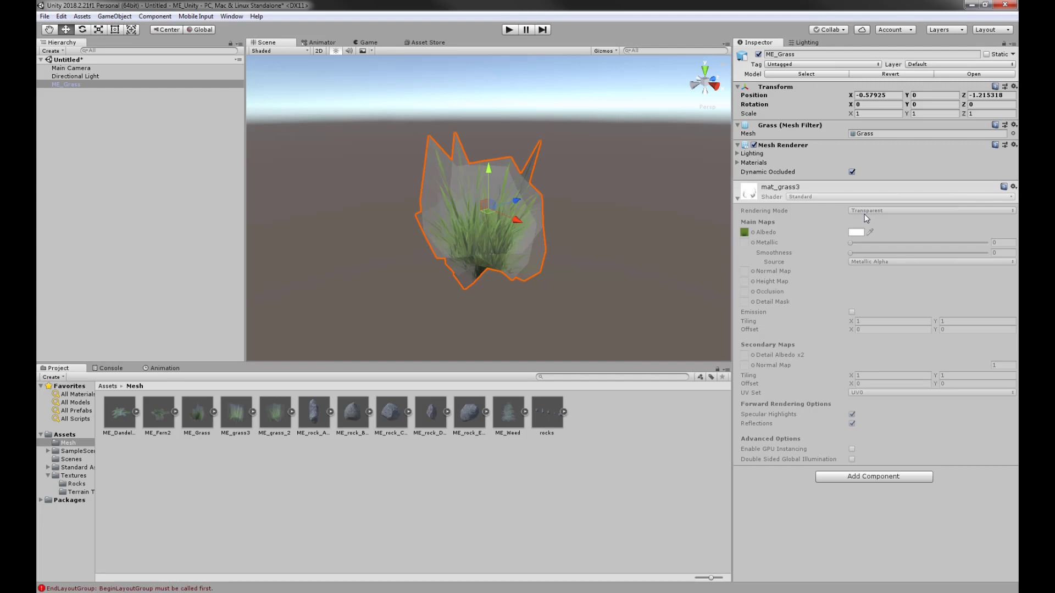
pyautogui.click(121, 415)
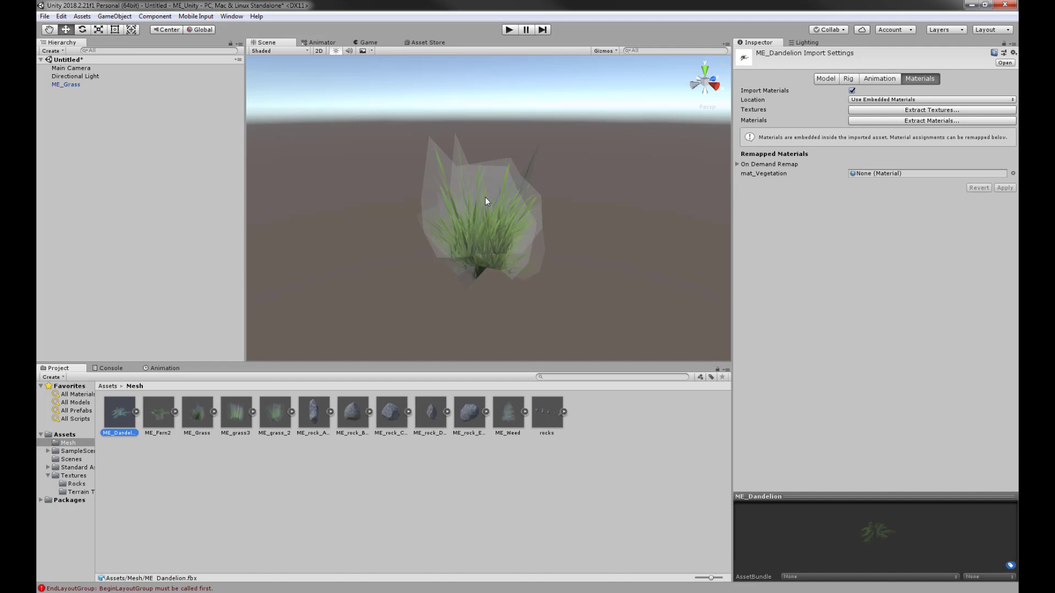
pyautogui.click(496, 219)
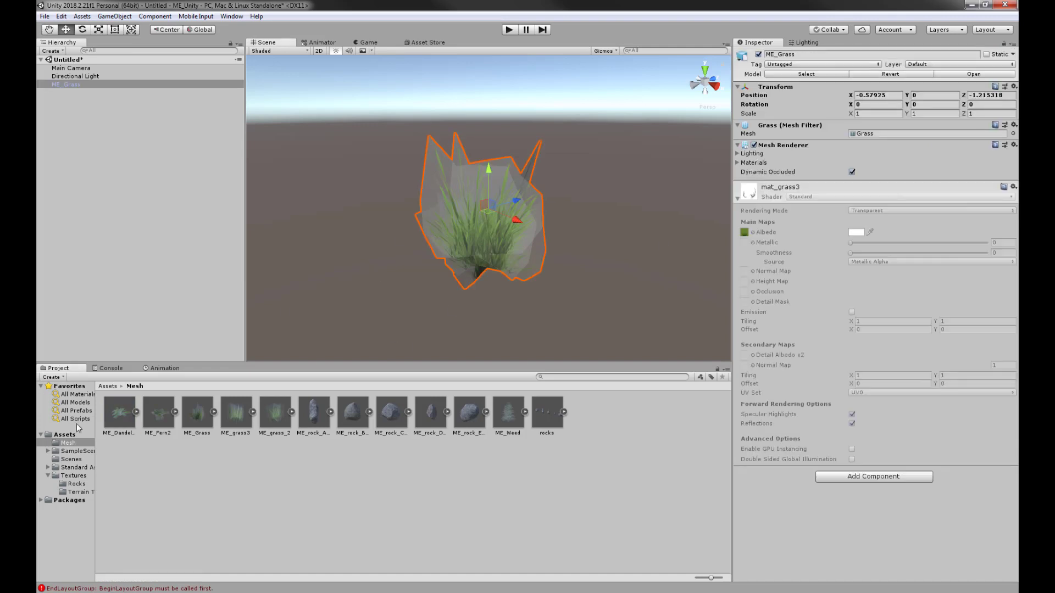
# Extract the embedded material of the ME_Dandelion model into the Assets/Mesh folder
pyautogui.click(125, 413)
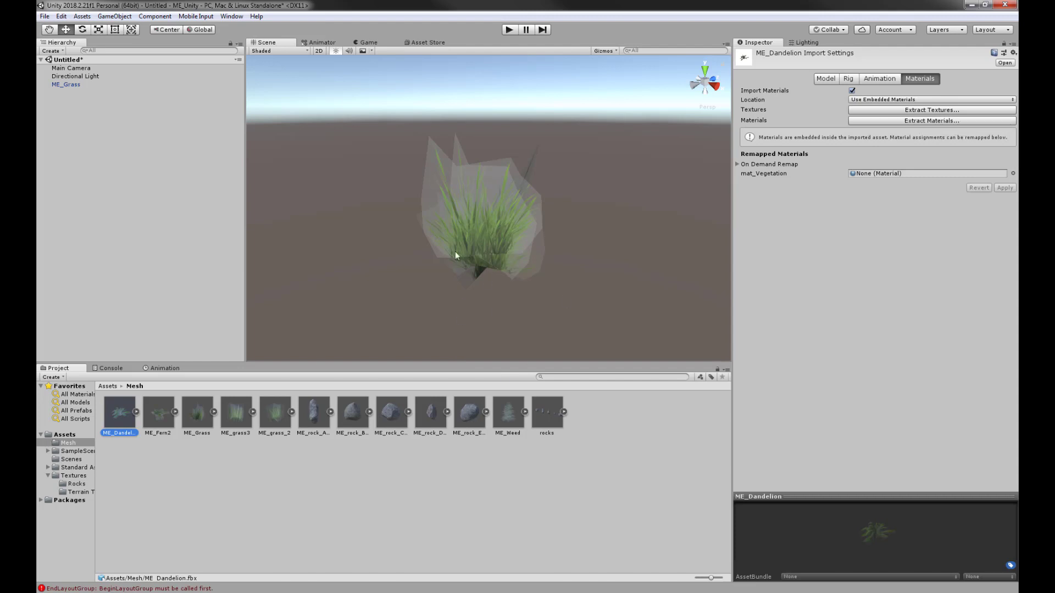
pyautogui.click(81, 492)
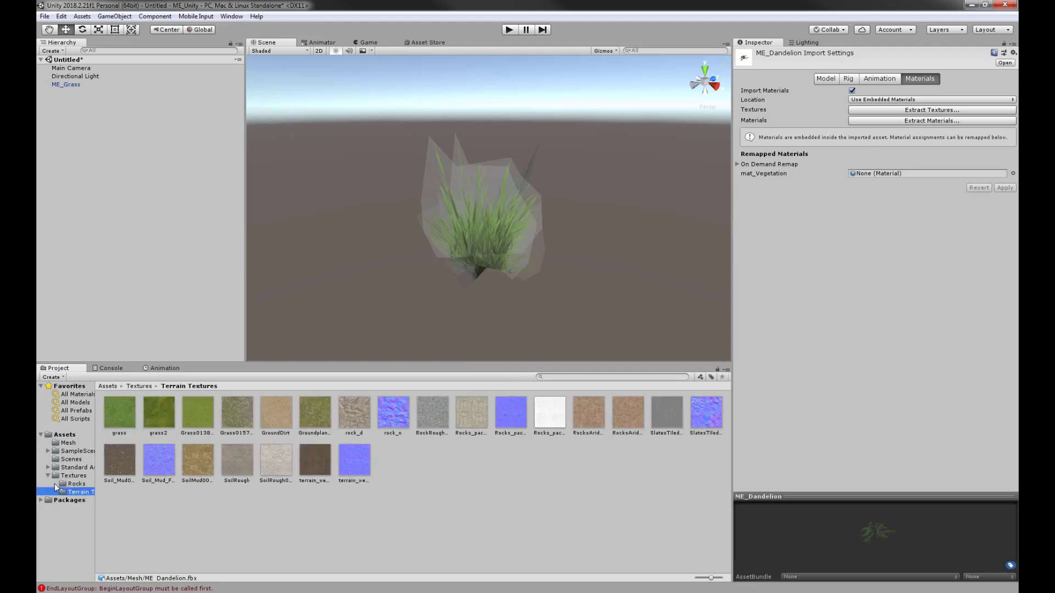
pyautogui.click(69, 475)
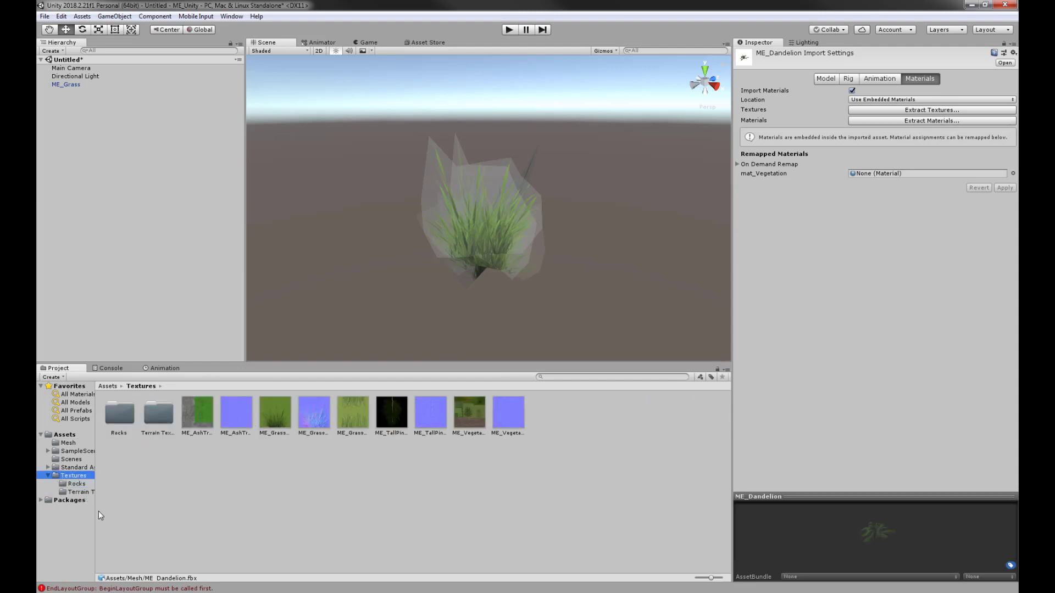
pyautogui.click(68, 443)
pyautogui.click(118, 417)
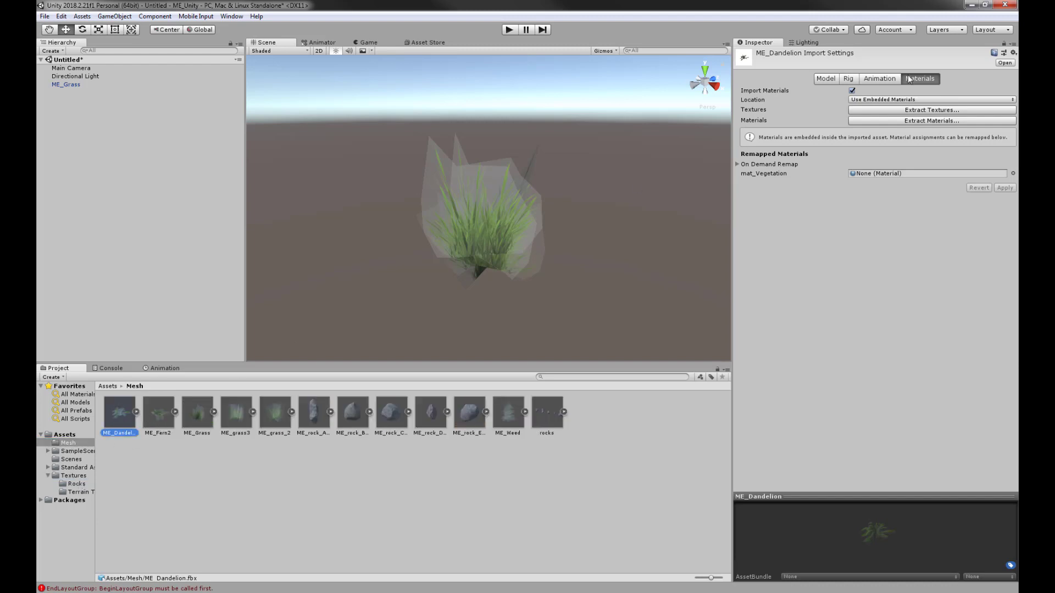
pyautogui.click(933, 121)
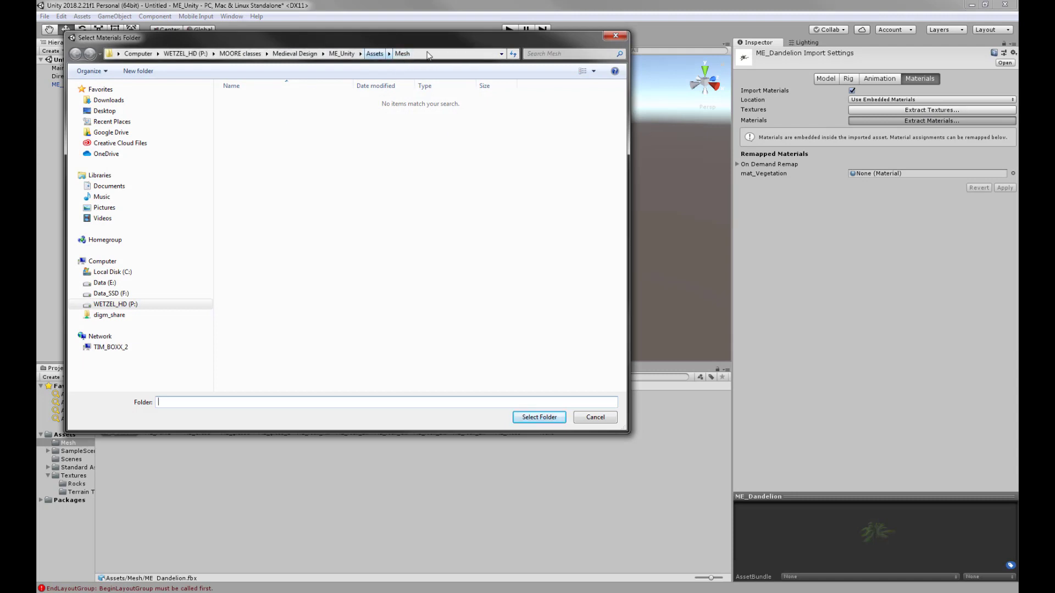
pyautogui.click(539, 418)
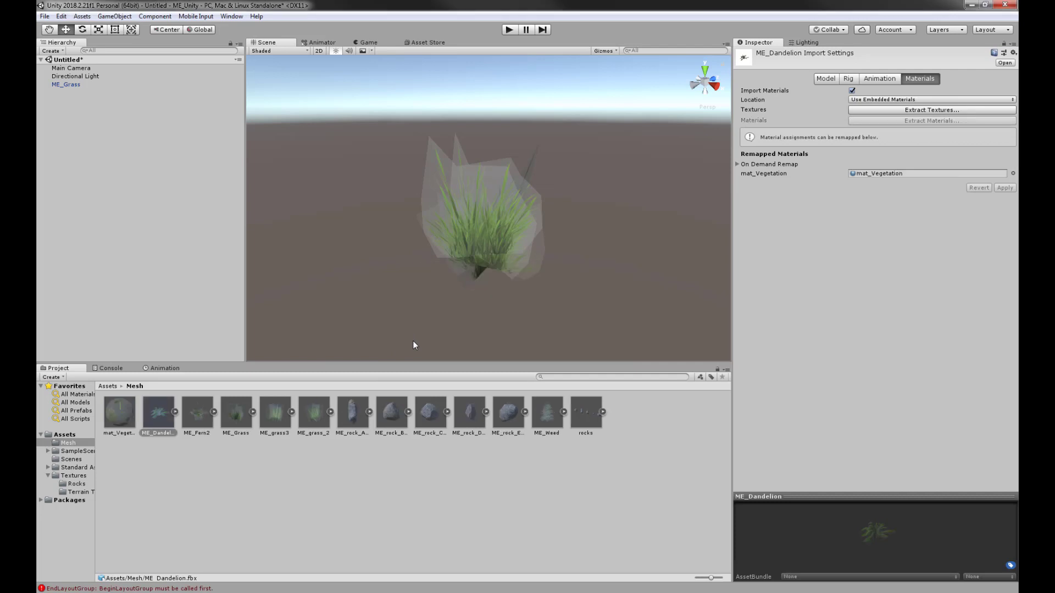
# Create a Materials folder inside Mesh, move mat_Vegetation into it and open the folder
pyautogui.click(113, 410)
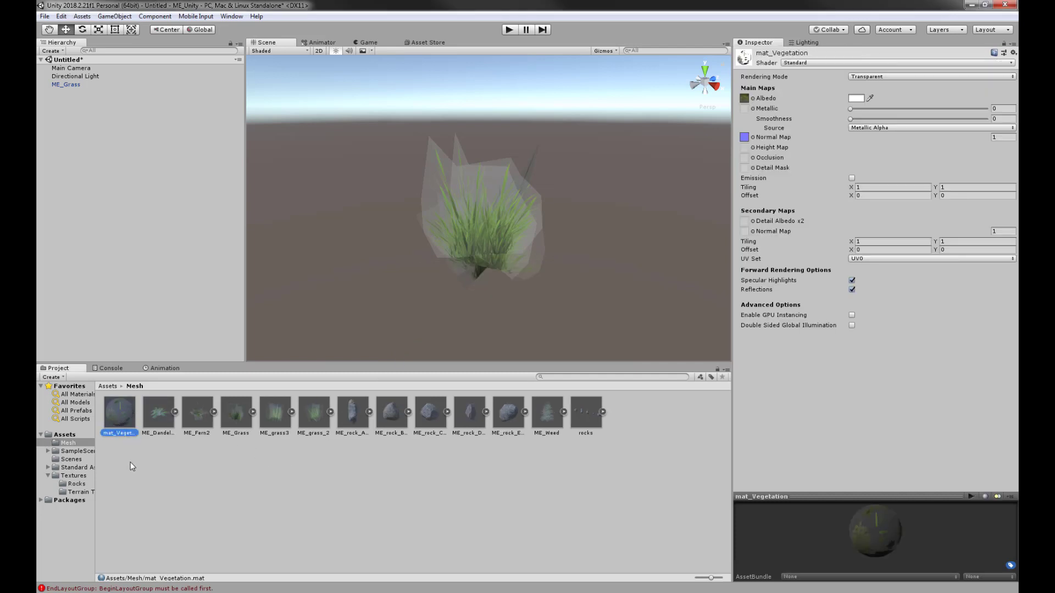
pyautogui.rightClick(128, 460)
pyautogui.moveTo(165, 220)
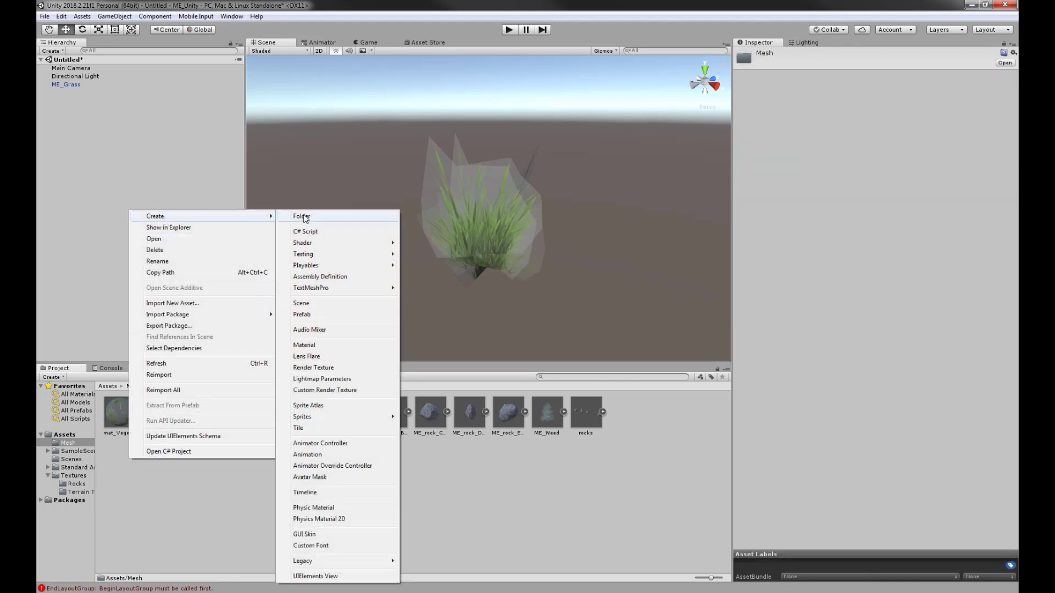
pyautogui.click(434, 216)
pyautogui.write('Materials')
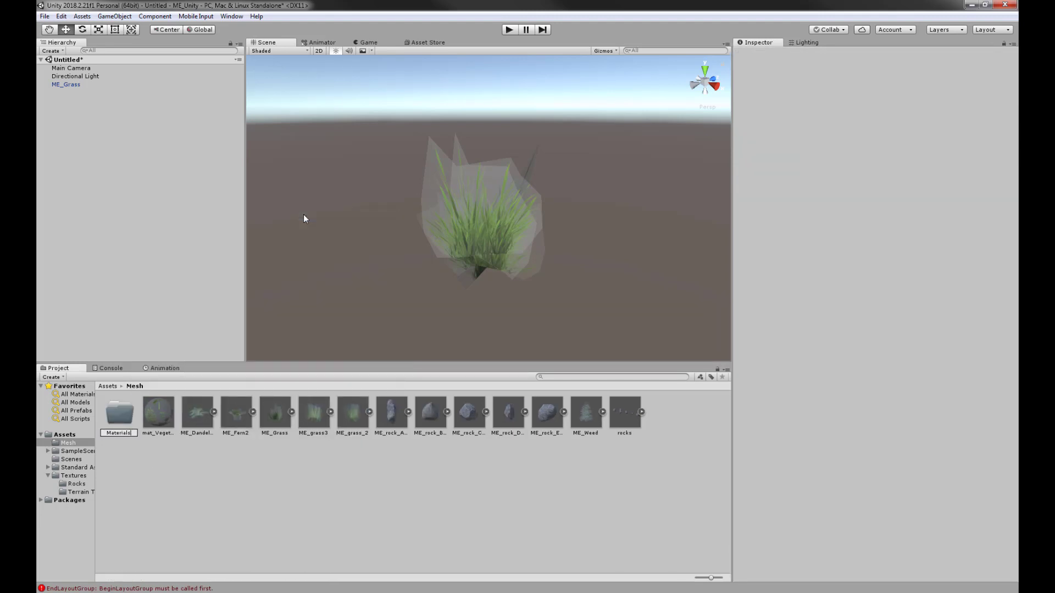
pyautogui.press('Return')
pyautogui.moveTo(133, 407); pyautogui.dragTo(133, 408)
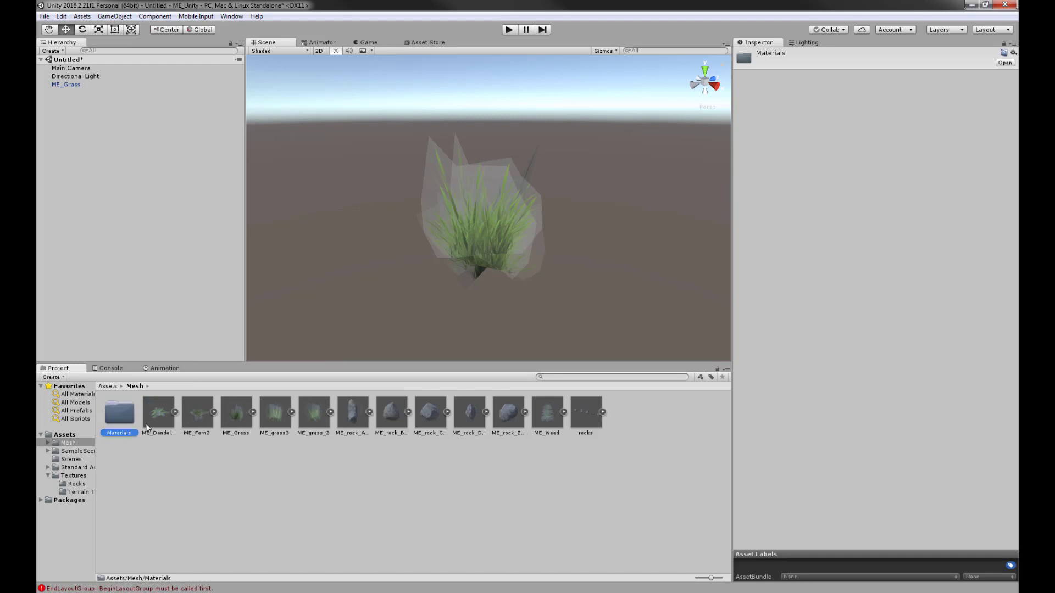
pyautogui.doubleClick(125, 413)
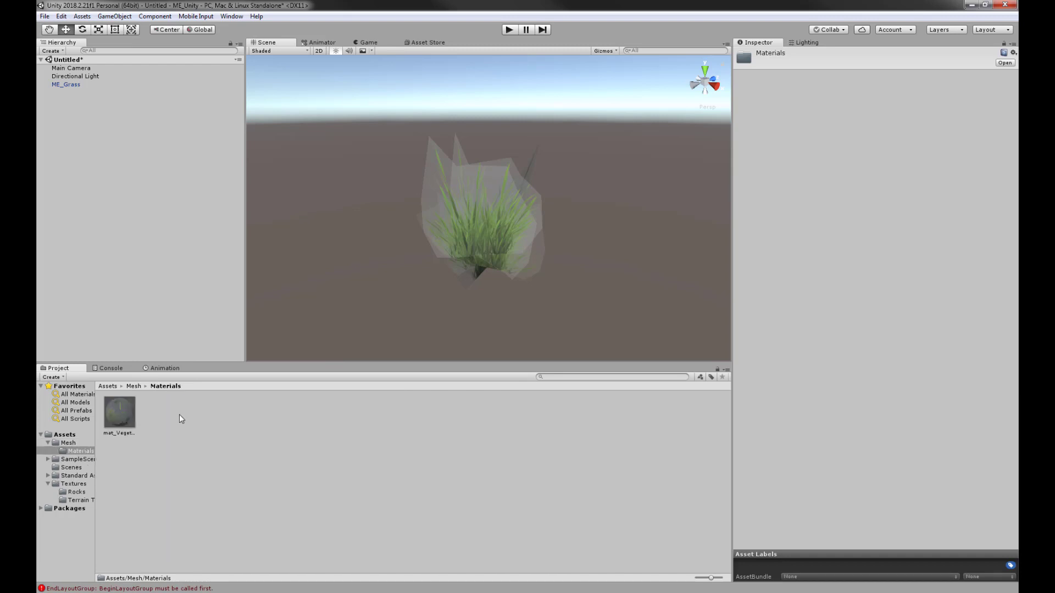
# Set the mat_Vegetation material's rendering mode to Opaque
pyautogui.click(127, 417)
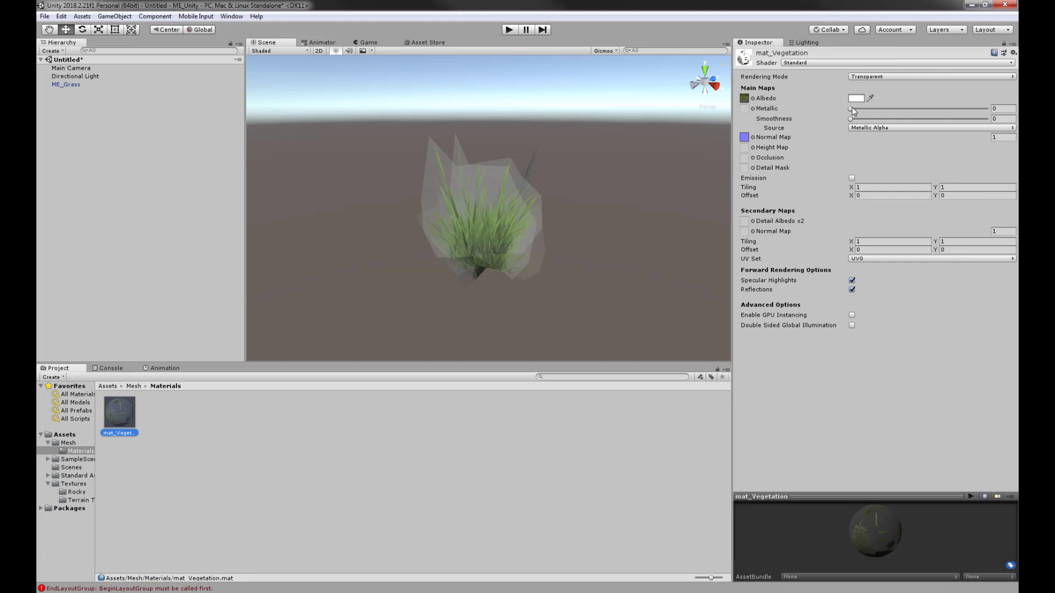
pyautogui.moveTo(851, 109)
pyautogui.mouseDown()
pyautogui.moveTo(905, 106)
pyautogui.moveTo(841, 108)
pyautogui.mouseUp()
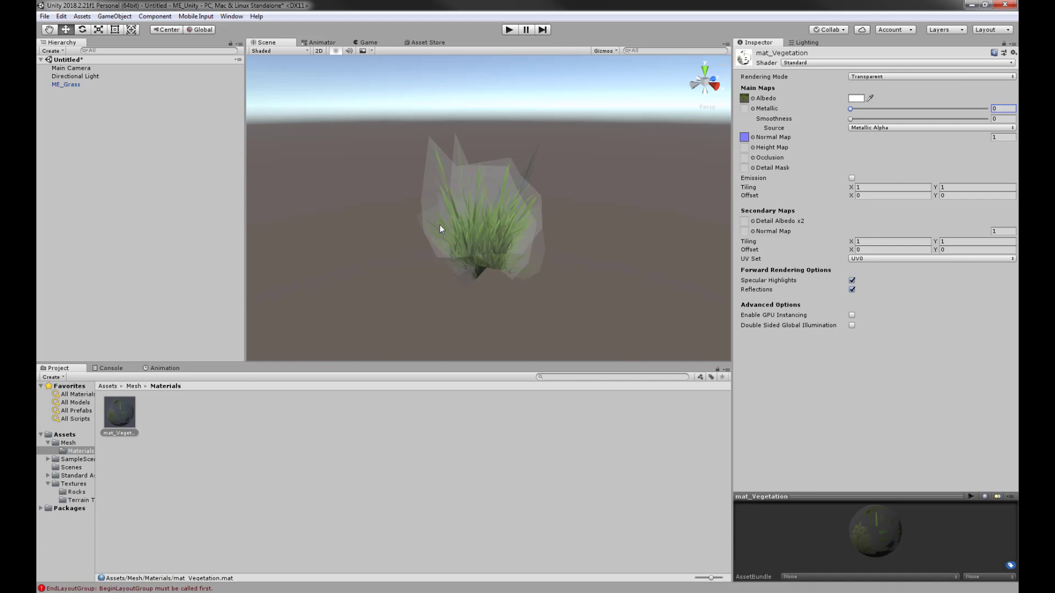
pyautogui.click(859, 77)
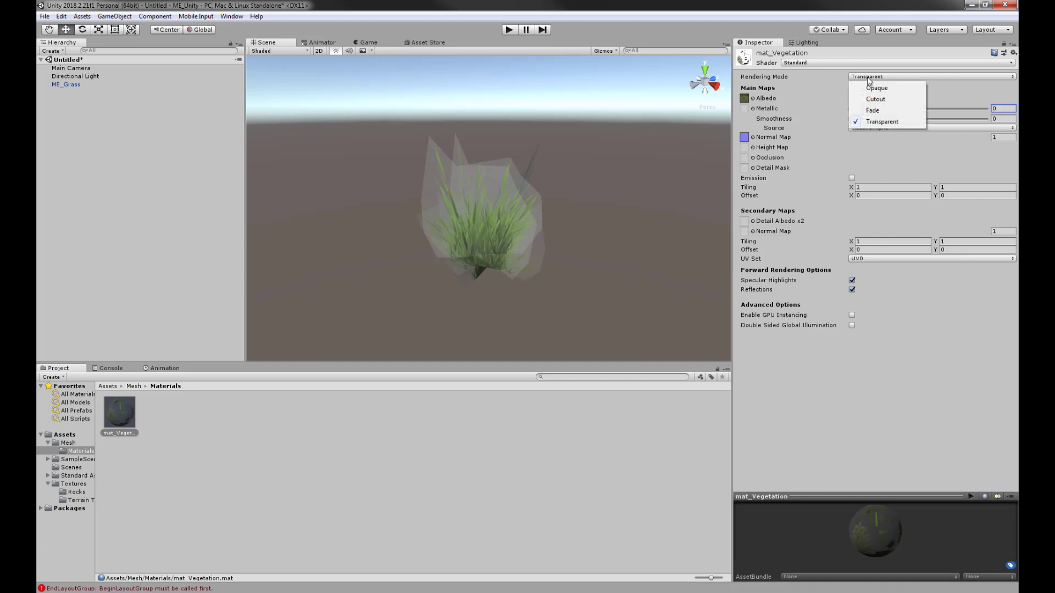
pyautogui.click(864, 88)
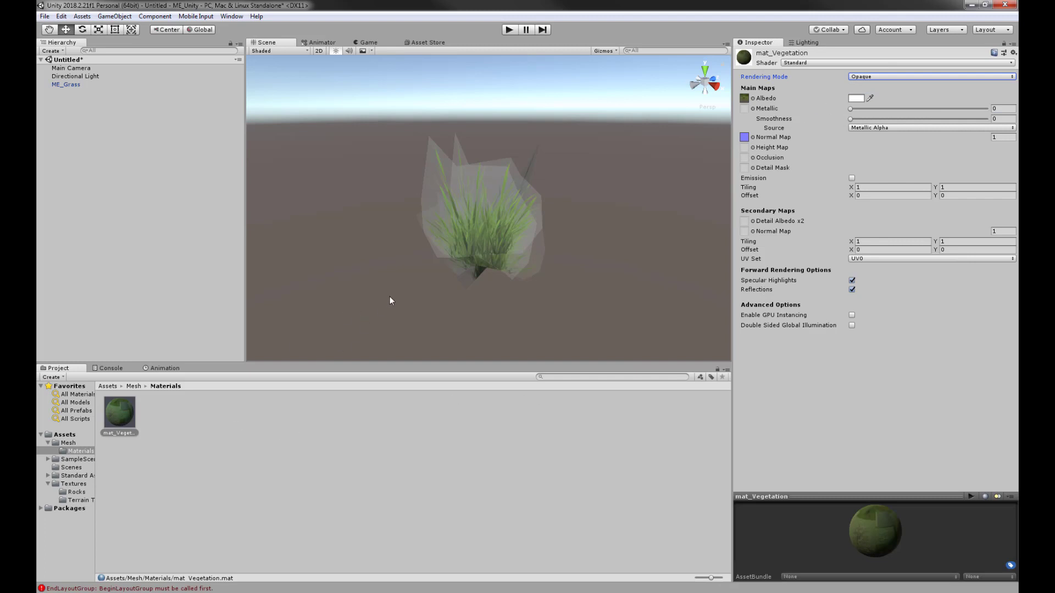
# Replace the ME_Grass object in the scene with a fresh instance of the model from the Mesh folder
pyautogui.keyDown('alt'); pyautogui.moveTo(390, 295); pyautogui.dragTo(438, 266); pyautogui.keyUp('alt')
pyautogui.click(73, 85)
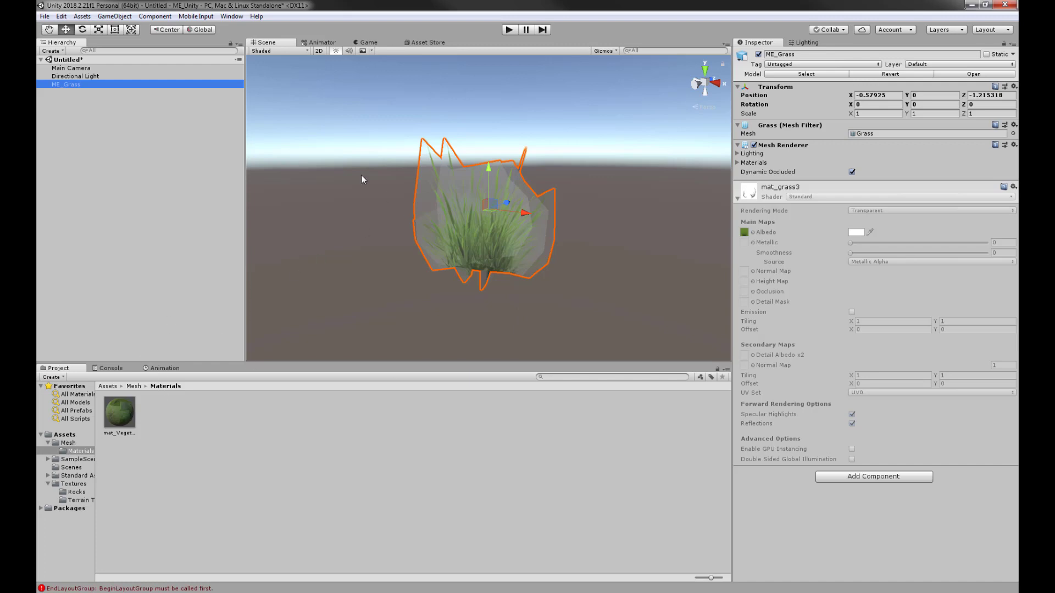
pyautogui.press('Delete')
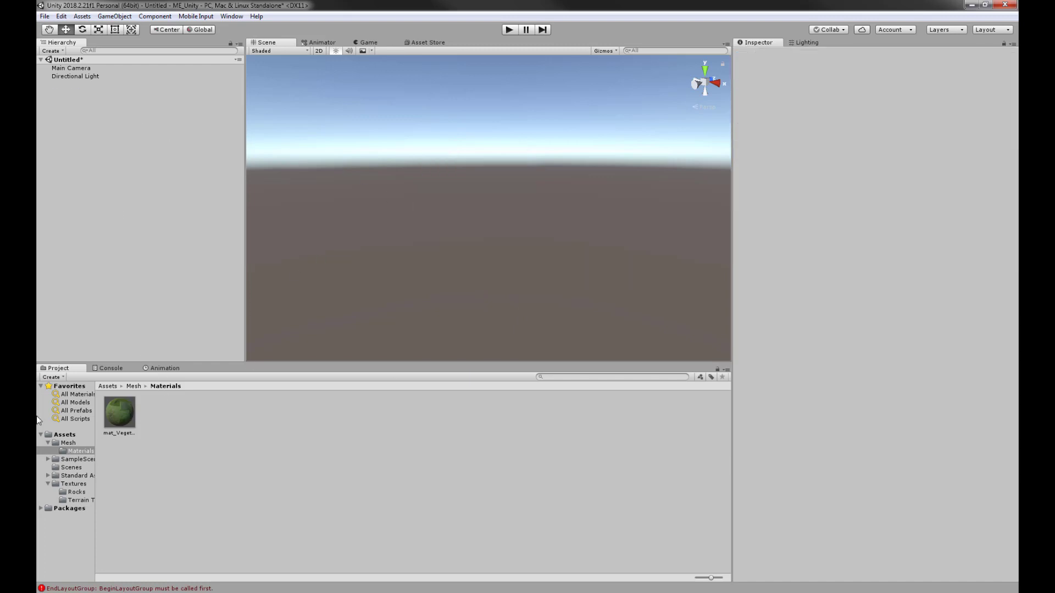
pyautogui.click(85, 444)
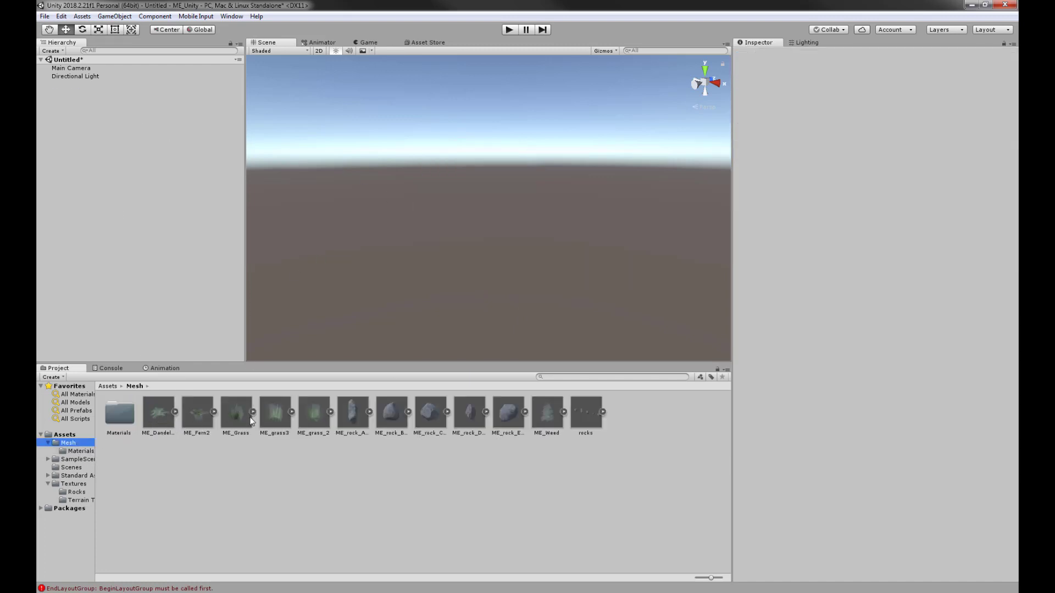
pyautogui.click(236, 416)
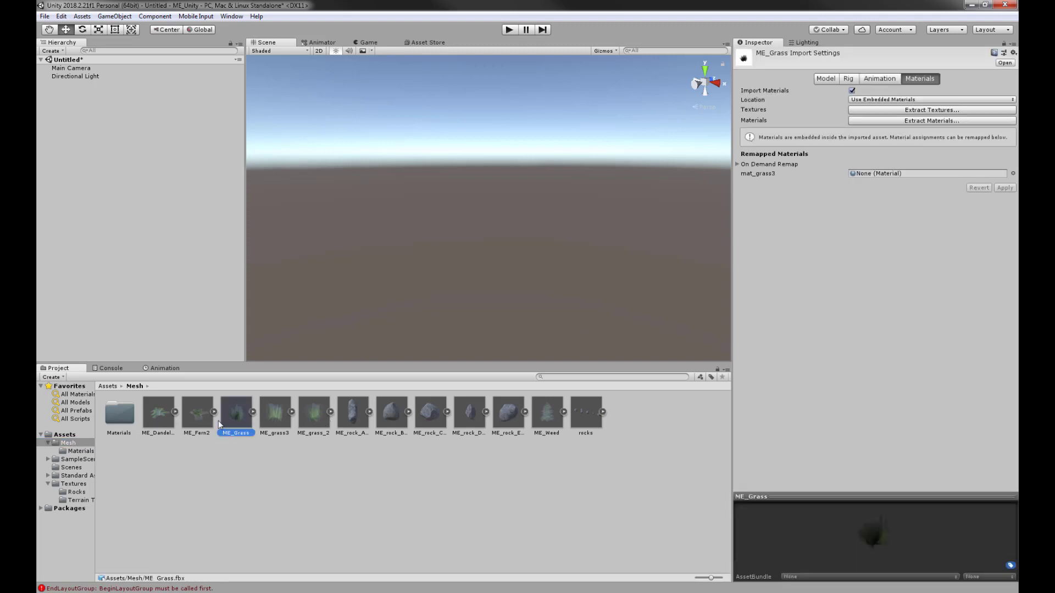
pyautogui.moveTo(232, 410); pyautogui.dragTo(472, 203)
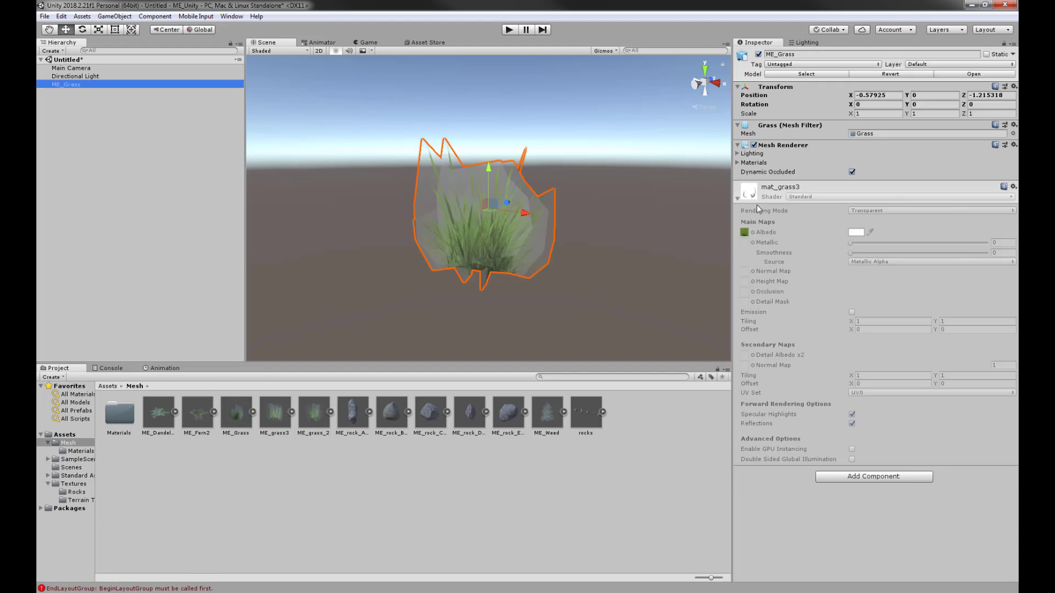
pyautogui.click(417, 345)
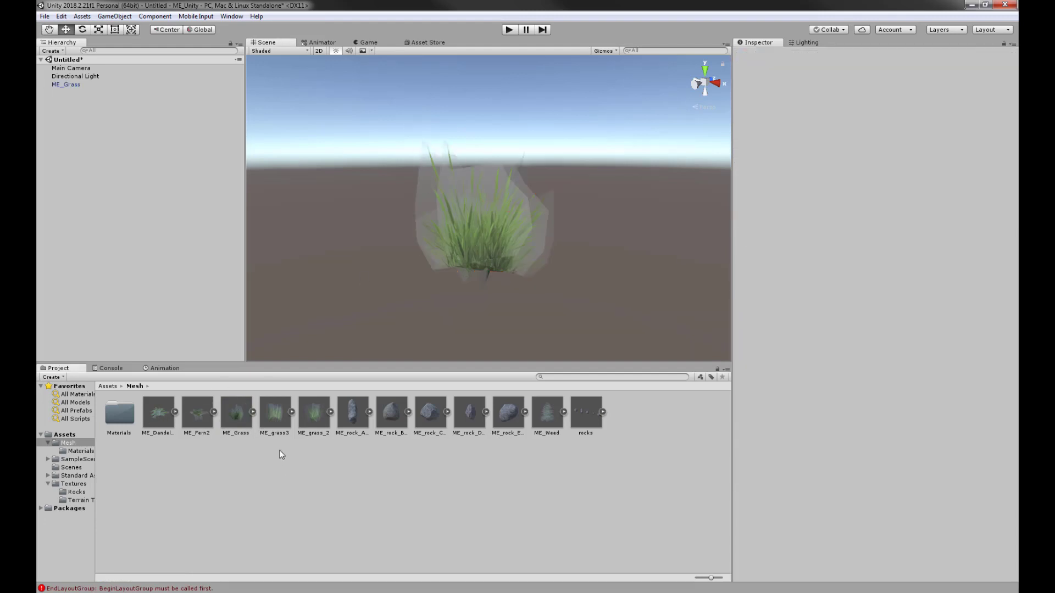
# Apply the mat_Vegetation material from the Materials folder to the ME_Grass object in the scene and inspect the mesh
pyautogui.click(480, 216)
pyautogui.doubleClick(120, 412)
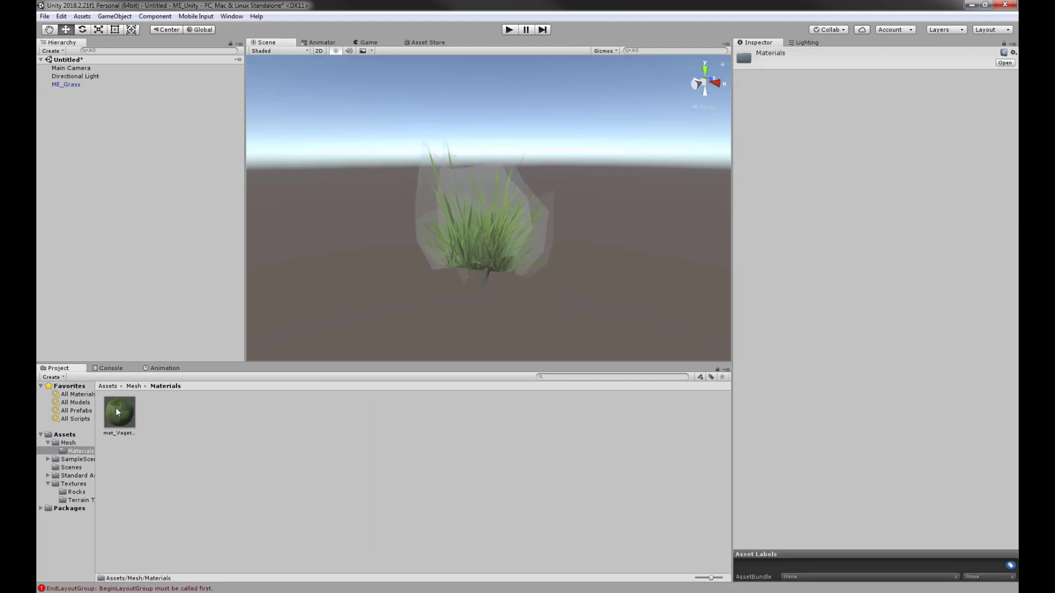
pyautogui.click(119, 413)
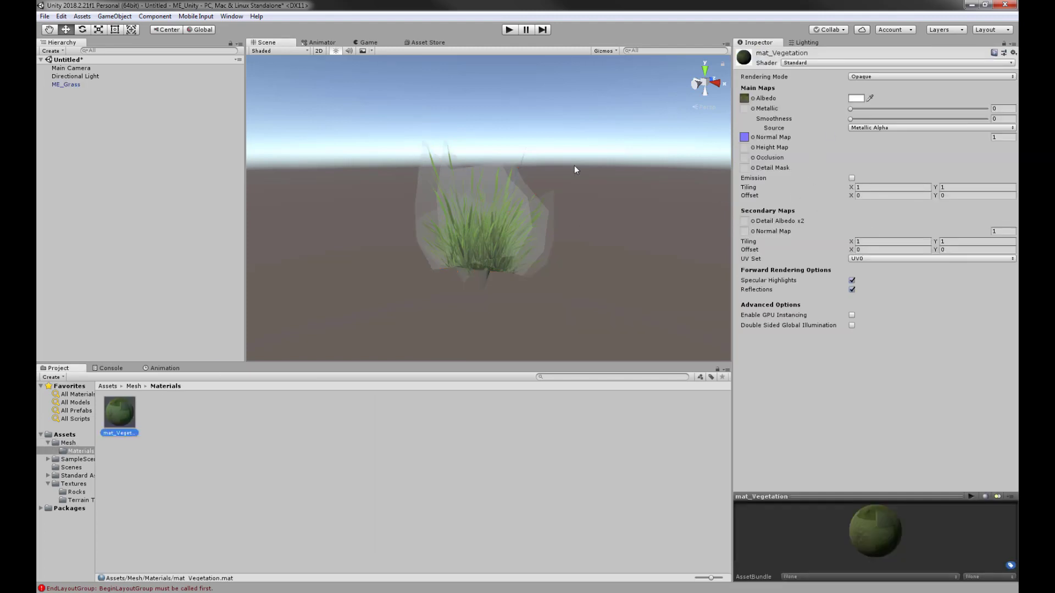
pyautogui.click(431, 269)
pyautogui.moveTo(121, 421); pyautogui.dragTo(451, 198)
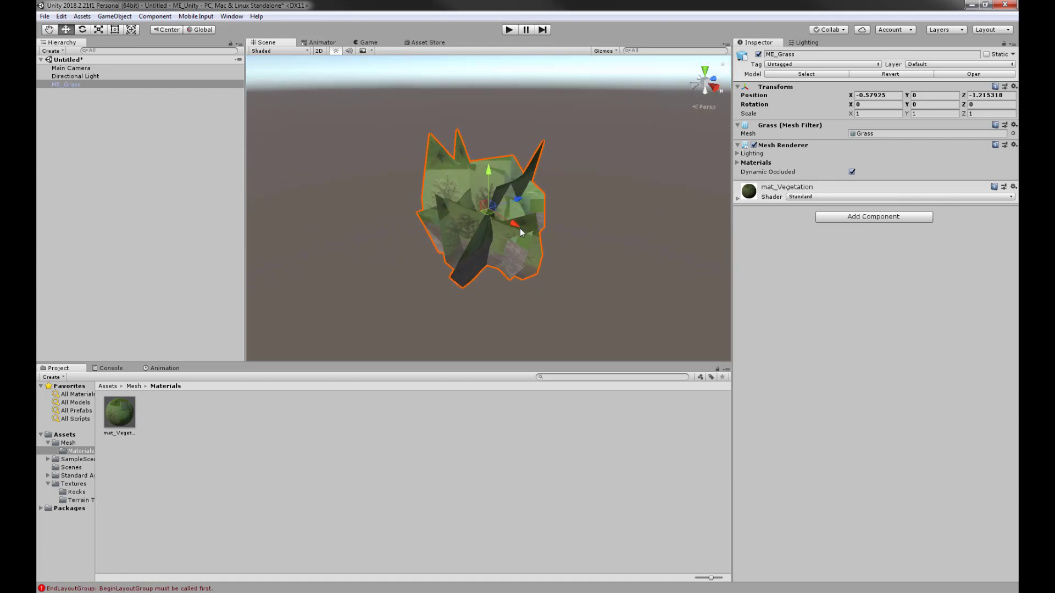
pyautogui.keyDown('alt'); pyautogui.moveTo(521, 233); pyautogui.dragTo(134, 113); pyautogui.keyUp('alt')
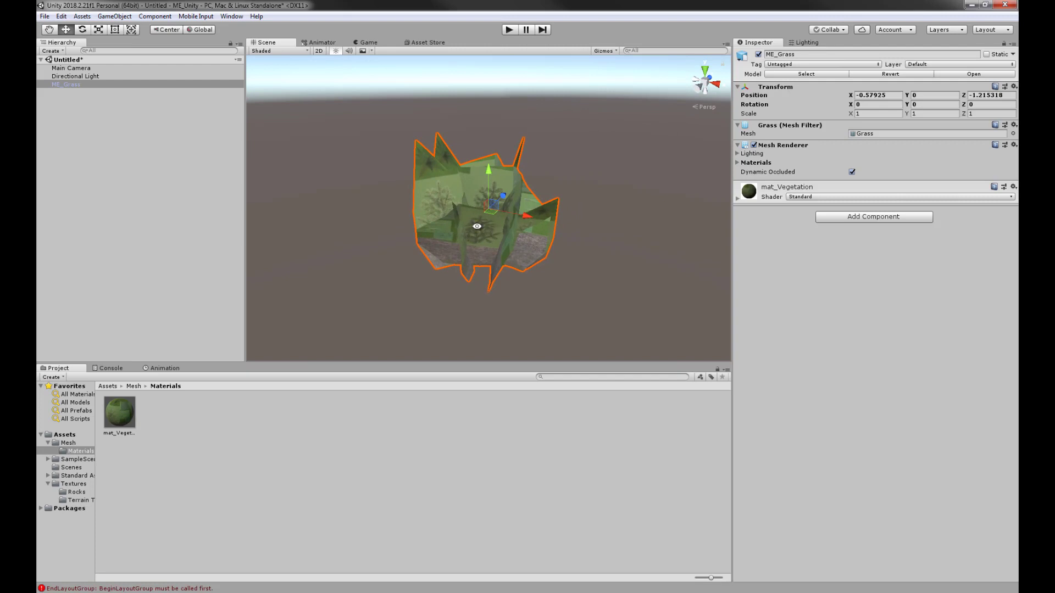
pyautogui.moveTo(477, 226)
pyautogui.keyDown('alt'); pyautogui.mouseDown()
pyautogui.moveTo(597, 158)
pyautogui.moveTo(492, 234)
pyautogui.mouseUp(); pyautogui.keyUp('alt')
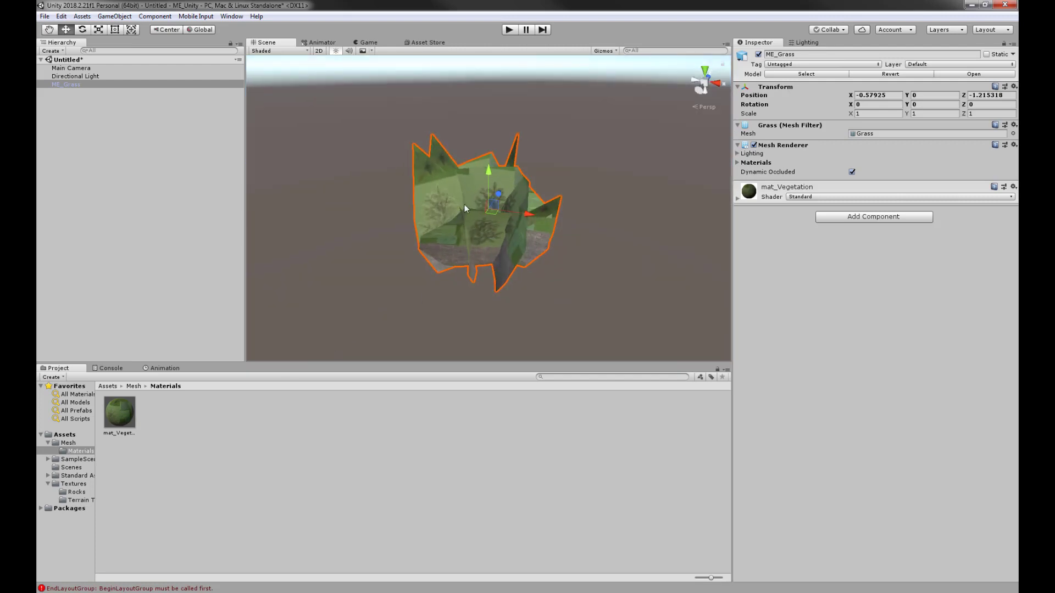
# Delete the ME_Grass object from the scene
pyautogui.click(127, 416)
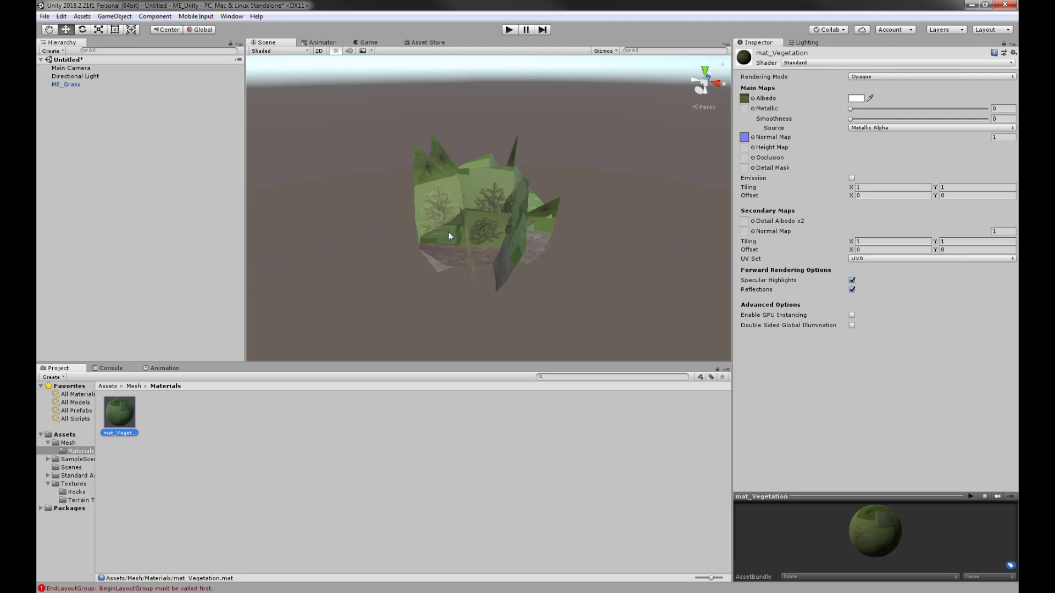
pyautogui.click(480, 211)
pyautogui.press('Delete')
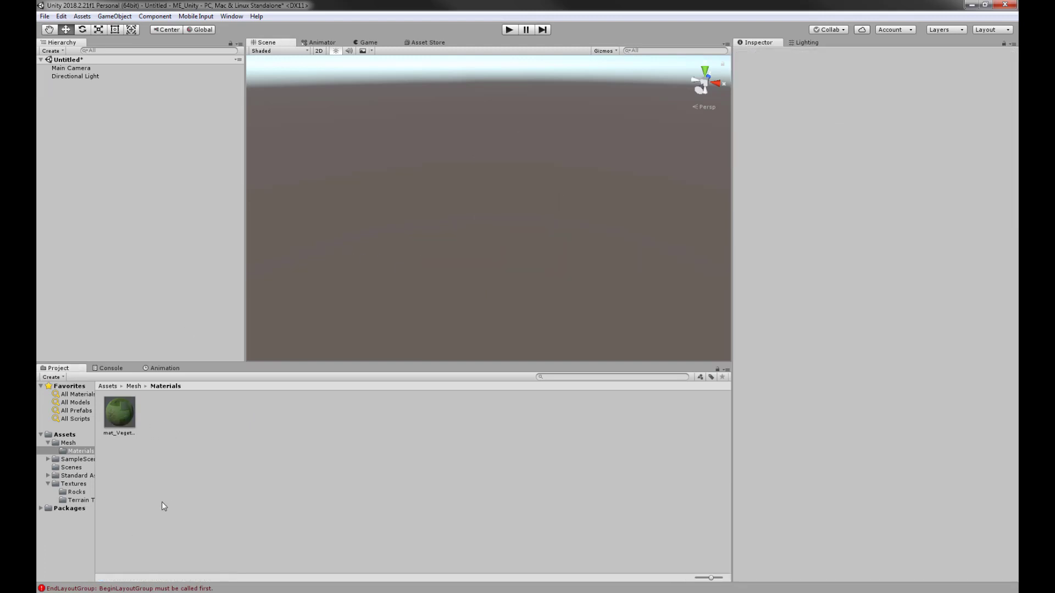
# Place the ME_Dandelion model from the Mesh folder into the scene and frame it in the view
pyautogui.click(73, 443)
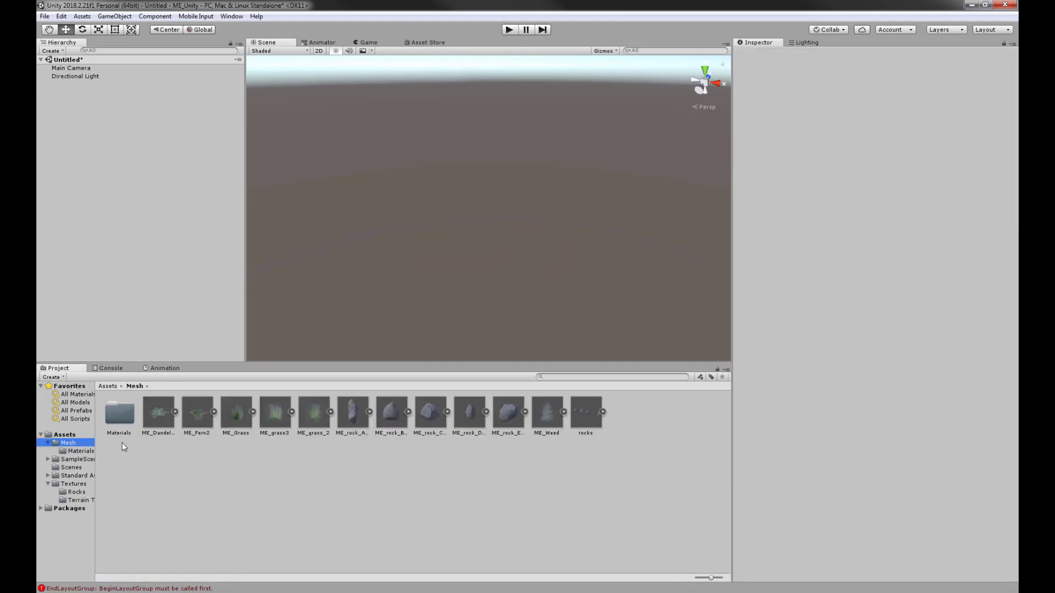
pyautogui.click(236, 411)
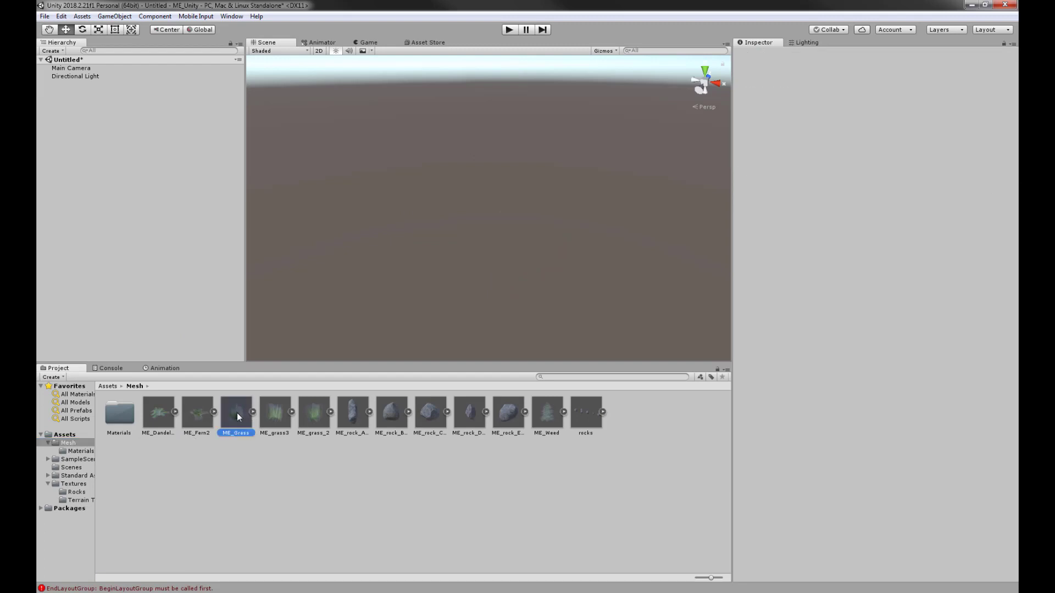
pyautogui.click(163, 426)
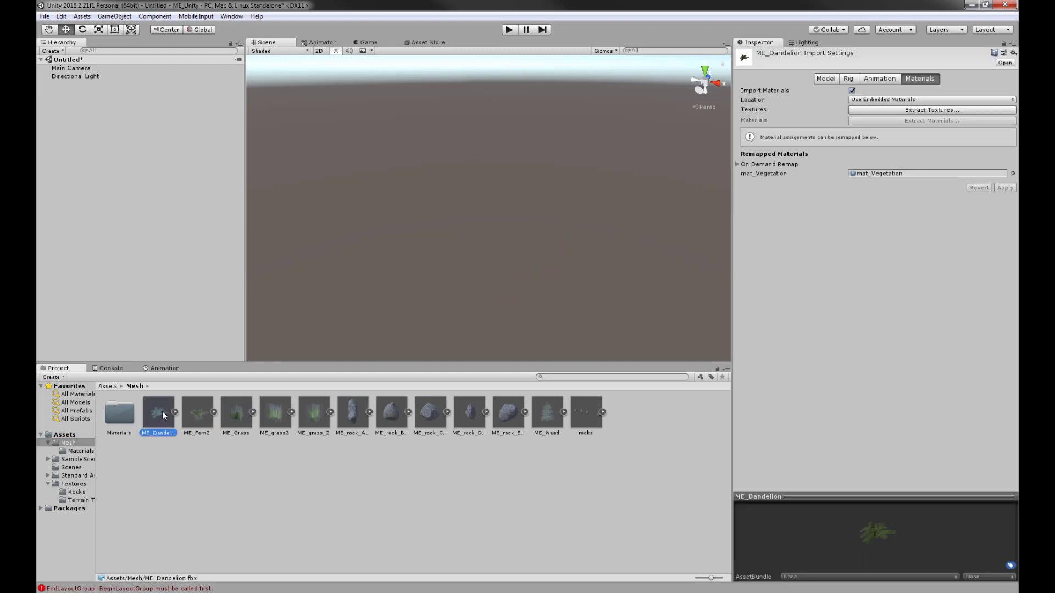
pyautogui.moveTo(158, 412); pyautogui.dragTo(503, 232)
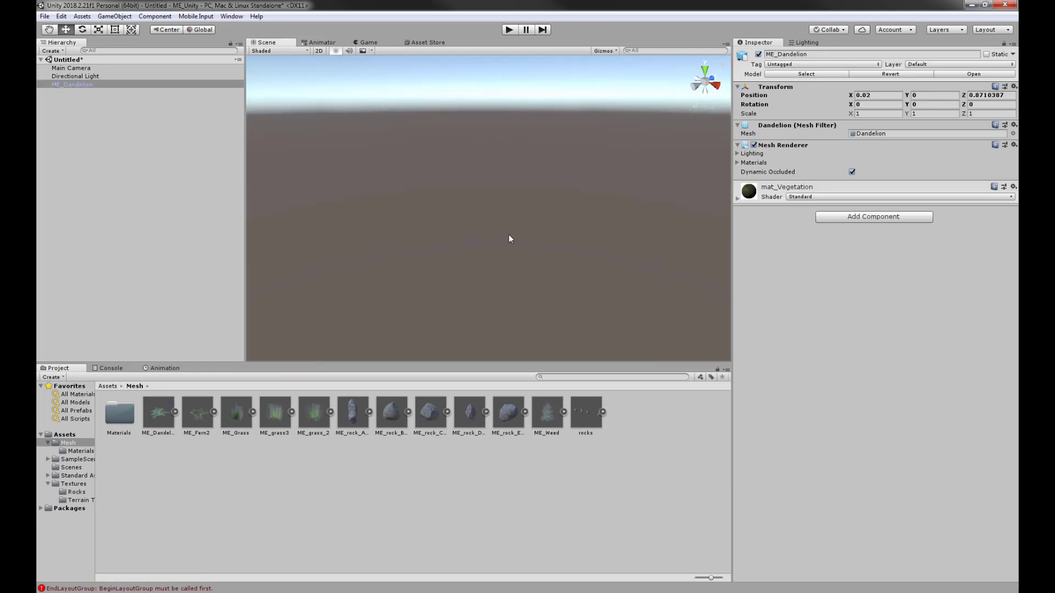
pyautogui.press('f')
pyautogui.keyDown('alt'); pyautogui.moveTo(415, 275); pyautogui.dragTo(450, 236); pyautogui.keyUp('alt')
# Set the mat_Vegetation material's rendering mode to Transparent and check the dandelion's leaves
pyautogui.doubleClick(132, 417)
pyautogui.click(133, 420)
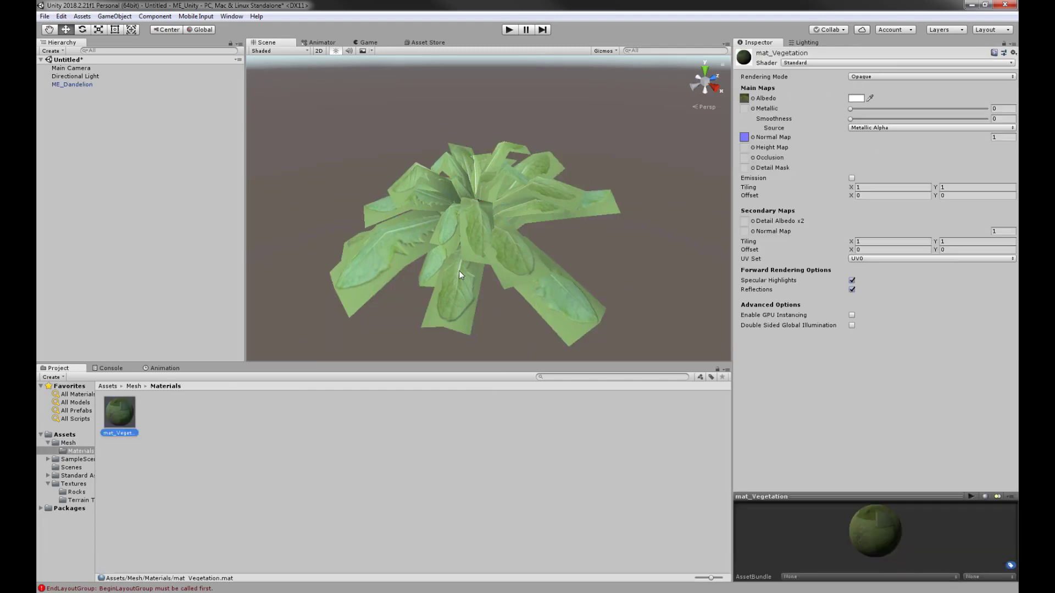
pyautogui.click(861, 78)
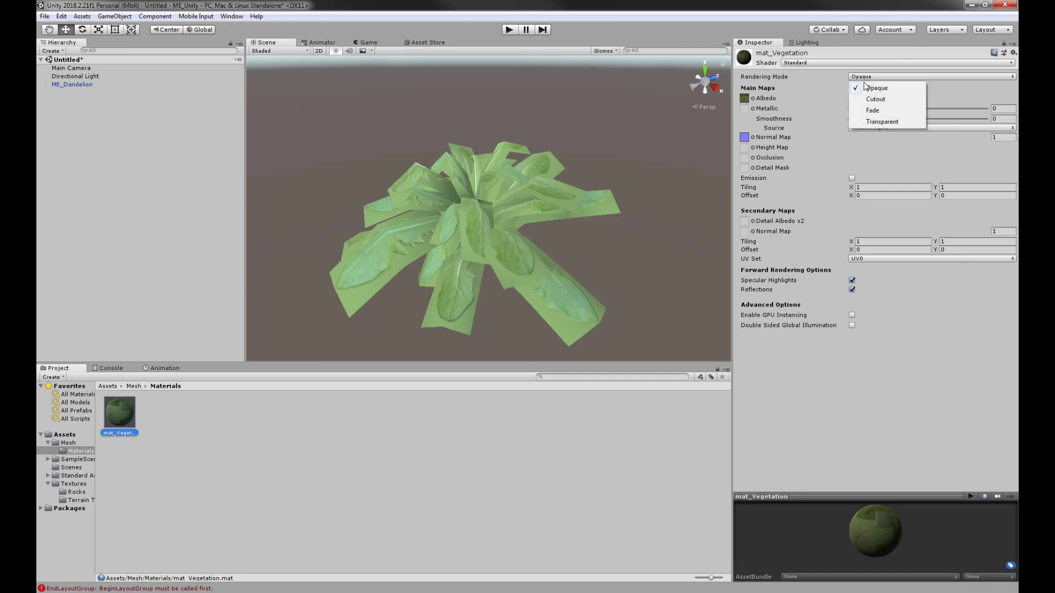
pyautogui.click(879, 126)
pyautogui.moveTo(507, 156)
pyautogui.keyDown('alt'); pyautogui.mouseDown()
pyautogui.moveTo(519, 160)
pyautogui.moveTo(493, 169)
pyautogui.mouseUp(); pyautogui.keyUp('alt')
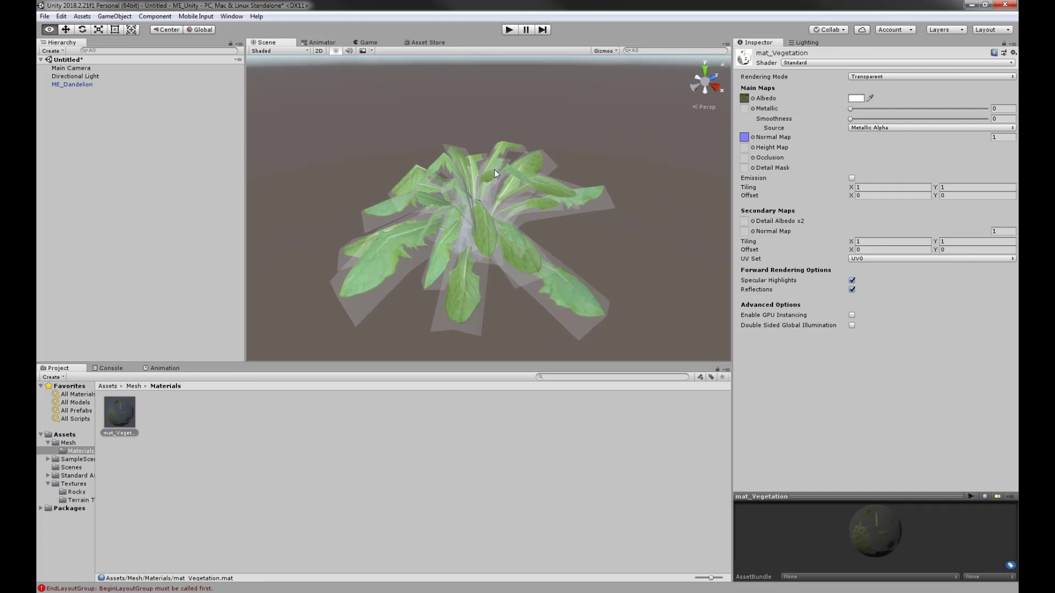
# Switch the mat_Vegetation material's rendering mode to Fade and check the overlapping leaves
pyautogui.click(877, 78)
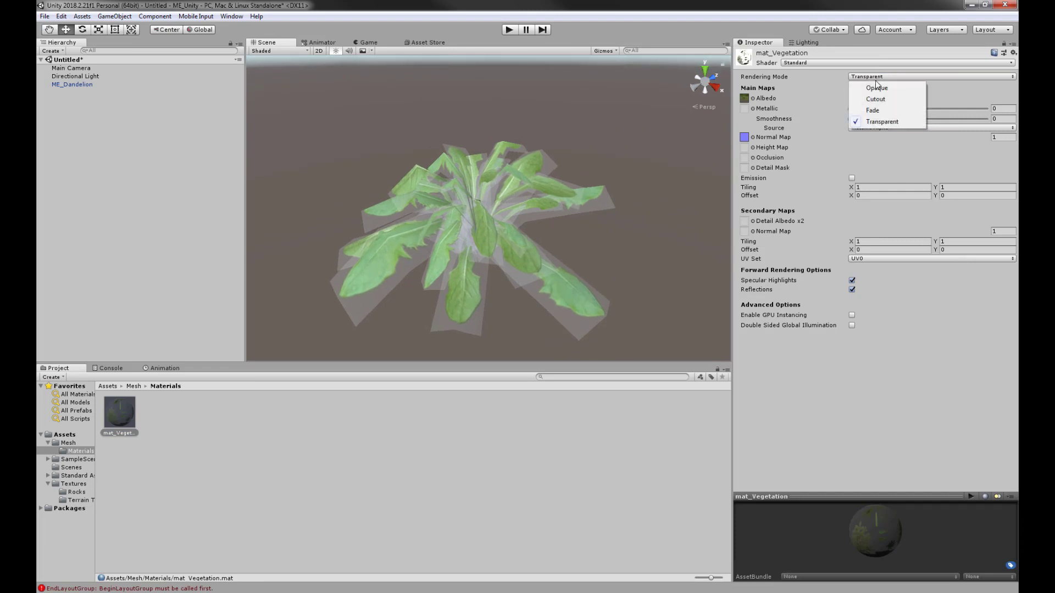
pyautogui.click(874, 111)
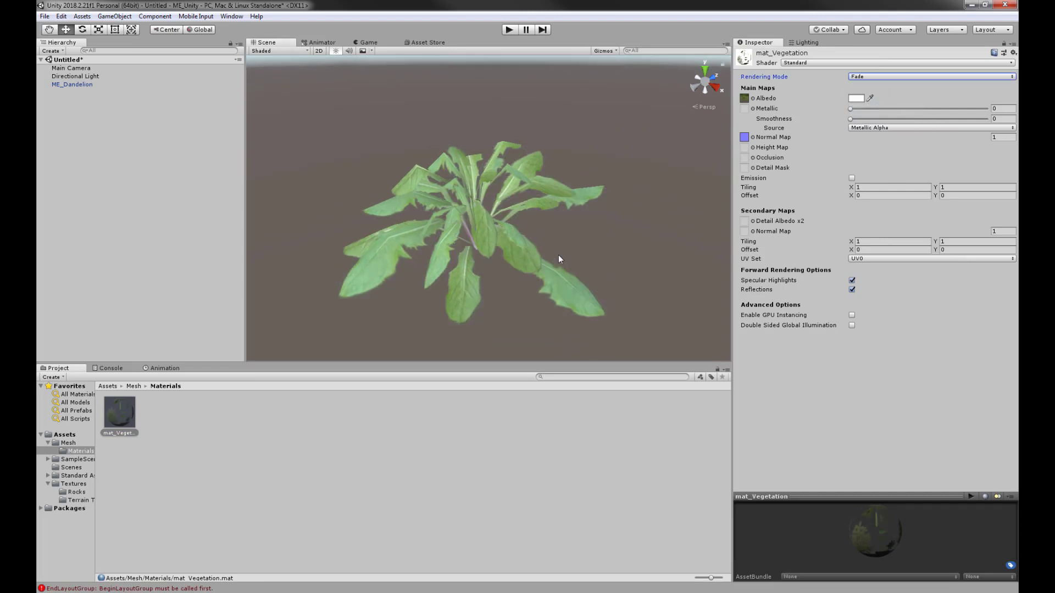
pyautogui.keyDown('alt'); pyautogui.moveTo(515, 266); pyautogui.dragTo(487, 248); pyautogui.keyUp('alt')
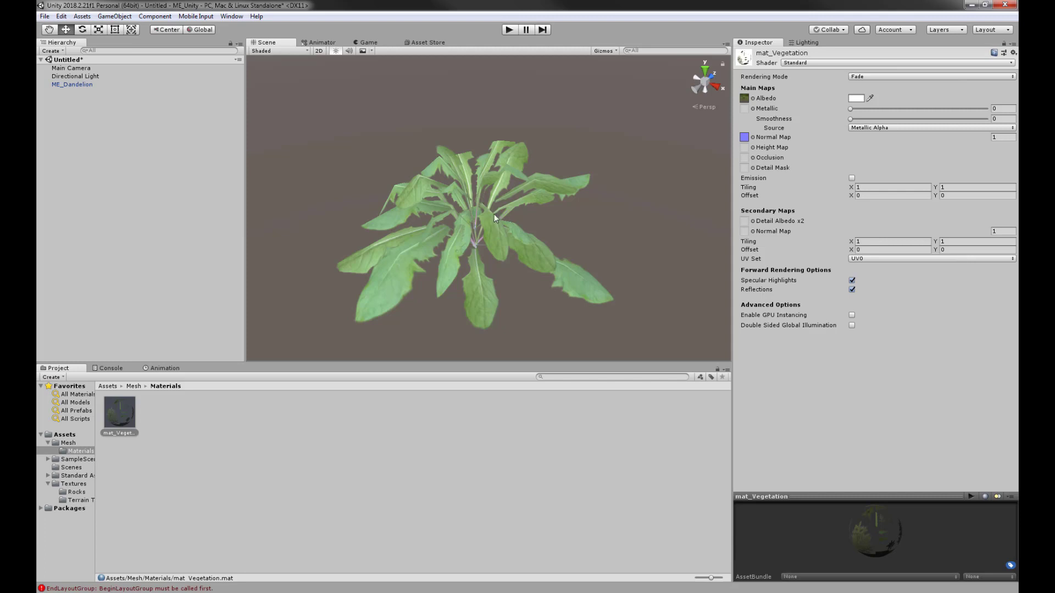
# Set the mat_Vegetation material's rendering mode to Cutout and inspect the dandelion's leaves up close from several sides
pyautogui.click(877, 78)
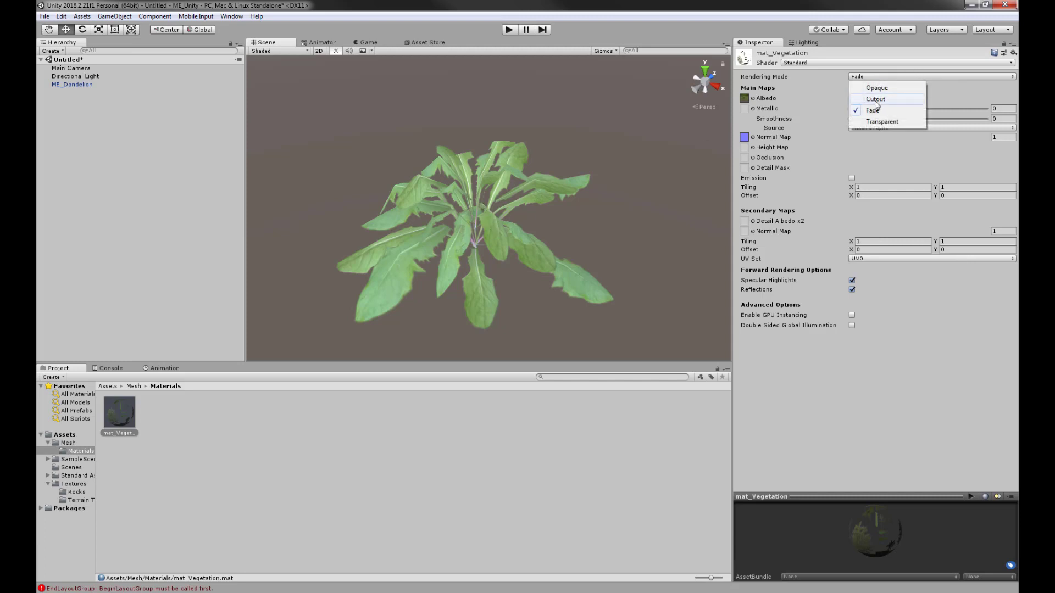
pyautogui.click(876, 100)
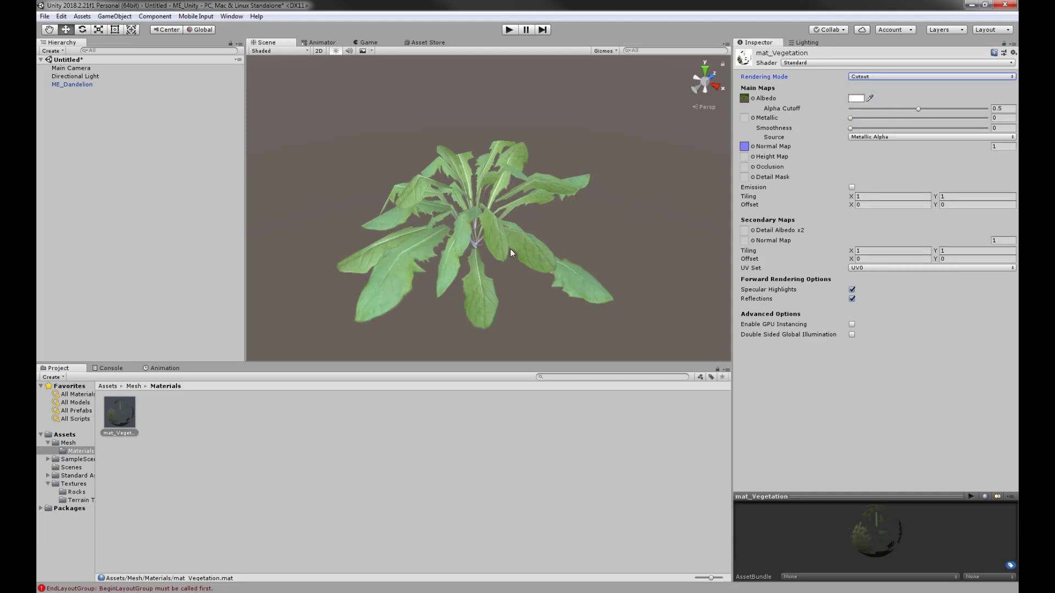
pyautogui.keyDown('alt'); pyautogui.moveTo(511, 253); pyautogui.dragTo(438, 226); pyautogui.keyUp('alt')
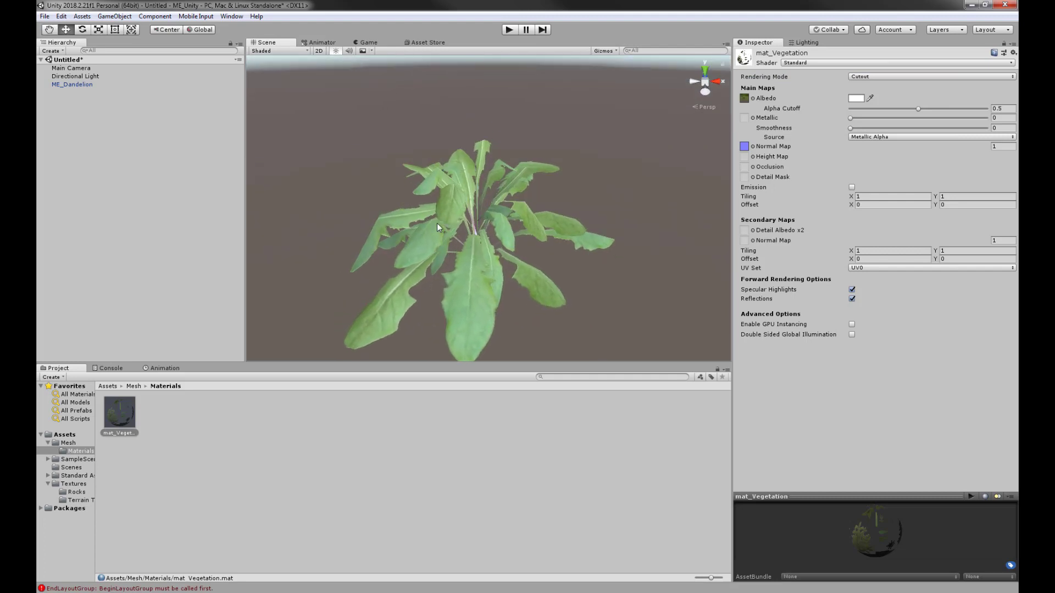
pyautogui.keyDown('alt'); pyautogui.moveTo(507, 242); pyautogui.dragTo(459, 249); pyautogui.keyUp('alt')
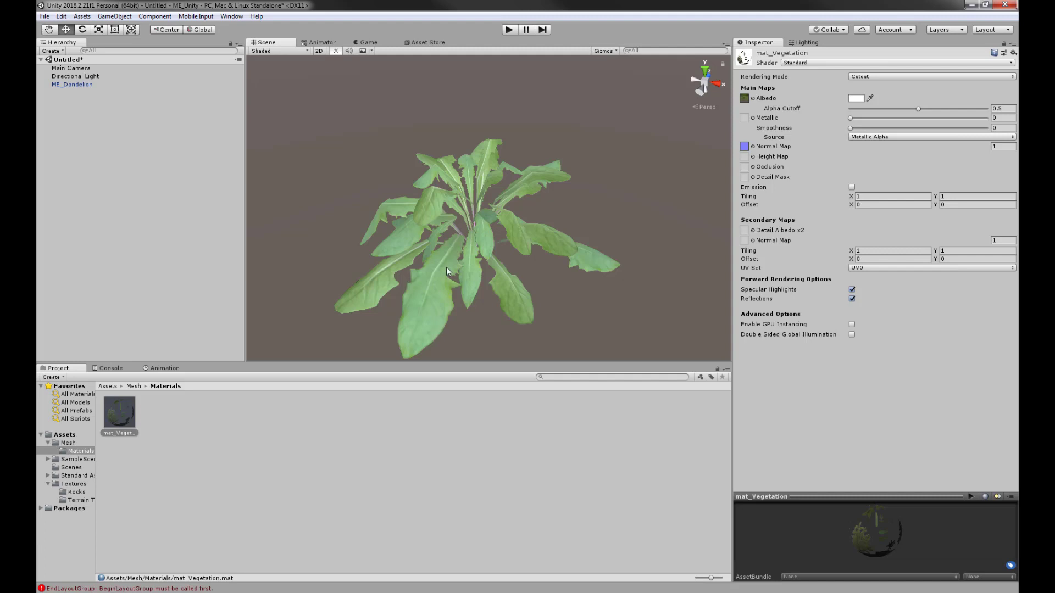
pyautogui.scroll(5, 486, 273)
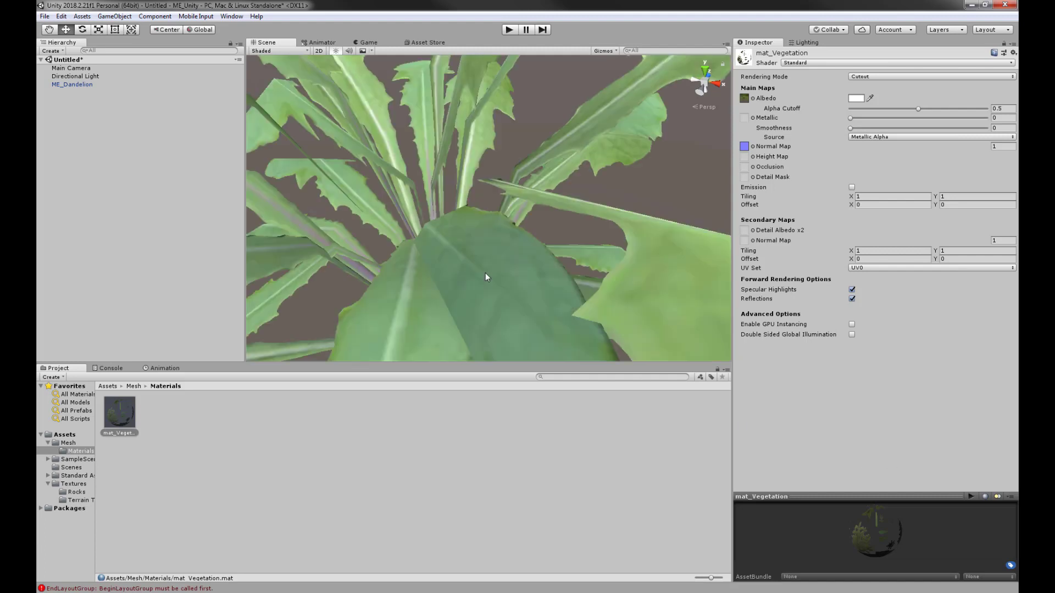
pyautogui.keyDown('alt'); pyautogui.moveTo(485, 273); pyautogui.dragTo(367, 231); pyautogui.keyUp('alt')
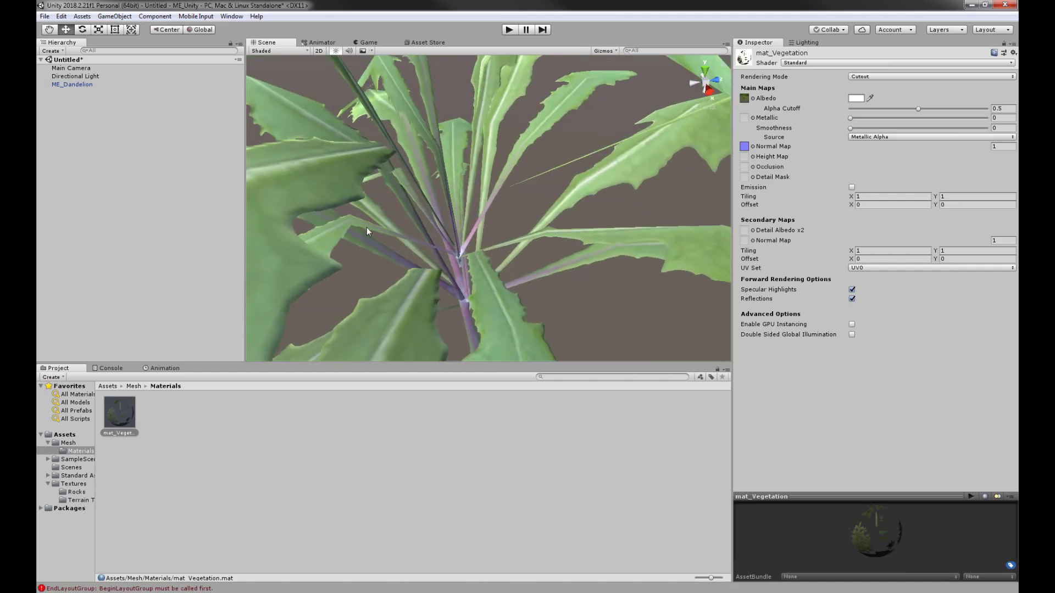
pyautogui.scroll(-5, 466, 321)
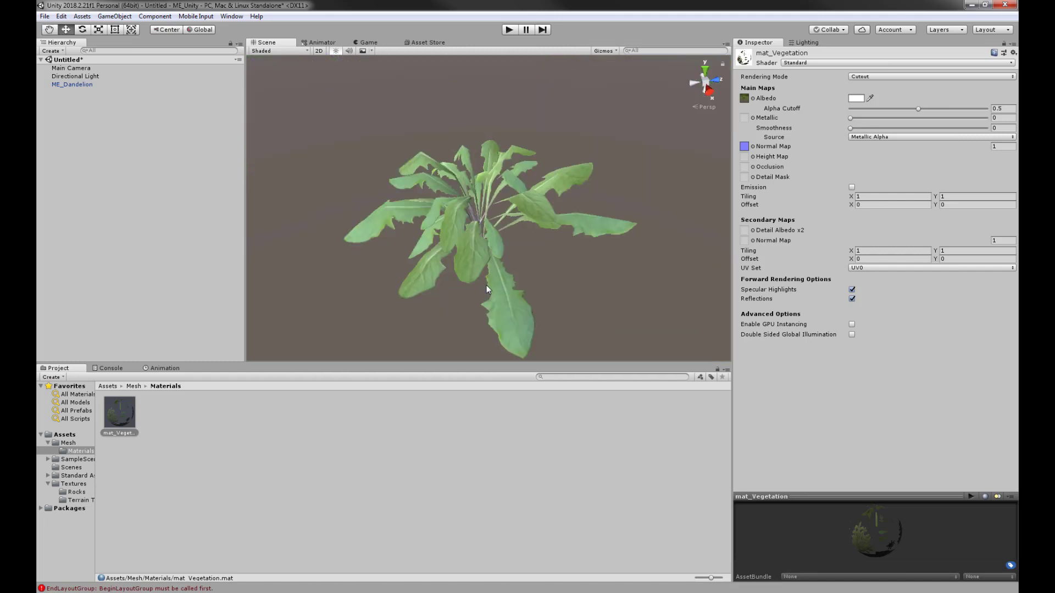
pyautogui.keyDown('alt'); pyautogui.moveTo(486, 285); pyautogui.dragTo(665, 250); pyautogui.keyUp('alt')
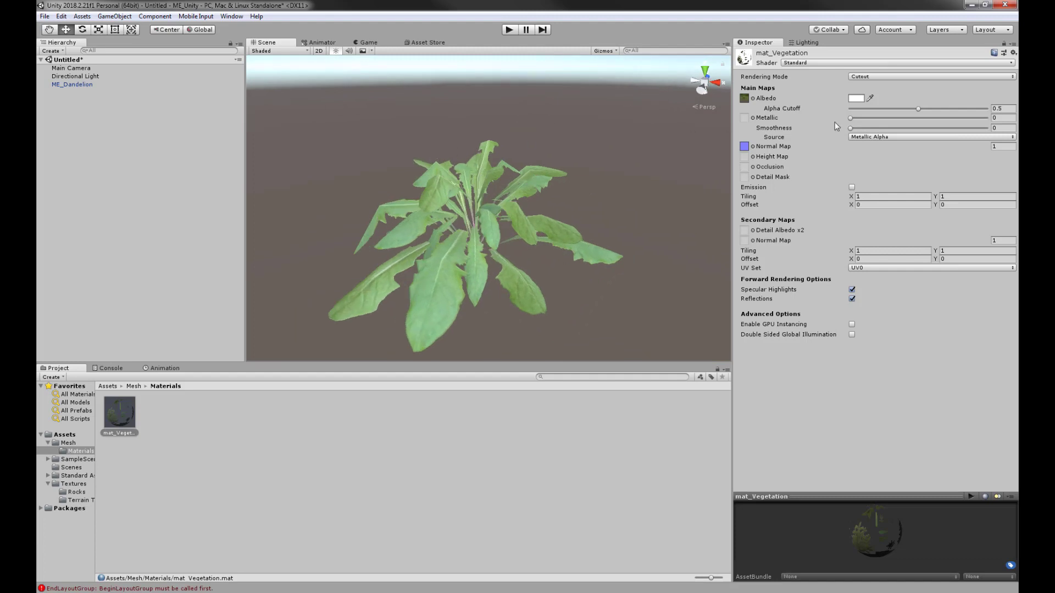
# Try an Alpha Cutoff of 0.568 on mat_Vegetation while viewing the leaf edges, and set it back to 0.5
pyautogui.keyDown('alt'); pyautogui.moveTo(481, 231); pyautogui.dragTo(670, 198); pyautogui.keyUp('alt')
pyautogui.scroll(5, 467, 229)
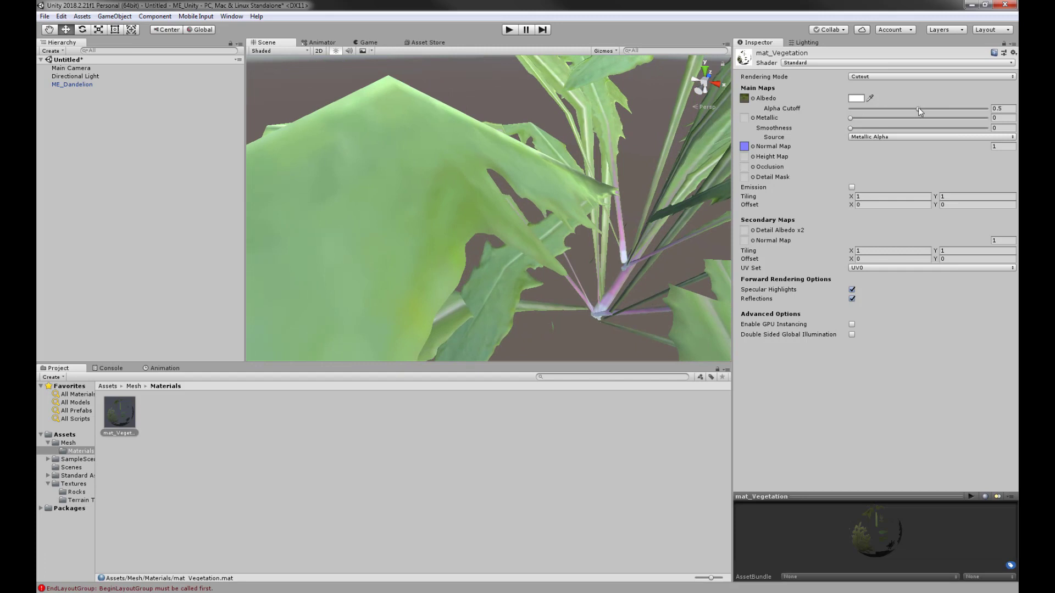
pyautogui.moveTo(918, 108)
pyautogui.mouseDown()
pyautogui.moveTo(833, 114)
pyautogui.moveTo(986, 109)
pyautogui.moveTo(928, 109)
pyautogui.mouseUp()
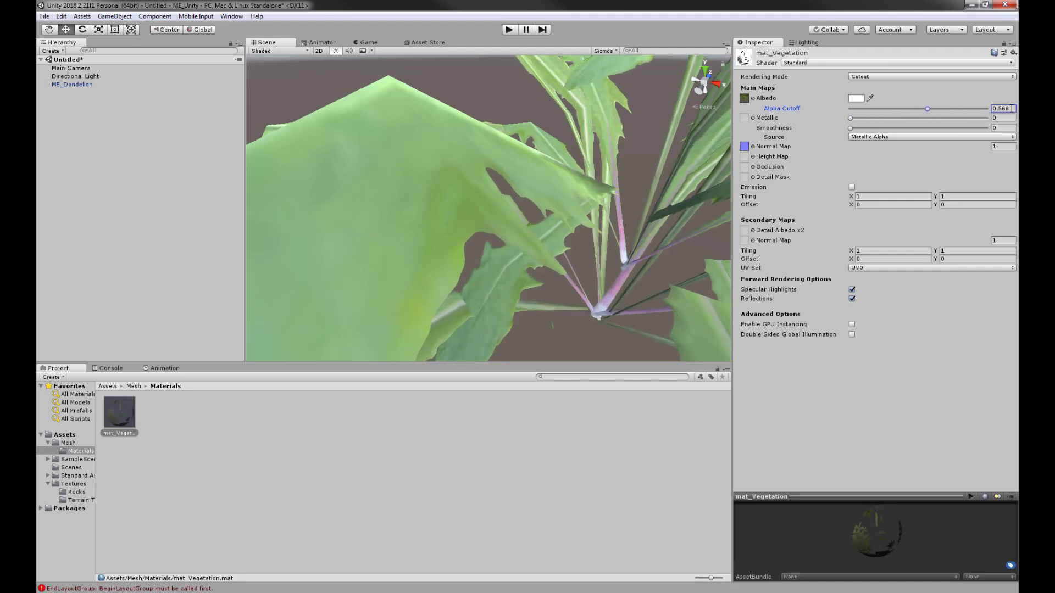
pyautogui.click(1012, 108)
pyautogui.write('0.5')
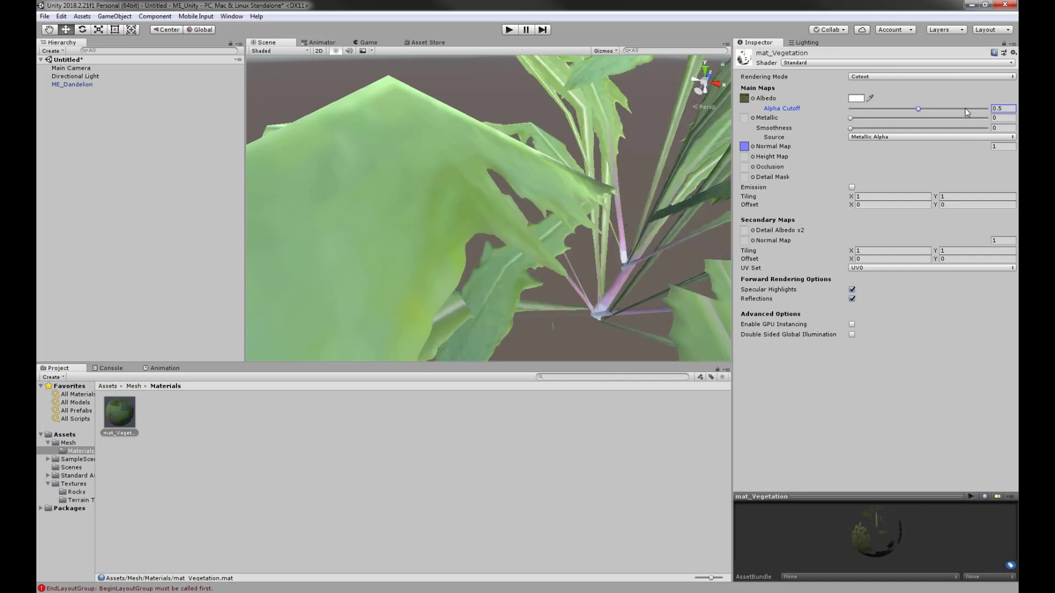
# Delete the ME_Dandelion object from the scene
pyautogui.scroll(-5, 533, 187)
pyautogui.keyDown('alt'); pyautogui.moveTo(516, 182); pyautogui.dragTo(593, 220); pyautogui.keyUp('alt')
pyautogui.scroll(3, 544, 201)
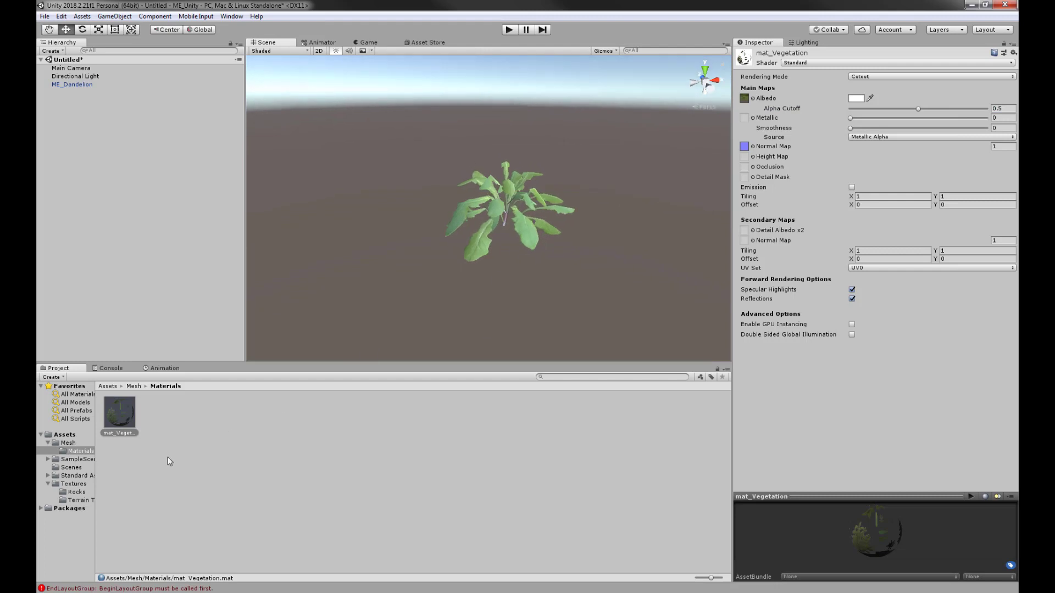
pyautogui.click(186, 435)
pyautogui.click(517, 209)
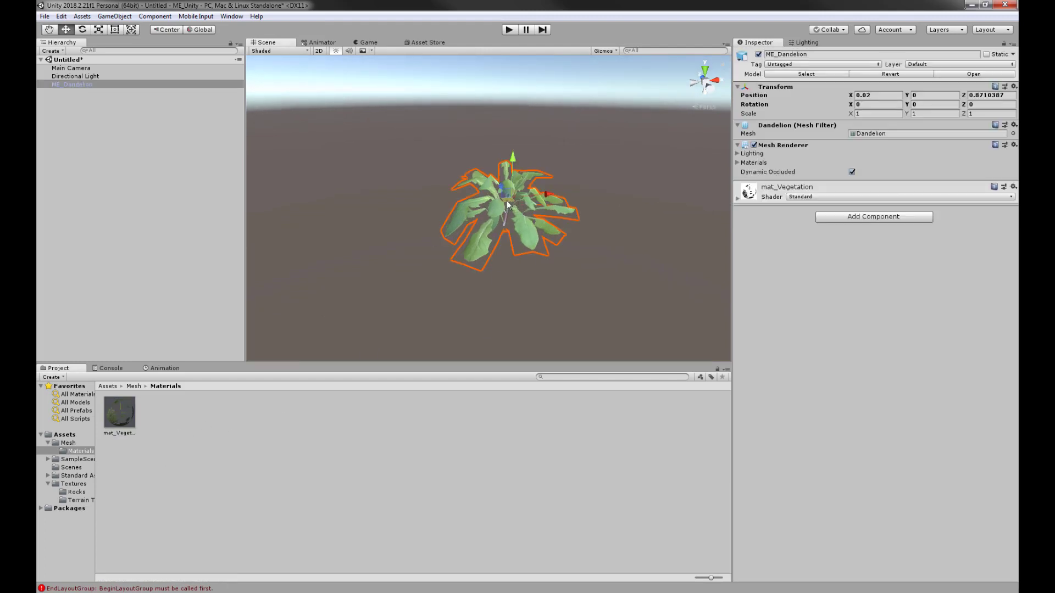
pyautogui.press('Delete')
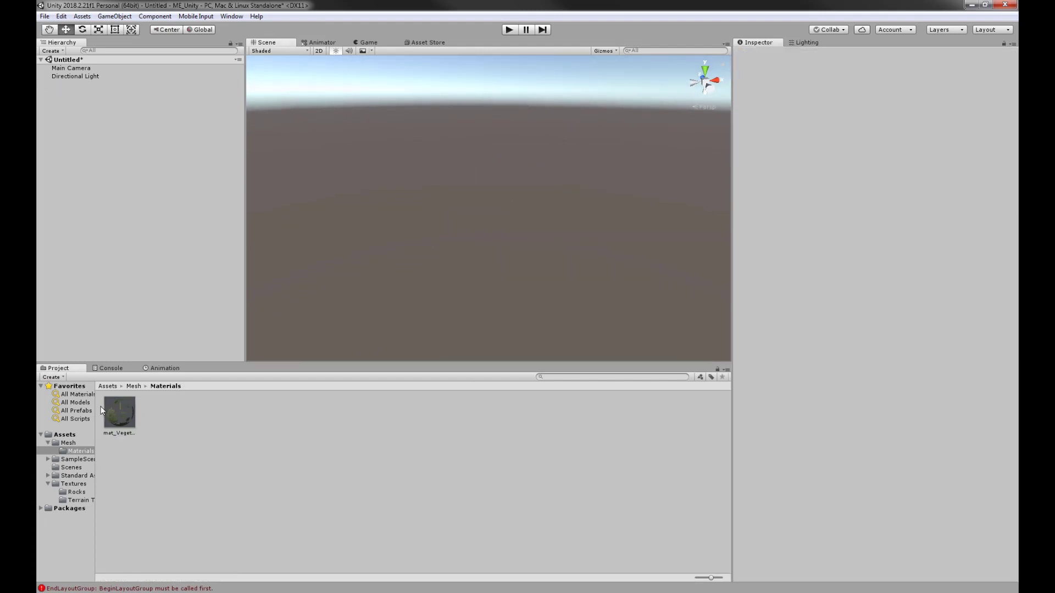
# Extract the embedded material of the ME_Grass model into the Mesh/Materials folder and open that folder
pyautogui.click(68, 443)
pyautogui.click(234, 414)
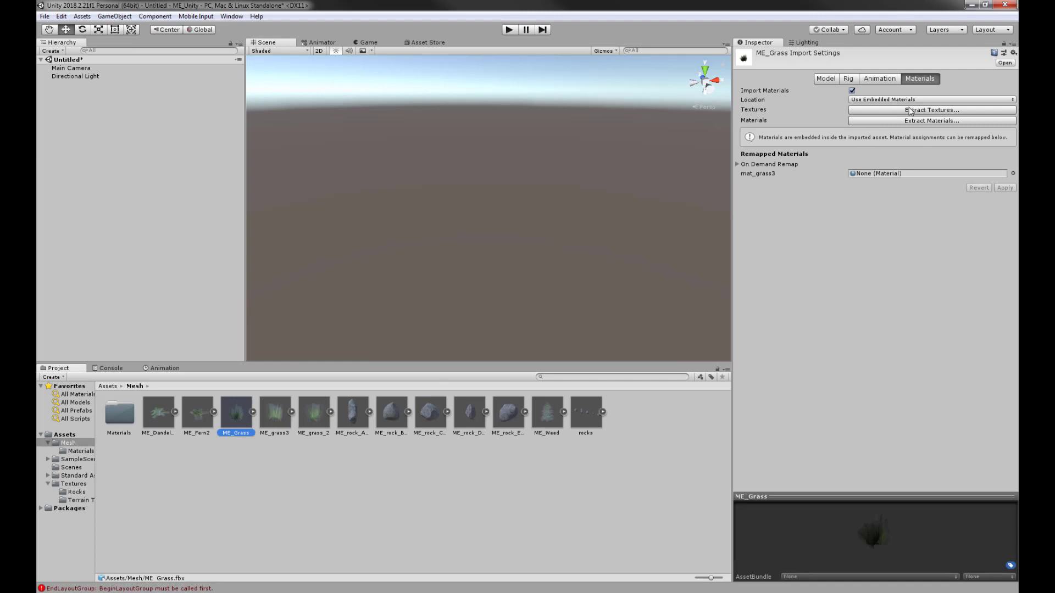
pyautogui.click(930, 121)
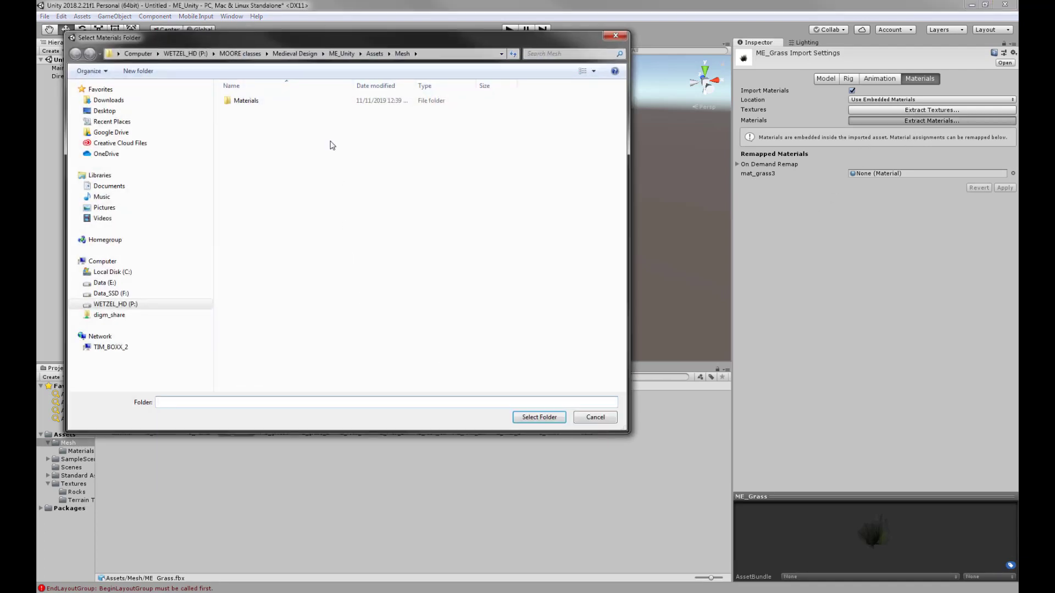
pyautogui.doubleClick(253, 103)
pyautogui.click(539, 417)
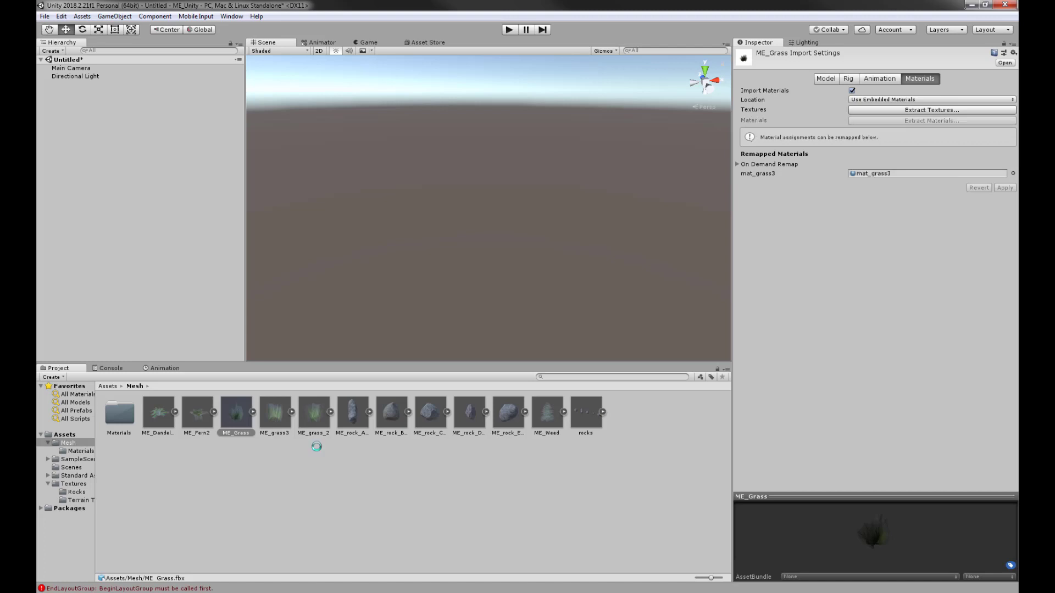
pyautogui.doubleClick(113, 410)
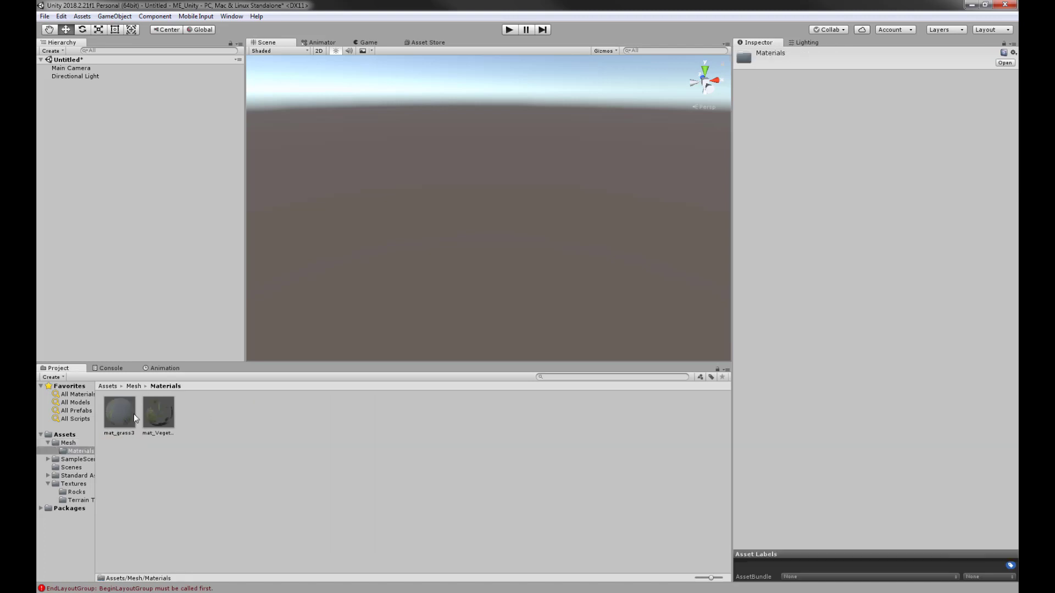
# Place the ME_Grass model from the Mesh folder into the scene and frame it up close
pyautogui.click(69, 443)
pyautogui.moveTo(237, 424); pyautogui.dragTo(433, 205)
pyautogui.press('f')
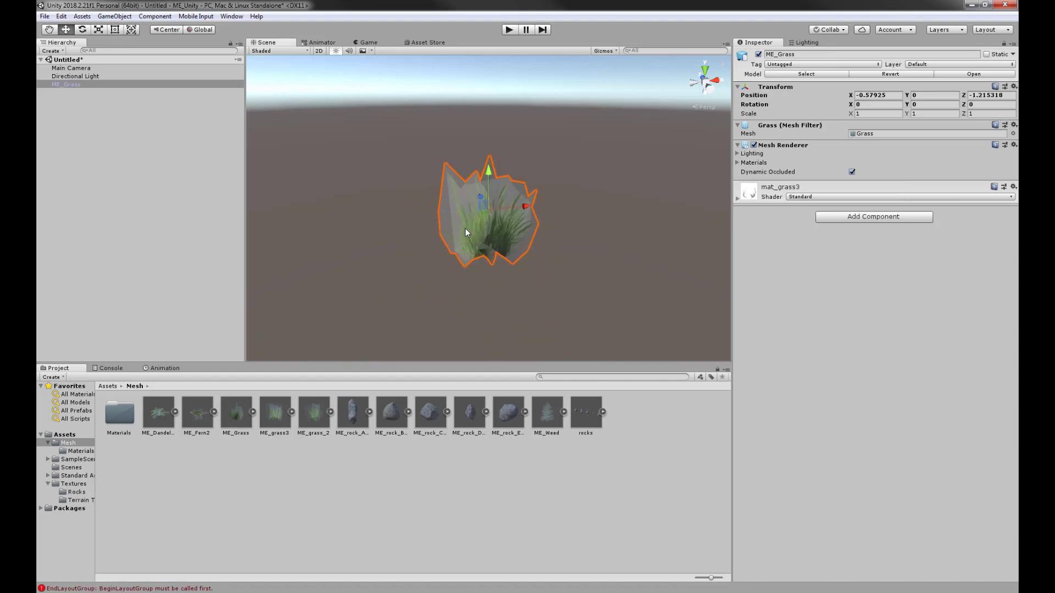
pyautogui.scroll(5, 480, 233)
pyautogui.scroll(-5, 490, 231)
pyautogui.keyDown('alt'); pyautogui.moveTo(491, 230); pyautogui.dragTo(360, 287); pyautogui.keyUp('alt')
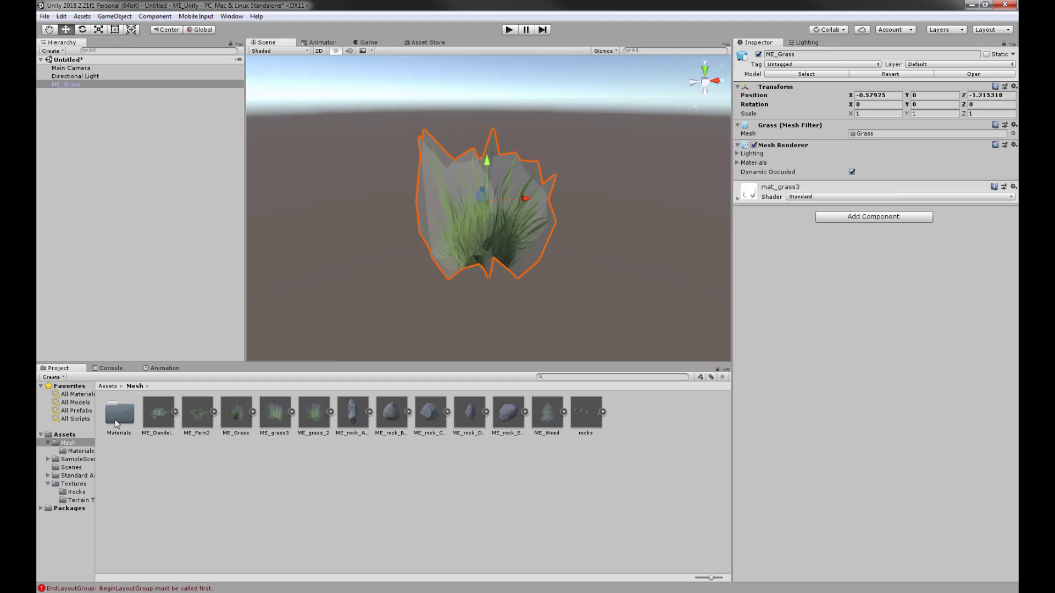
# Set the rendering mode of the mat_grass3 material in Mesh/Materials to Cutout and check the grass blades
pyautogui.doubleClick(118, 417)
pyautogui.click(123, 416)
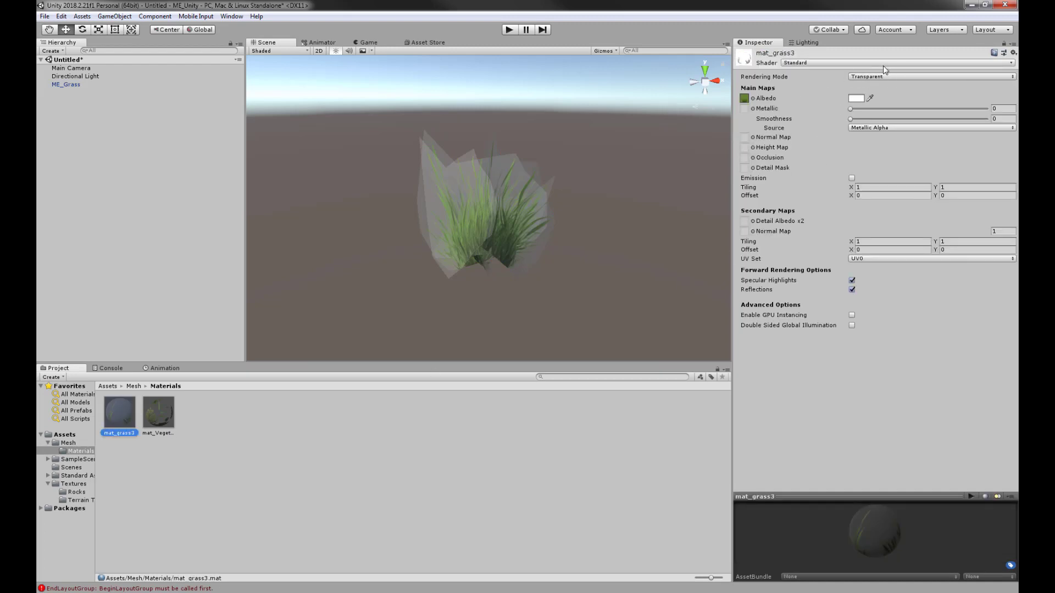
pyautogui.click(872, 77)
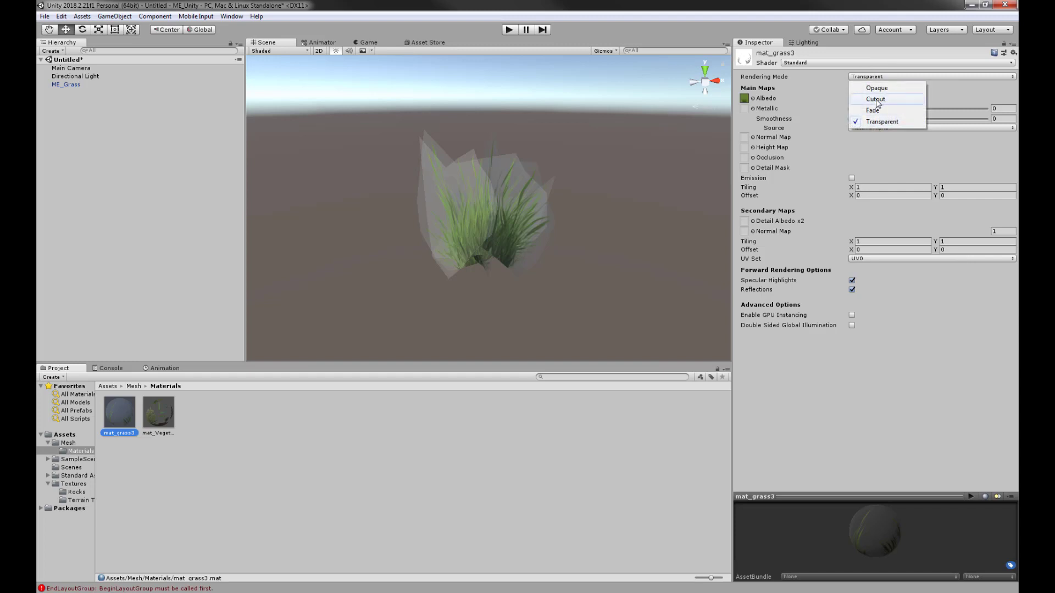
pyautogui.click(877, 101)
pyautogui.keyDown('alt'); pyautogui.moveTo(561, 261); pyautogui.dragTo(369, 190); pyautogui.keyUp('alt')
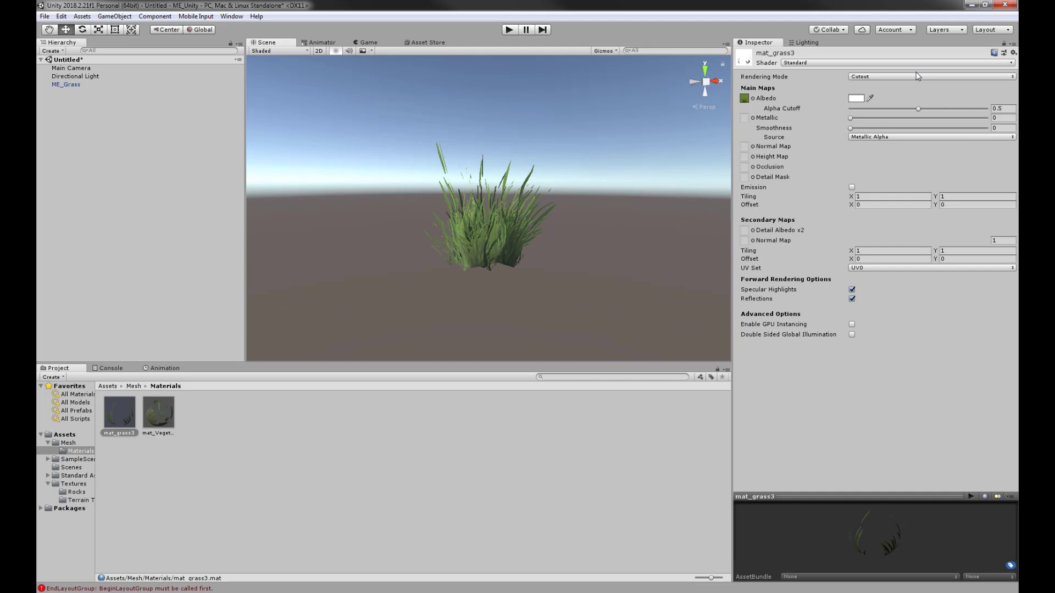
# Try the Fade rendering mode on mat_grass3, view the grass from another angle, and return the mode to Cutout
pyautogui.click(870, 77)
pyautogui.click(874, 102)
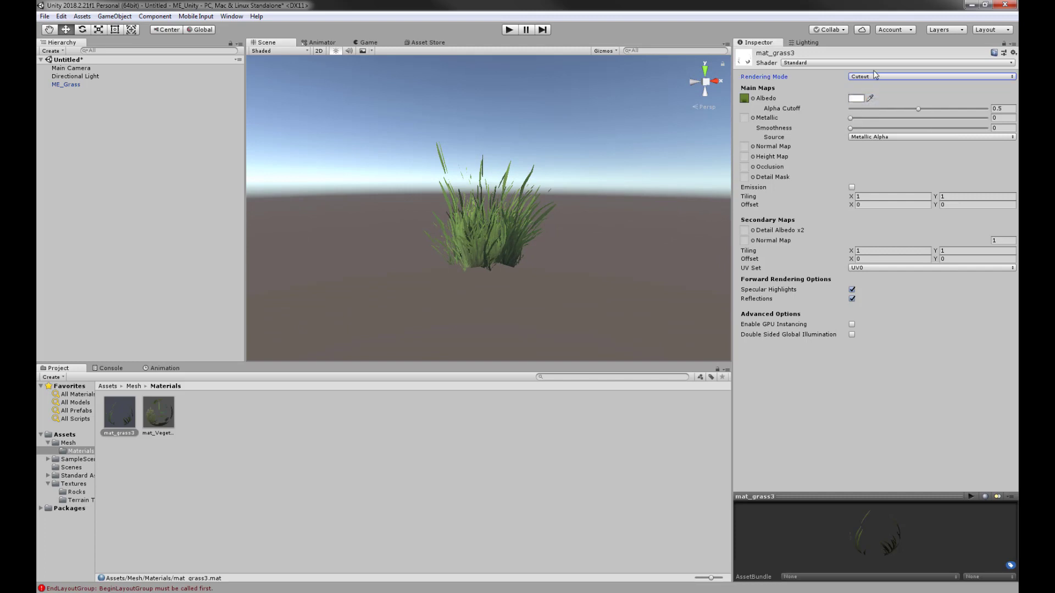
pyautogui.click(875, 75)
pyautogui.click(876, 112)
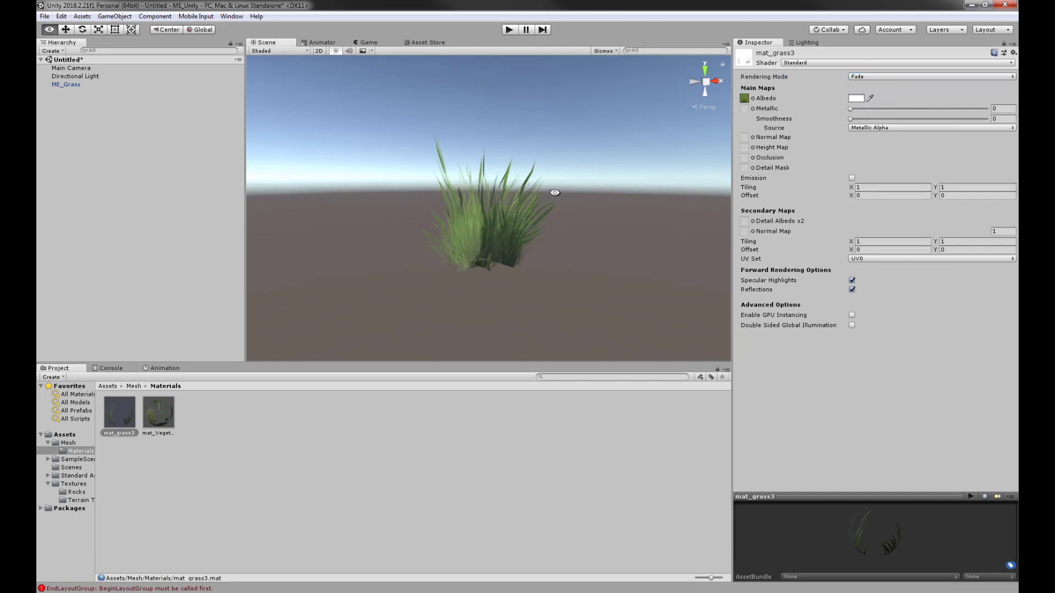
pyautogui.keyDown('alt'); pyautogui.moveTo(555, 193); pyautogui.dragTo(490, 253); pyautogui.keyUp('alt')
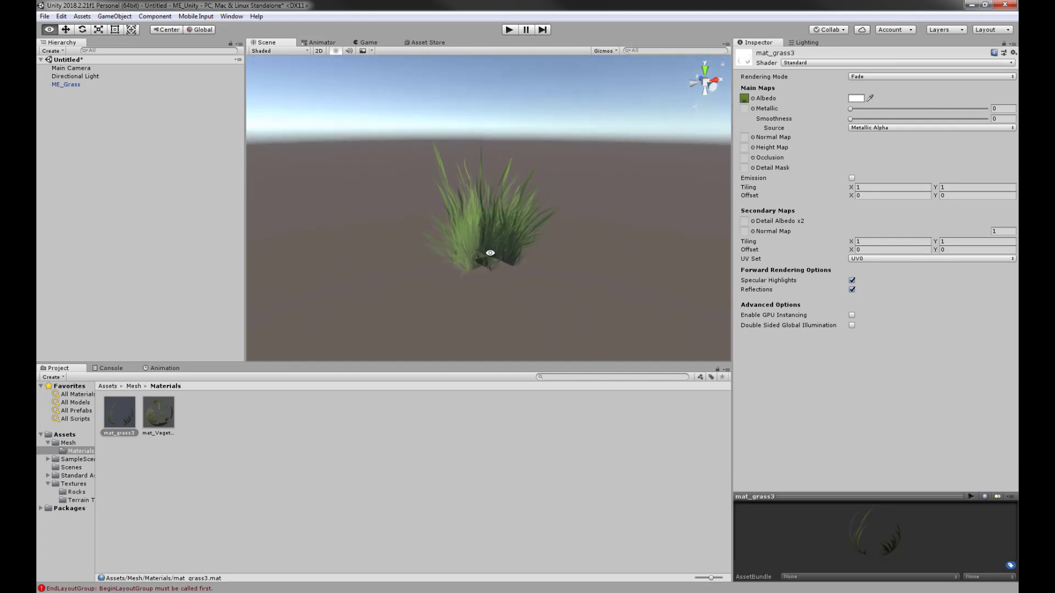
pyautogui.click(864, 76)
pyautogui.click(879, 96)
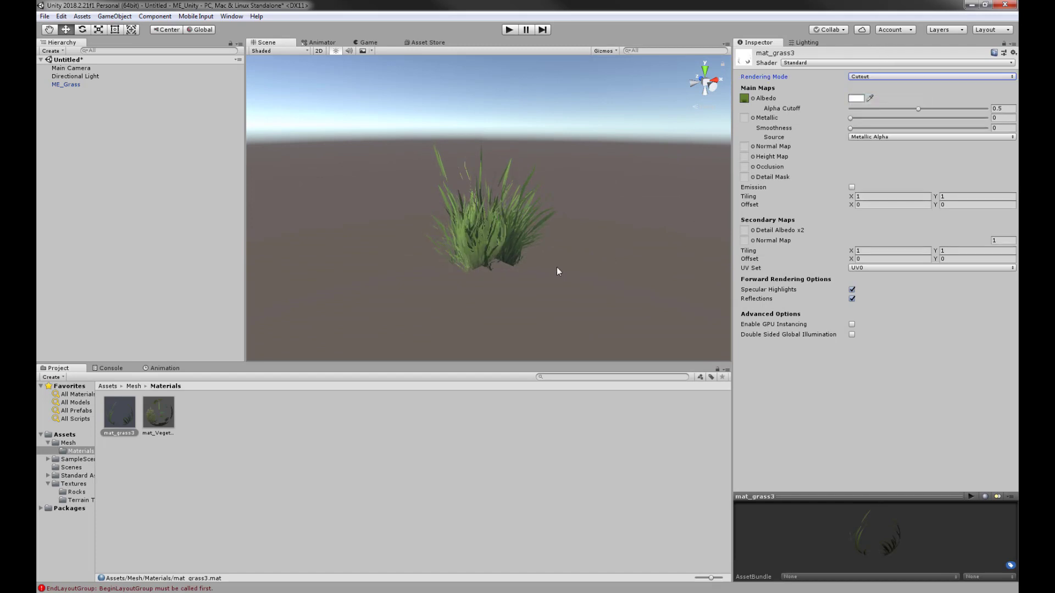
# Try an Alpha Cutoff of 0.631 on mat_grass3 while viewing the blades up close, and set it back to 0.5
pyautogui.scroll(10, 484, 229)
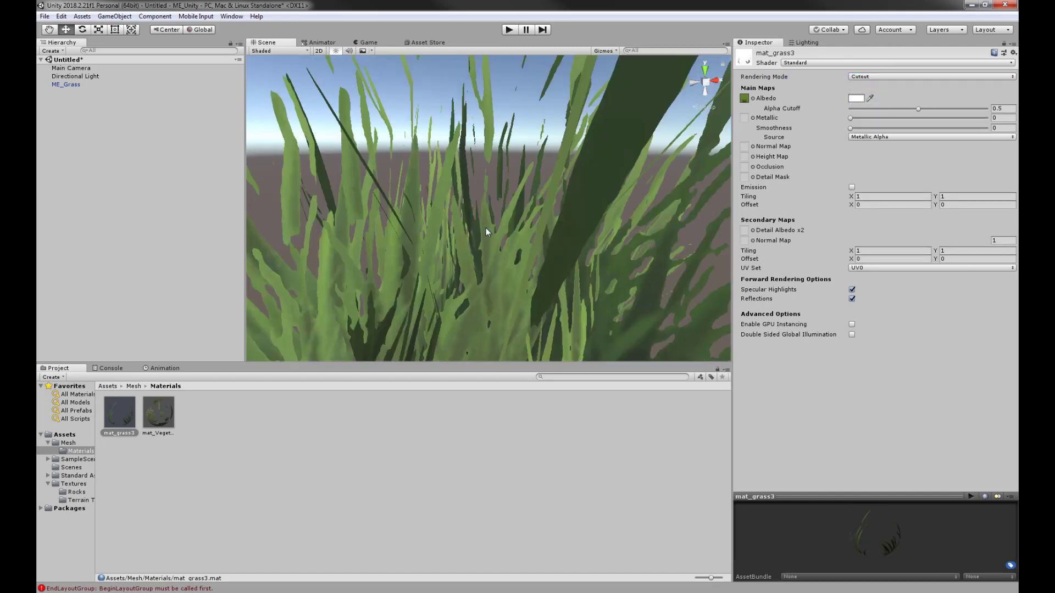
pyautogui.scroll(-6, 485, 228)
pyautogui.scroll(6, 473, 222)
pyautogui.moveTo(473, 222); pyautogui.dragTo(495, 245, button='middle')
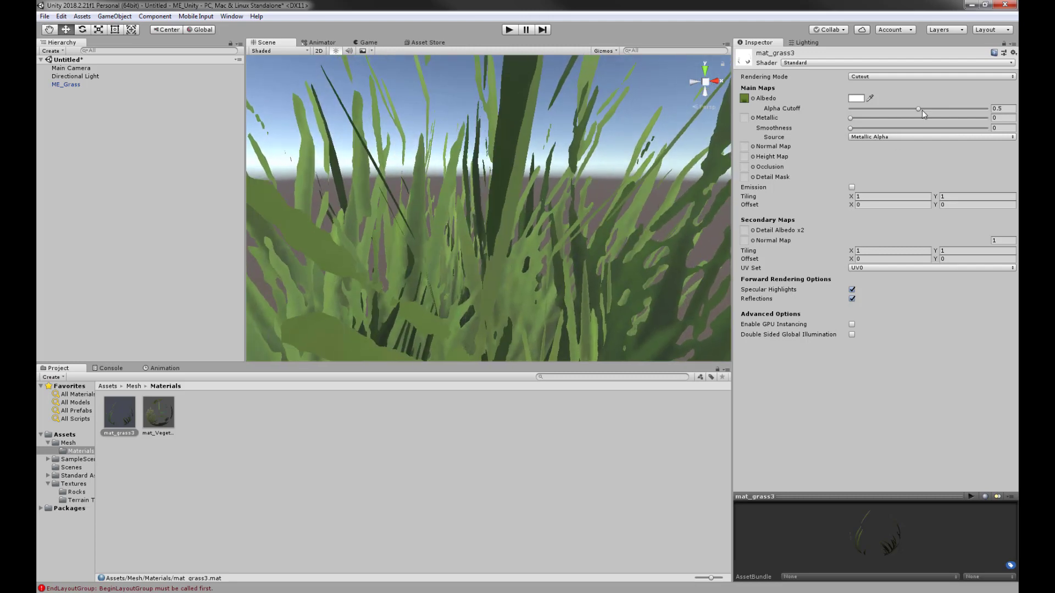
pyautogui.moveTo(919, 109); pyautogui.dragTo(937, 110)
pyautogui.click(940, 113)
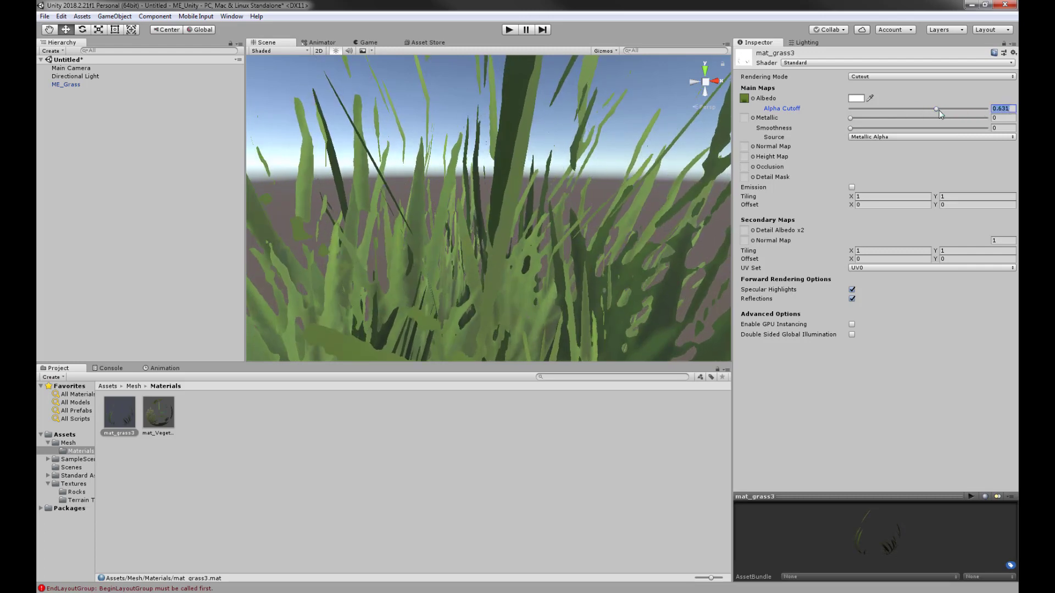
pyautogui.write('0.5')
pyautogui.press('Return')
# Examine how the cutout grass looks from a distance and up close, from several angles
pyautogui.scroll(-10, 530, 222)
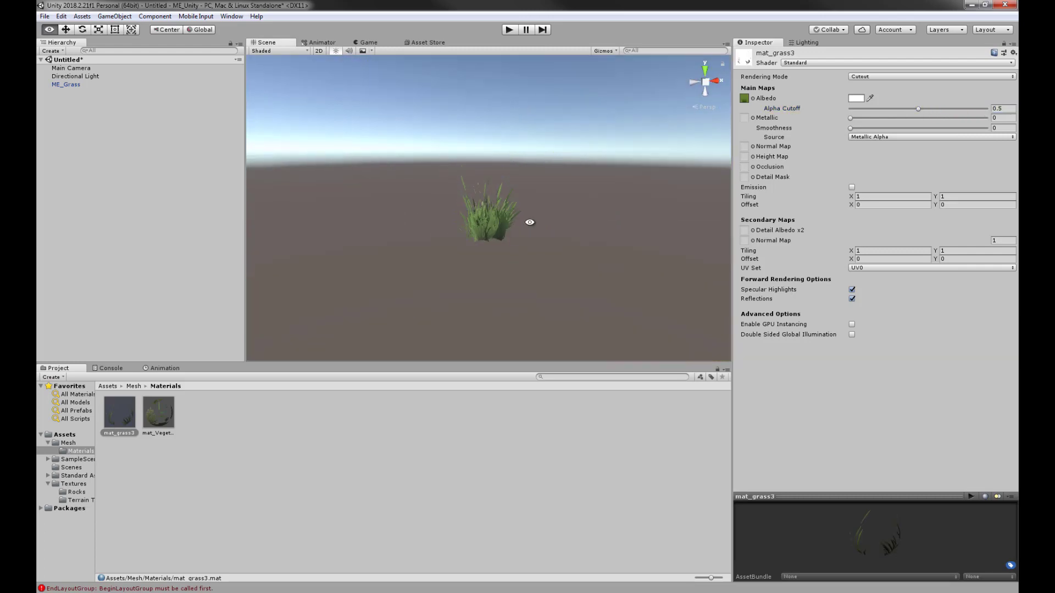
pyautogui.keyDown('alt'); pyautogui.moveTo(544, 229); pyautogui.dragTo(603, 288); pyautogui.keyUp('alt')
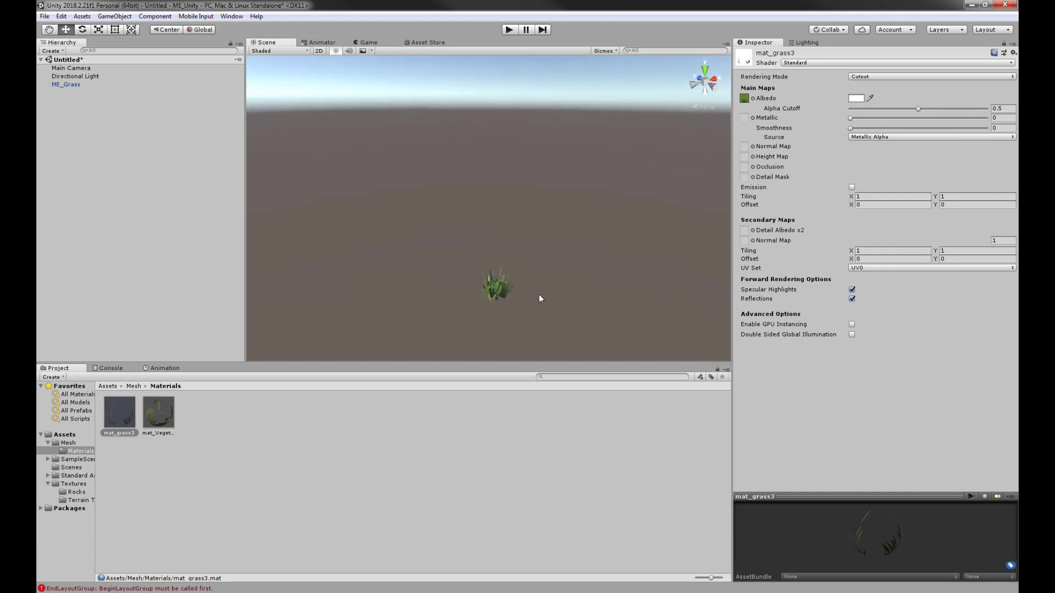
pyautogui.scroll(3, 540, 295)
pyautogui.moveTo(563, 285); pyautogui.dragTo(536, 220, button='middle')
pyautogui.click(512, 254)
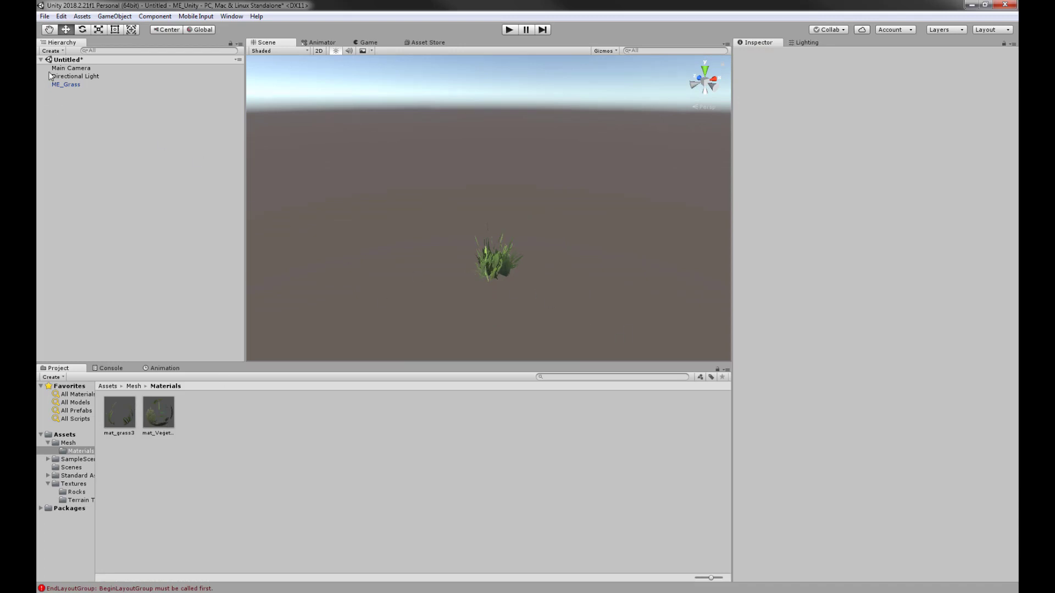
pyautogui.scroll(5, 505, 261)
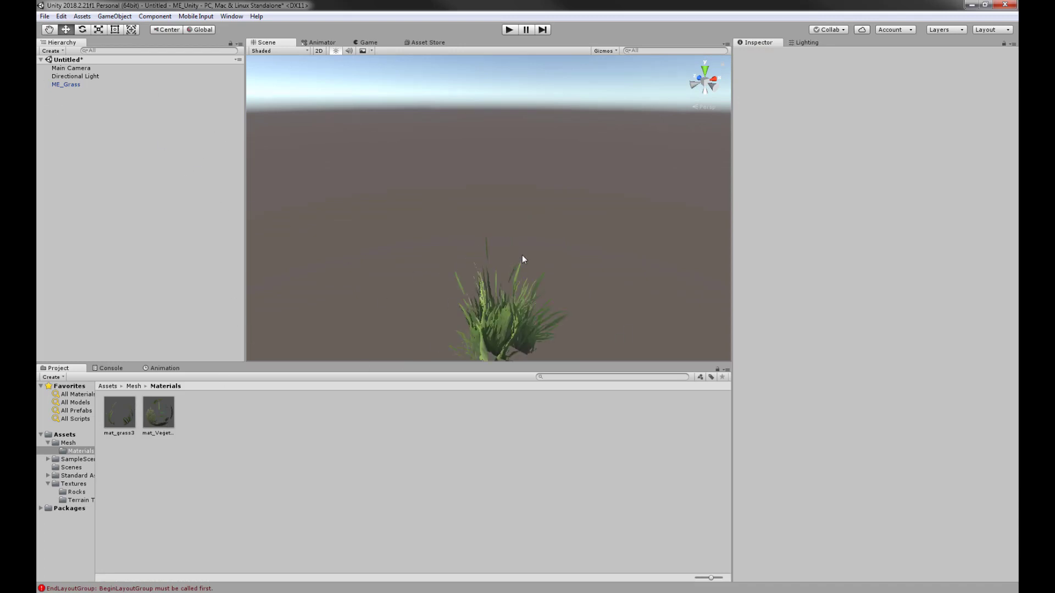
pyautogui.moveTo(522, 255); pyautogui.dragTo(499, 102, button='middle')
pyautogui.scroll(6, 483, 147)
pyautogui.moveTo(503, 147); pyautogui.dragTo(510, 262, button='middle')
pyautogui.scroll(-6, 507, 143)
pyautogui.click(473, 257)
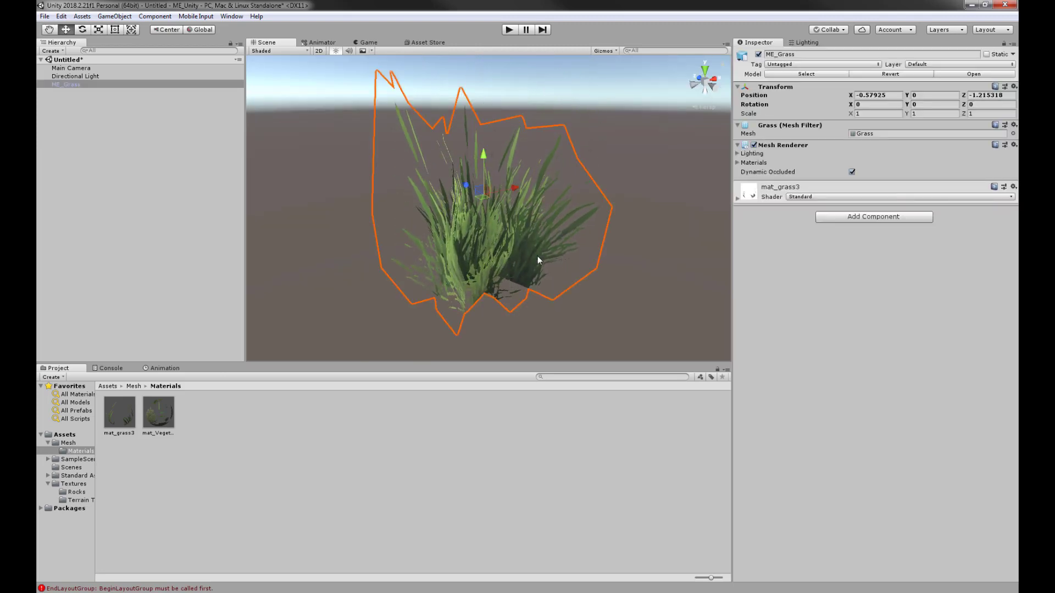
# Change the mat_grass3 material's shader to Nature/Tree Creator Leaves and check the grass in the scene
pyautogui.click(117, 422)
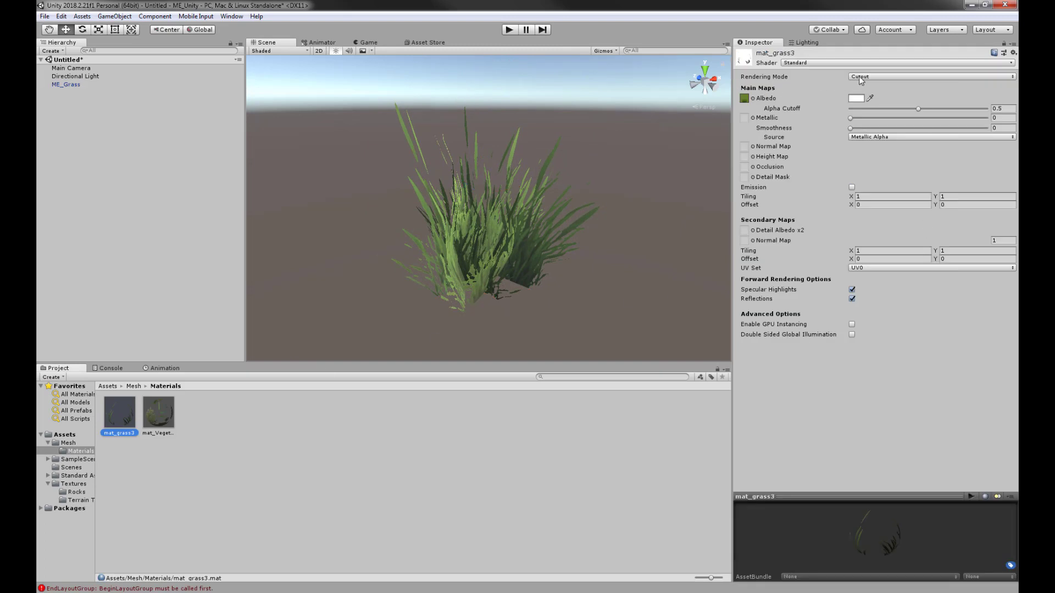
pyautogui.click(861, 79)
pyautogui.click(811, 62)
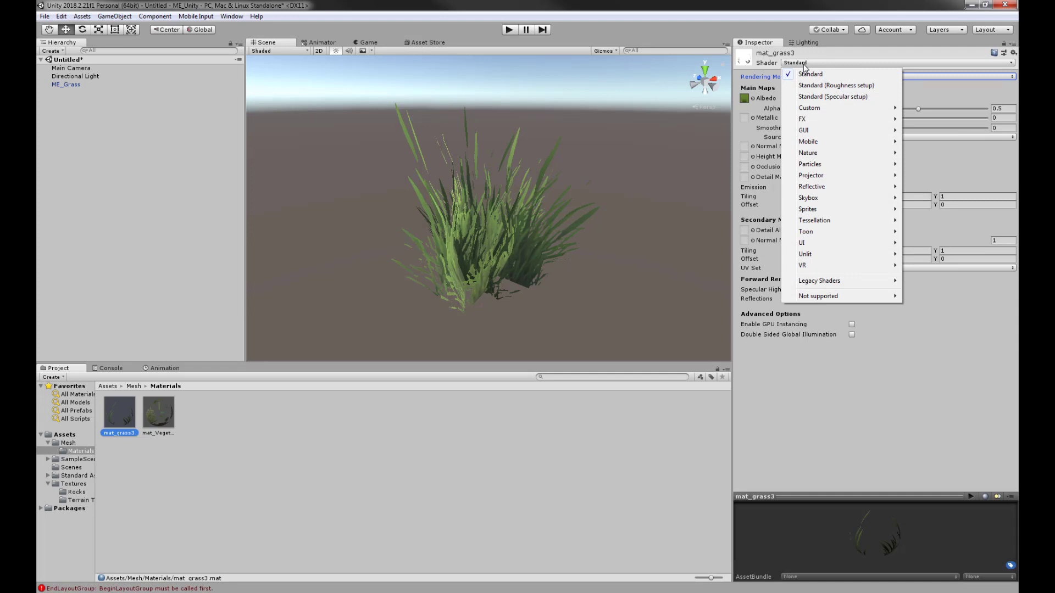
pyautogui.moveTo(828, 200)
pyautogui.moveTo(813, 157)
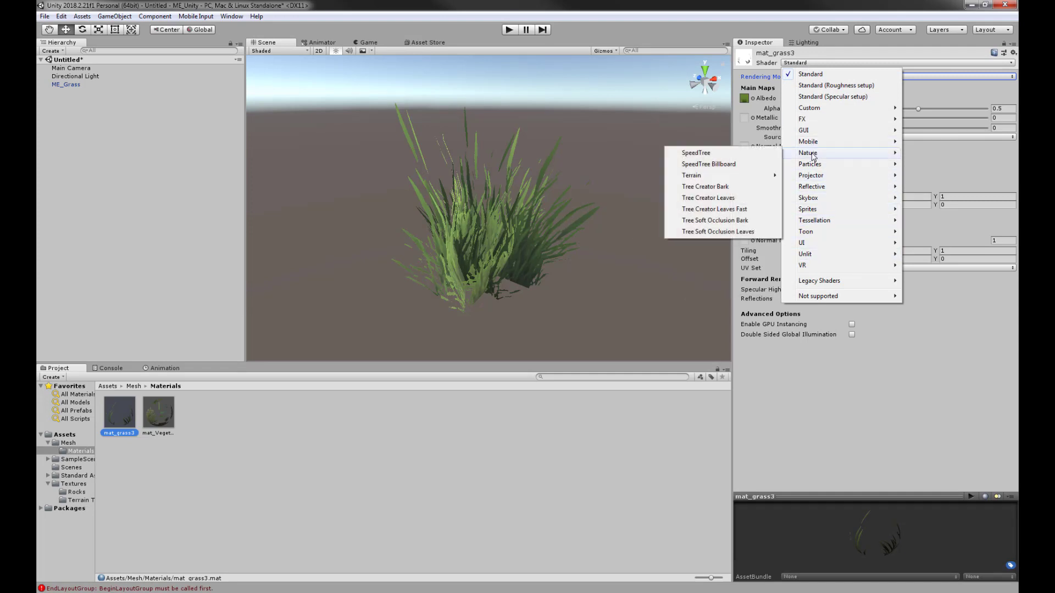
pyautogui.click(708, 199)
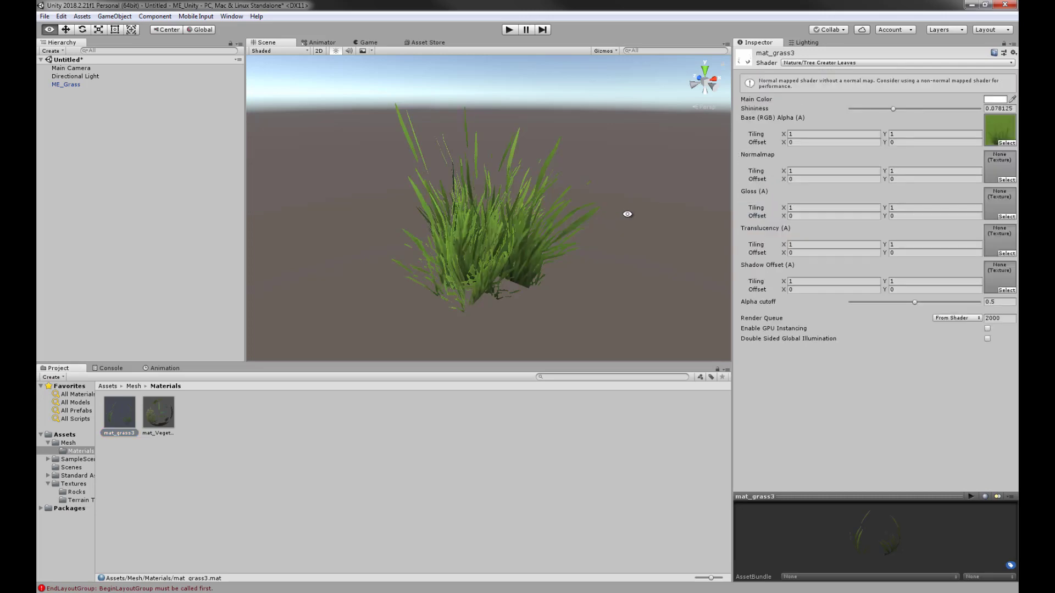
pyautogui.moveTo(626, 214)
pyautogui.keyDown('alt'); pyautogui.mouseDown()
pyautogui.moveTo(558, 218)
pyautogui.moveTo(437, 189)
pyautogui.moveTo(480, 137)
pyautogui.moveTo(635, 194)
pyautogui.moveTo(627, 196)
pyautogui.mouseUp(); pyautogui.keyUp('alt')
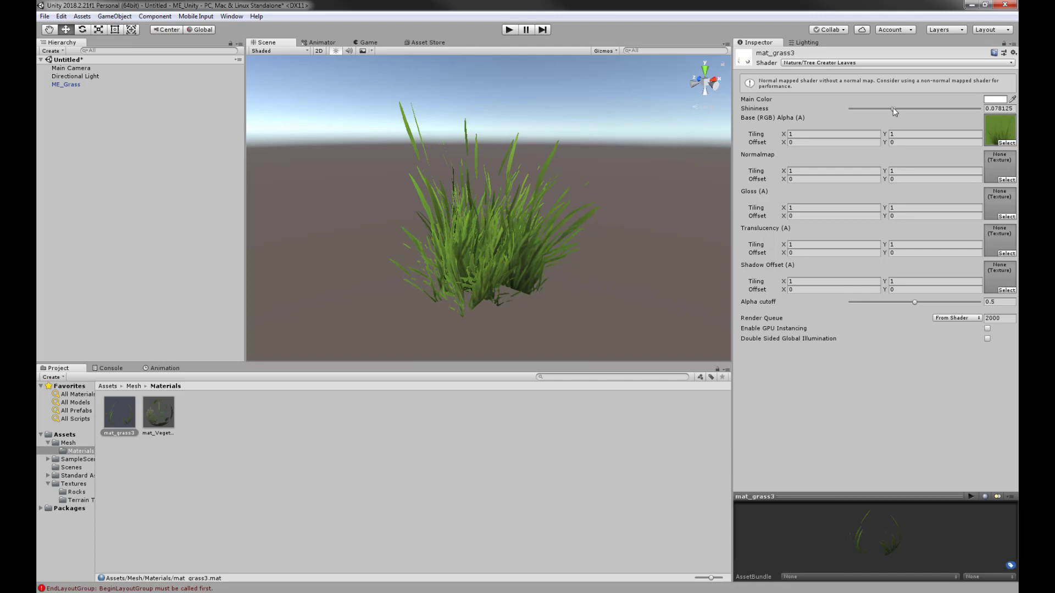
# Lower the Shininess of mat_grass3 to 0.01 and view the grass from a distance on several sides
pyautogui.moveTo(892, 108); pyautogui.dragTo(841, 108)
pyautogui.keyDown('alt'); pyautogui.moveTo(571, 312); pyautogui.dragTo(509, 278); pyautogui.keyUp('alt')
pyautogui.scroll(-10, 533, 251)
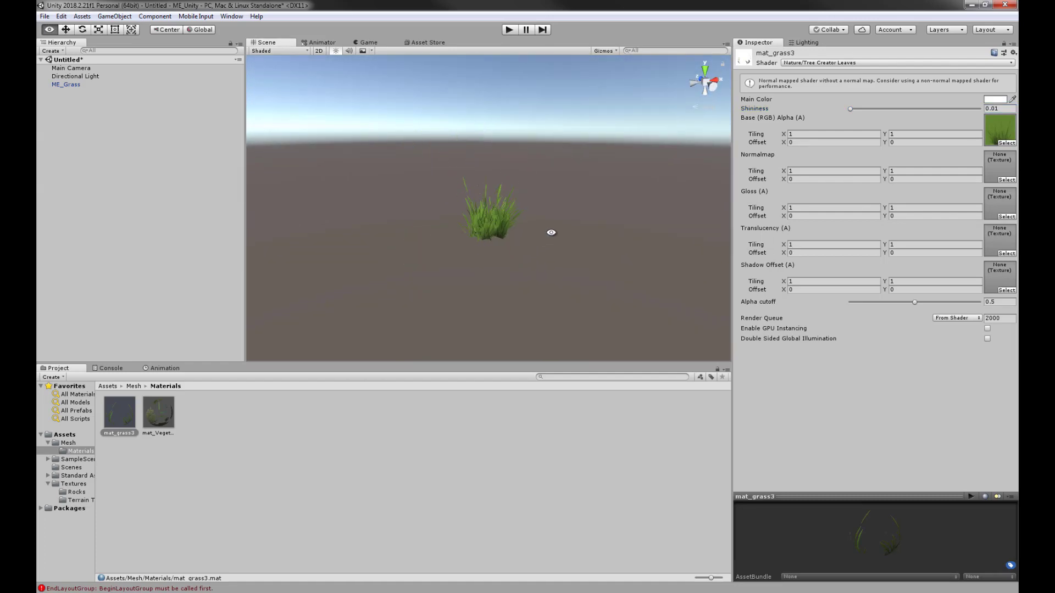
pyautogui.keyDown('alt'); pyautogui.moveTo(552, 233); pyautogui.dragTo(546, 289, button='middle'); pyautogui.keyUp('alt')
pyautogui.keyDown('alt'); pyautogui.moveTo(546, 289); pyautogui.dragTo(466, 244); pyautogui.keyUp('alt')
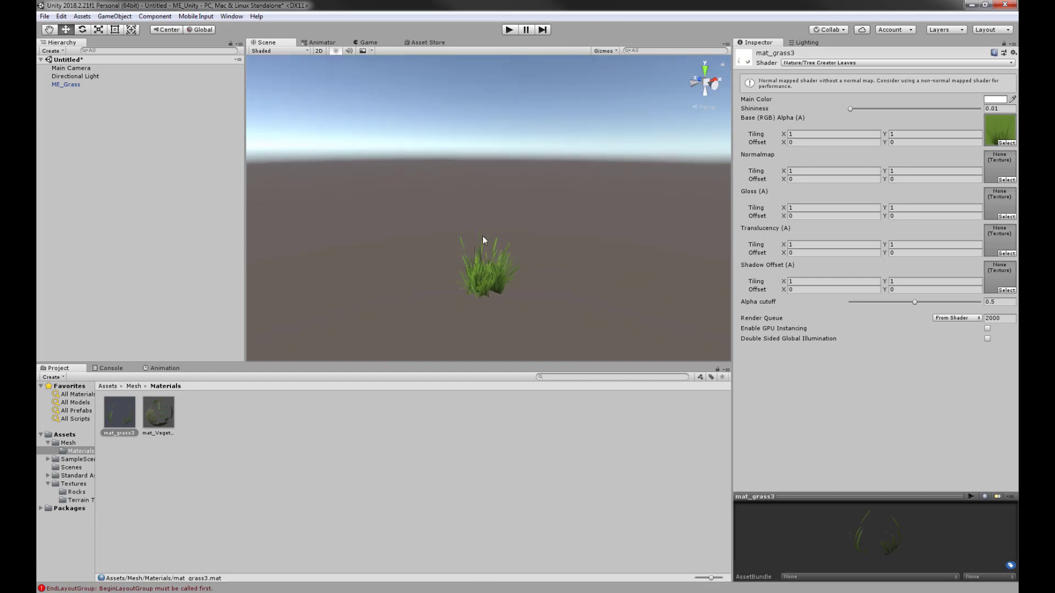
pyautogui.keyDown('alt'); pyautogui.moveTo(541, 277); pyautogui.dragTo(631, 238); pyautogui.keyUp('alt')
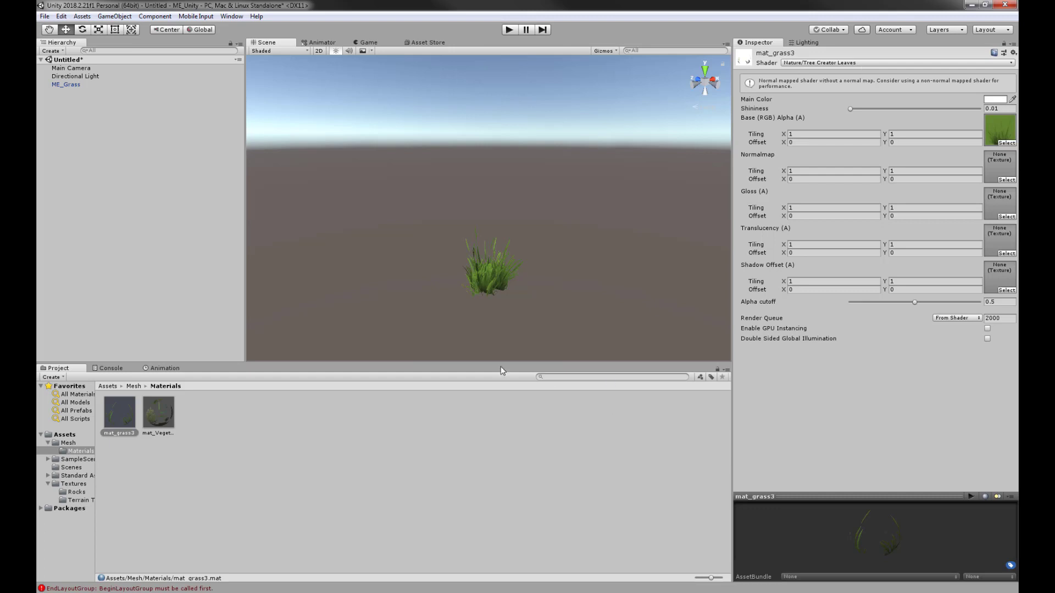
pyautogui.click(332, 455)
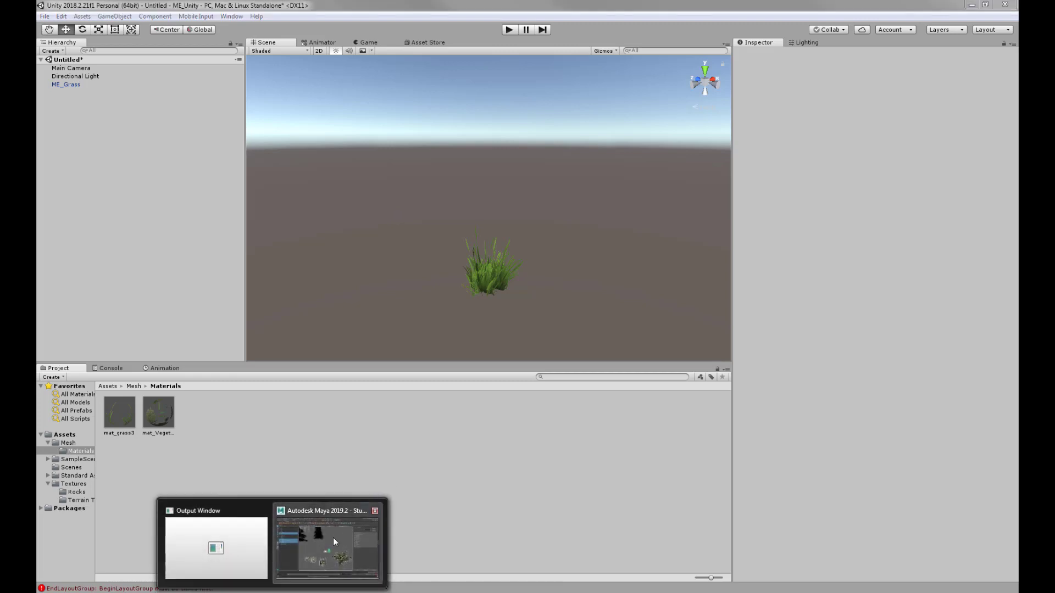
# Switch to Maya and select only the two pine trees, PineA and PineB
pyautogui.click(333, 537)
pyautogui.keyDown('alt'); pyautogui.moveTo(570, 288); pyautogui.dragTo(480, 287); pyautogui.keyUp('alt')
pyautogui.keyDown('alt'); pyautogui.moveTo(602, 248); pyautogui.dragTo(460, 321, button='middle'); pyautogui.keyUp('alt')
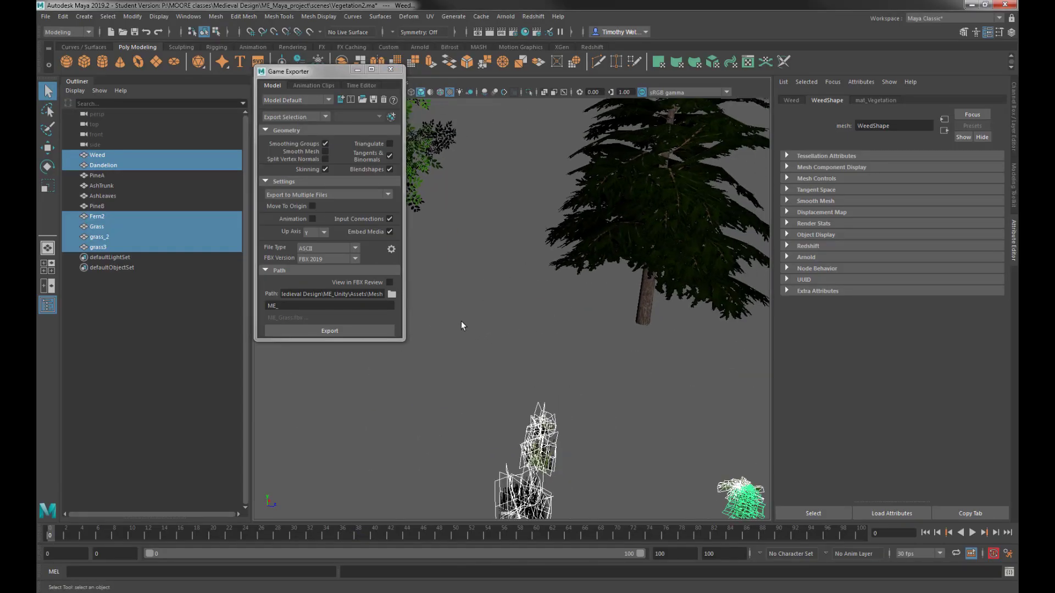
pyautogui.keyDown('alt'); pyautogui.moveTo(463, 277); pyautogui.dragTo(552, 293); pyautogui.keyUp('alt')
pyautogui.moveTo(698, 200); pyautogui.dragTo(482, 275)
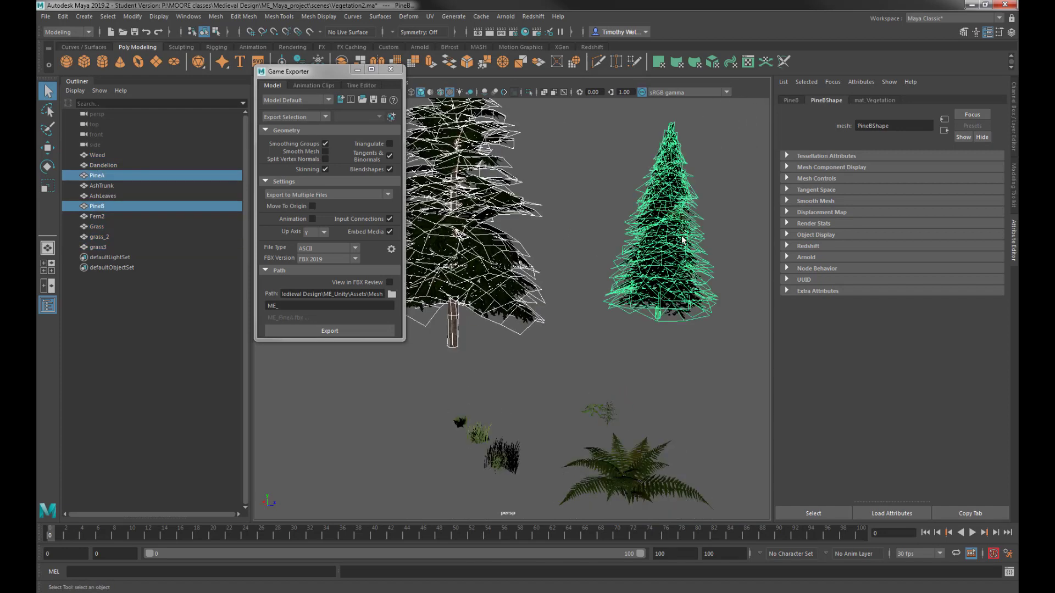
pyautogui.click(654, 255)
pyautogui.click(597, 354)
pyautogui.click(664, 312)
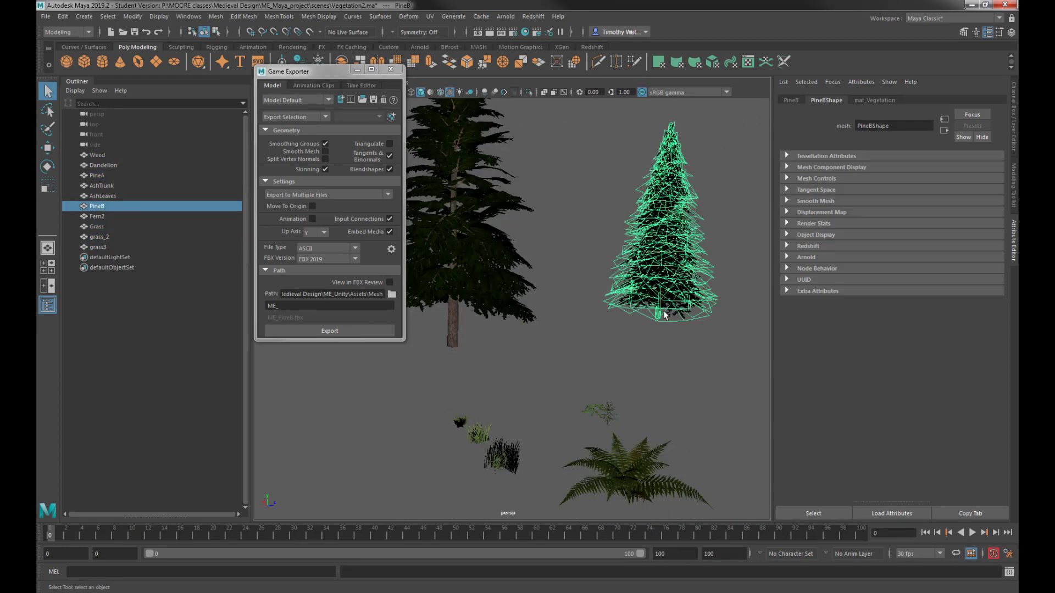
pyautogui.click(456, 277)
pyautogui.moveTo(704, 336); pyautogui.dragTo(437, 223)
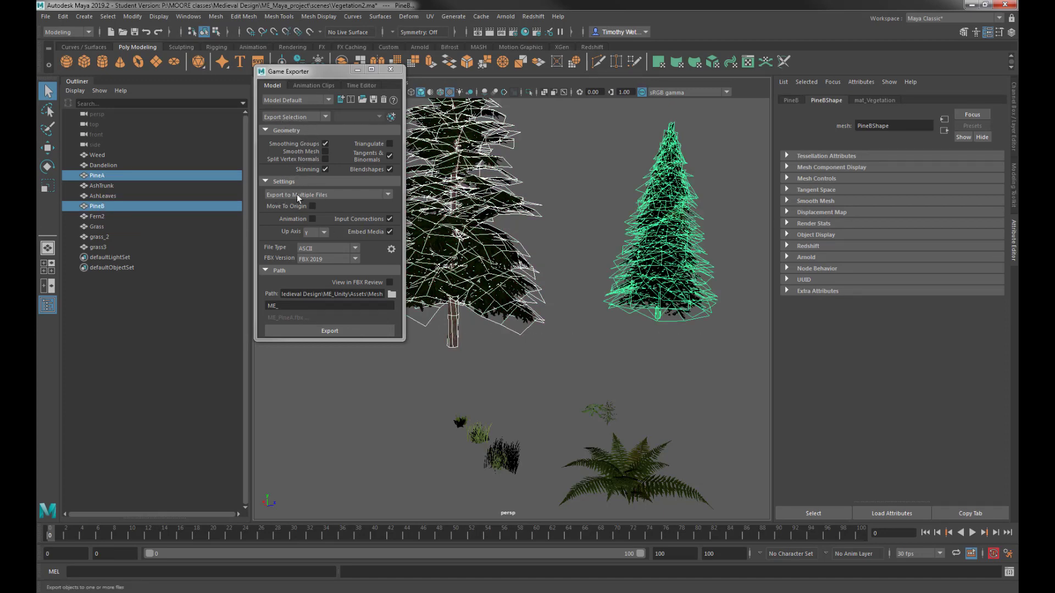
# Export the selected pines with the Game Exporter as multiple FBX files with the ME_ prefix into Unity's Assets/Mesh folder
pyautogui.doubleClick(281, 307)
pyautogui.click(324, 331)
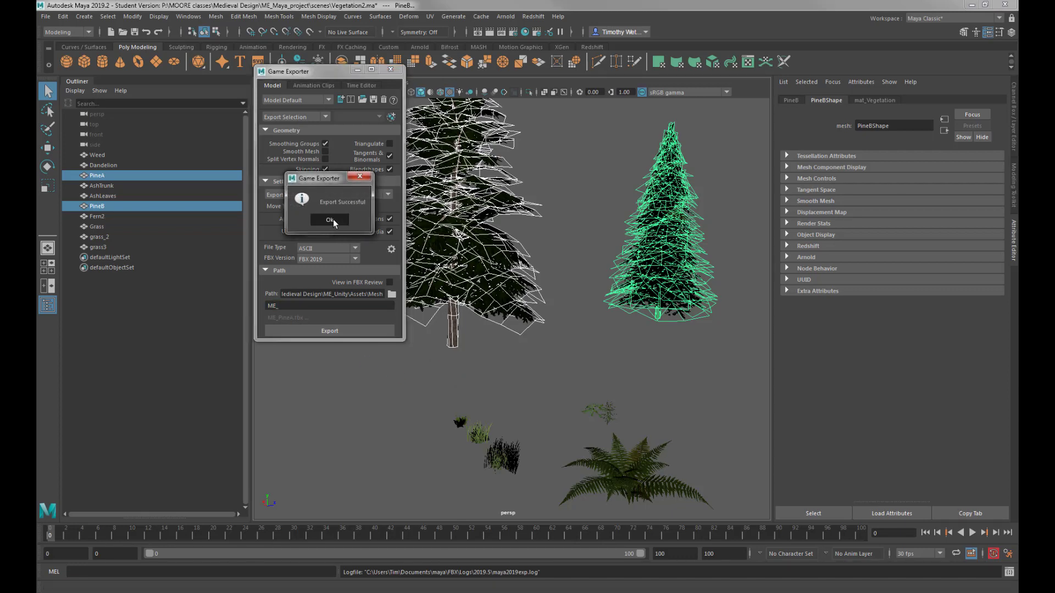
pyautogui.click(330, 219)
# Switch back to Unity and place the ME_PineA and ME_PineB models in the scene on either side of the grass
pyautogui.hotkey('alt', 'Tab')
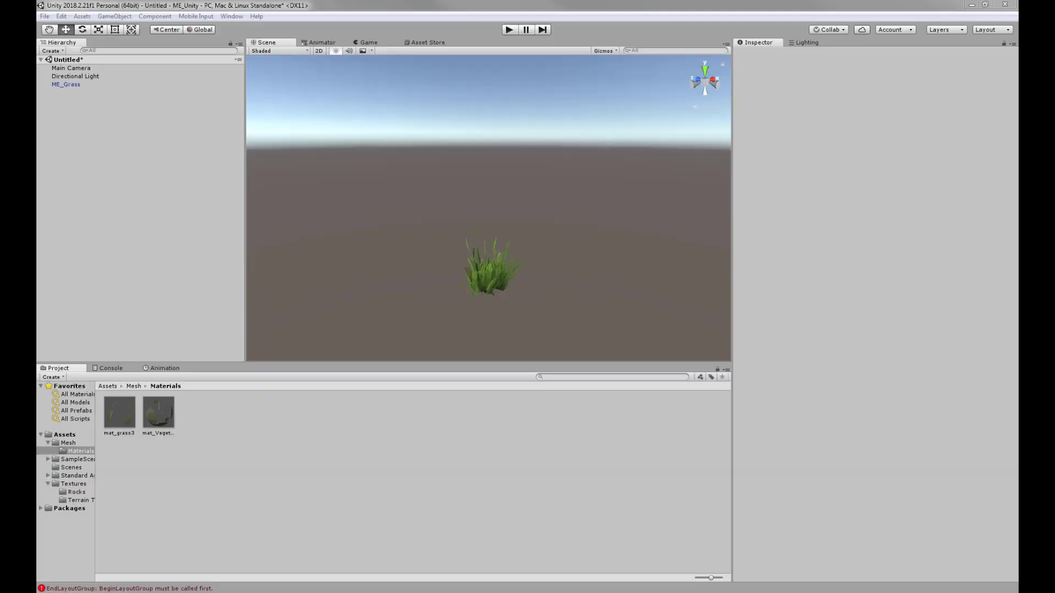
pyautogui.click(67, 444)
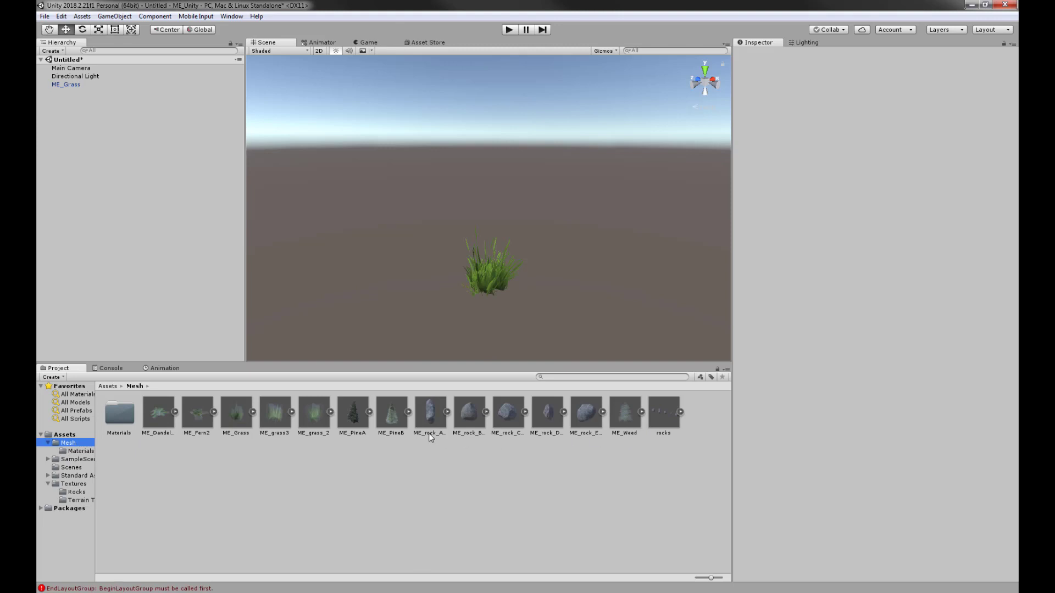
pyautogui.click(367, 426)
pyautogui.moveTo(358, 406); pyautogui.dragTo(410, 285)
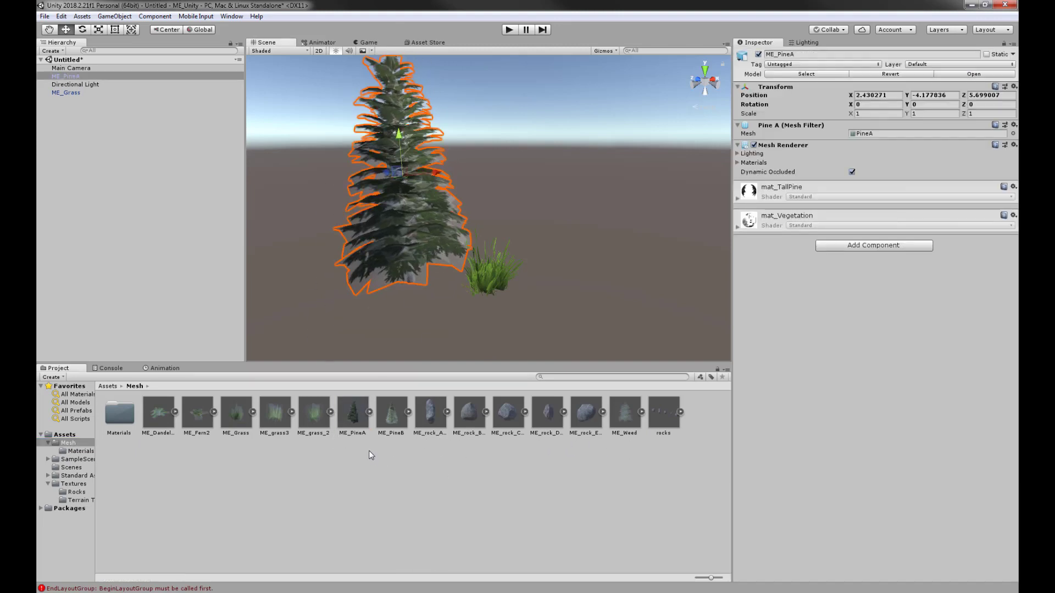
pyautogui.moveTo(391, 413); pyautogui.dragTo(578, 287)
pyautogui.scroll(-3, 557, 264)
pyautogui.click(487, 253)
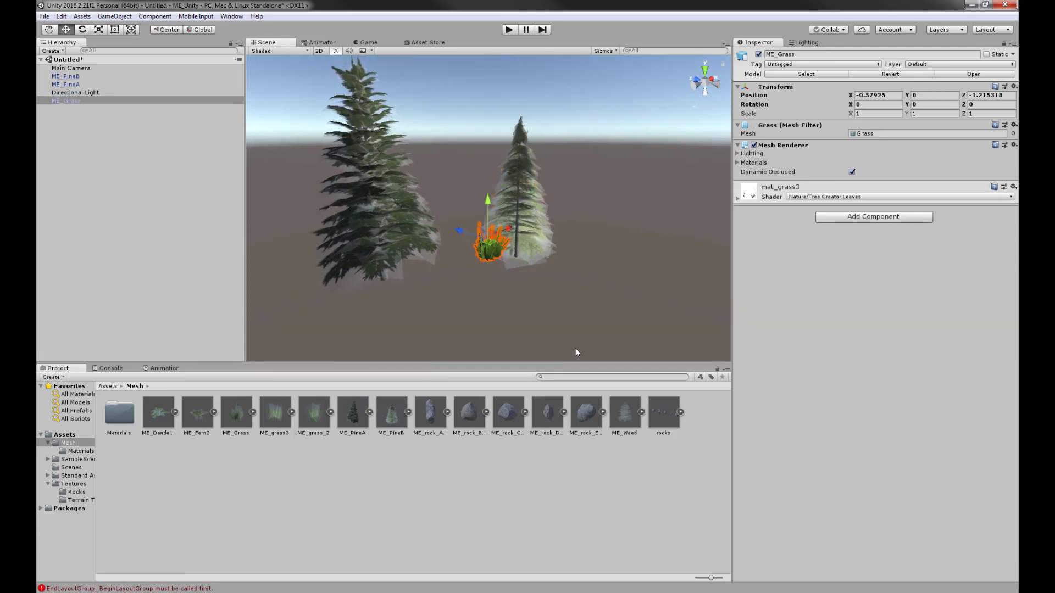
# Delete the grass model from the scene and extract the materials of the ME_PineA model into the Mesh/Materials folder
pyautogui.press('Delete')
pyautogui.moveTo(487, 273)
pyautogui.keyDown('alt'); pyautogui.mouseDown()
pyautogui.moveTo(570, 297)
pyautogui.moveTo(467, 272)
pyautogui.moveTo(495, 277)
pyautogui.mouseUp(); pyautogui.keyUp('alt')
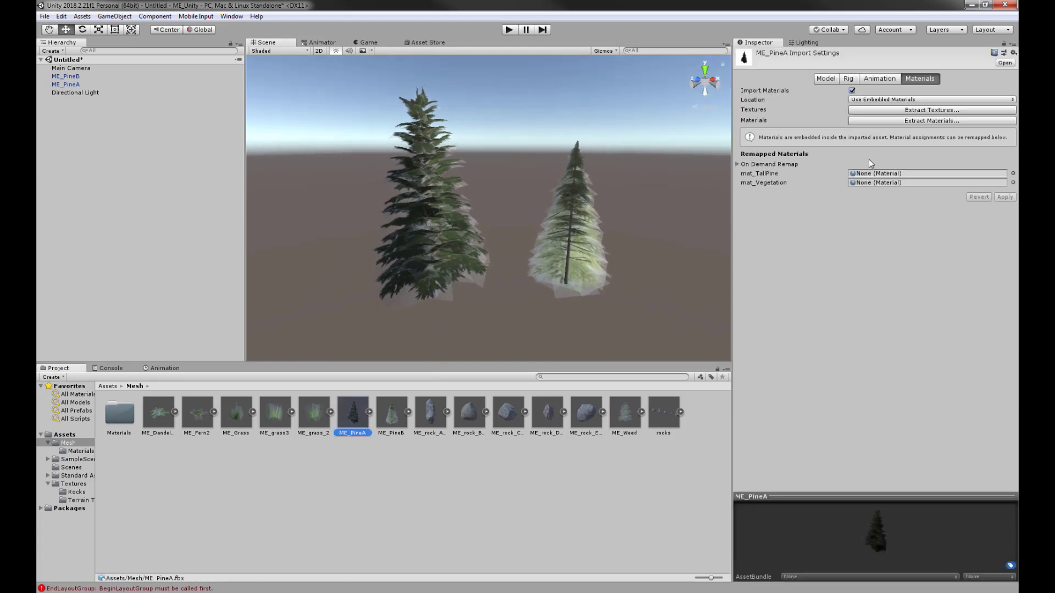
pyautogui.click(908, 120)
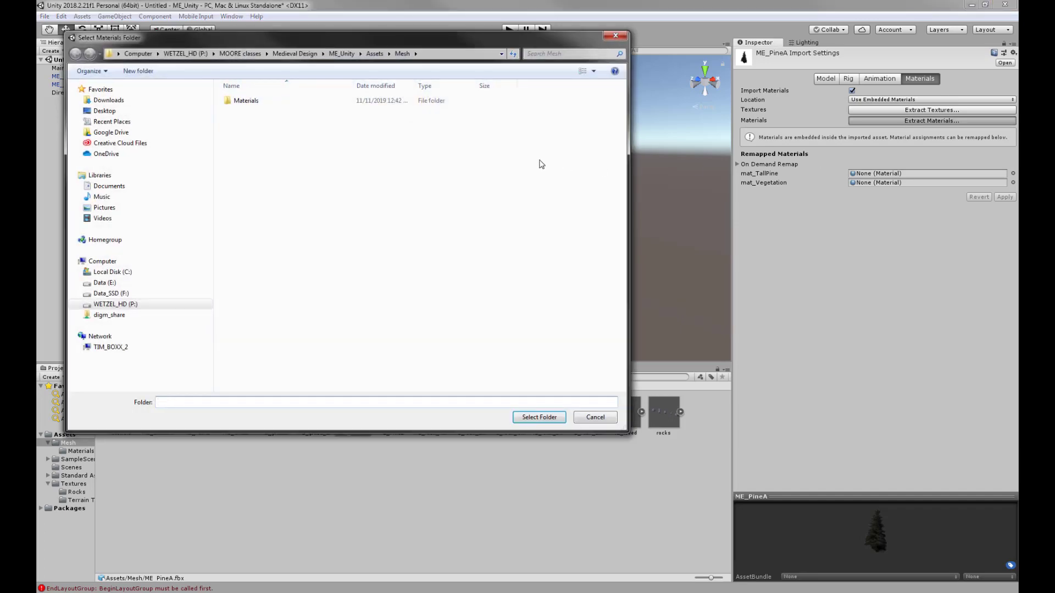
pyautogui.doubleClick(258, 104)
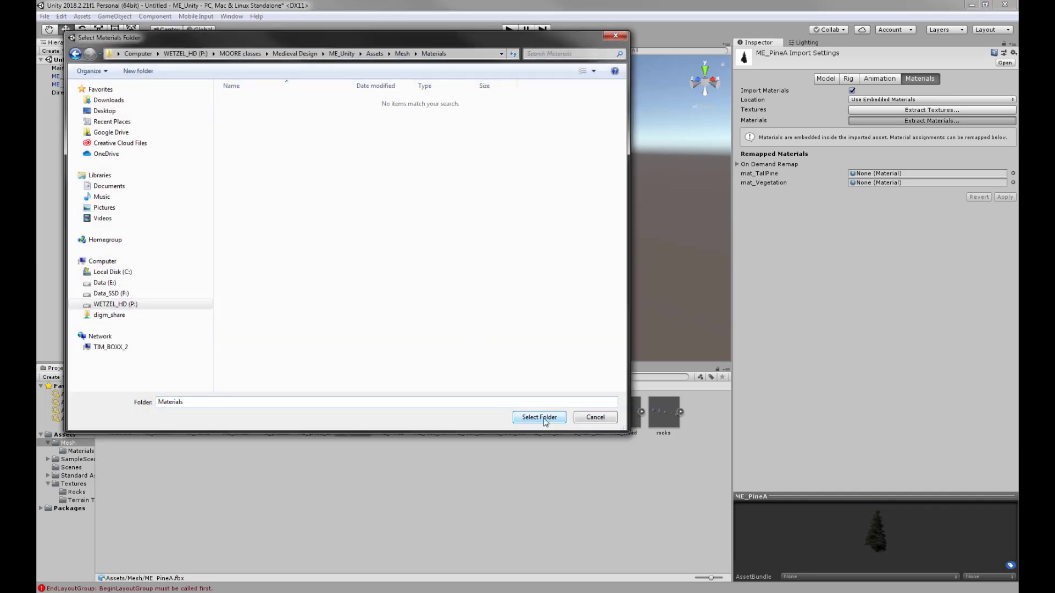
pyautogui.click(540, 418)
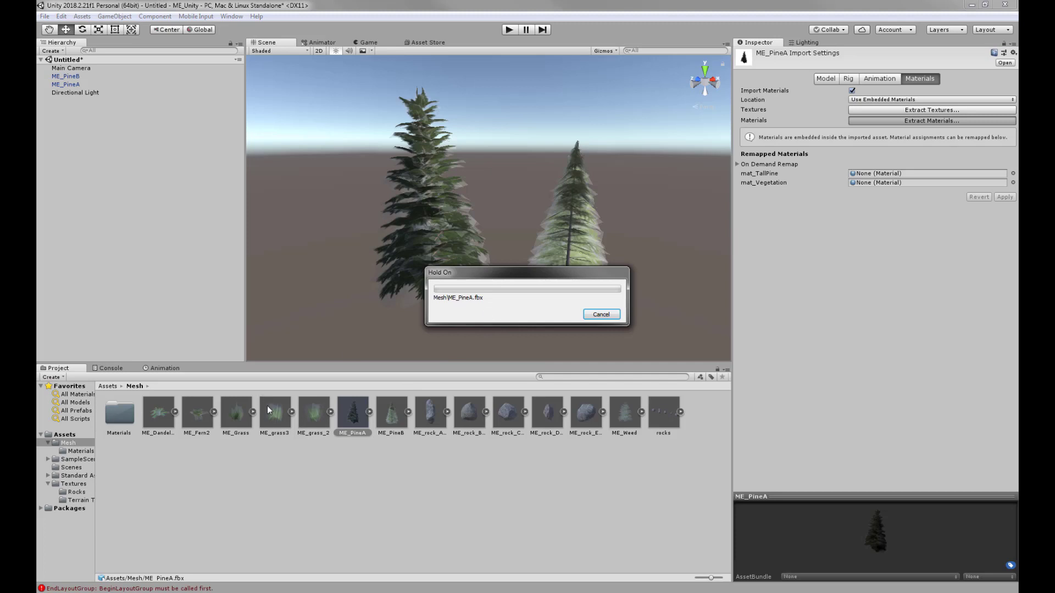
# Set the Rendering Mode of the extracted mat_TallPine material to Cutout
pyautogui.doubleClick(118, 414)
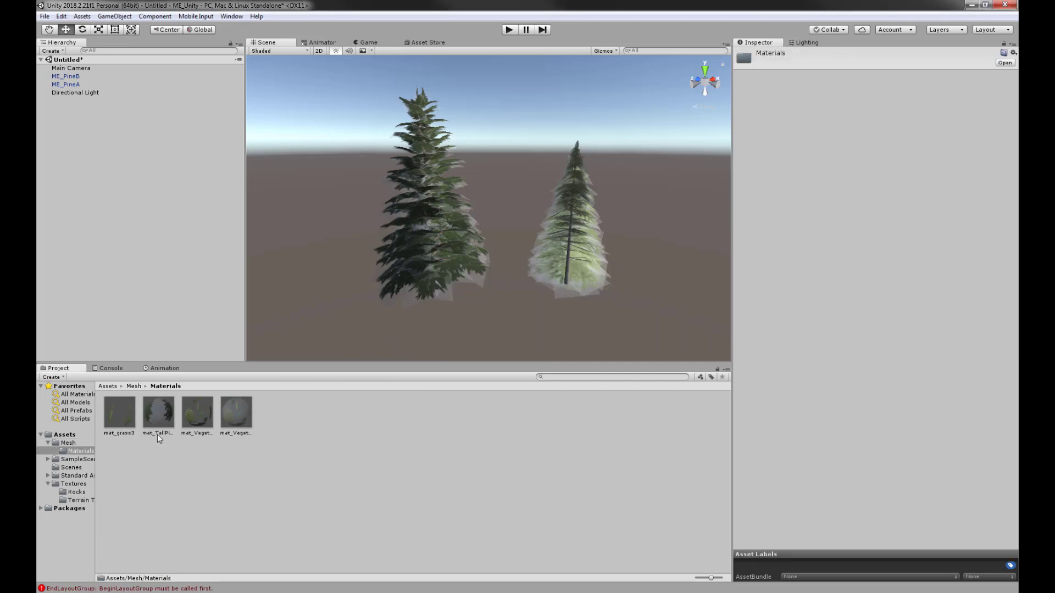
pyautogui.click(158, 418)
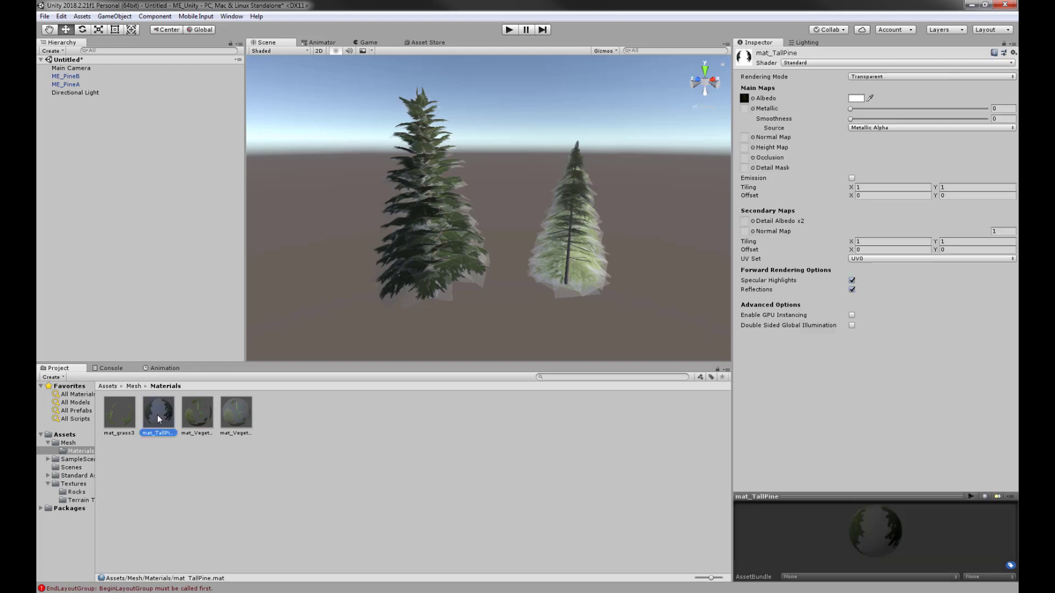
pyautogui.moveTo(483, 216); pyautogui.dragTo(427, 242, button='right')
pyautogui.click(866, 77)
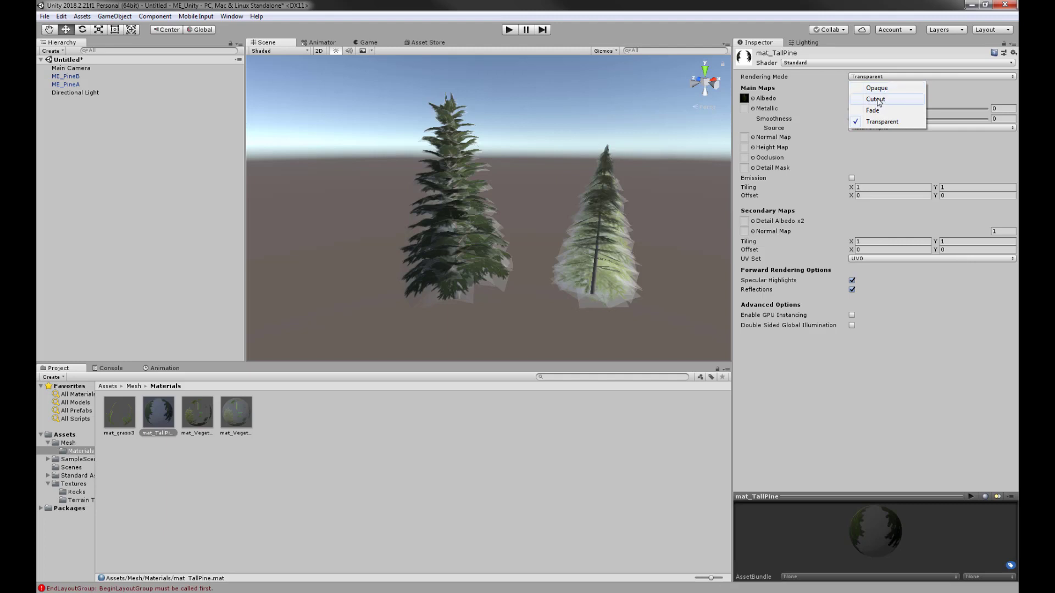
pyautogui.click(878, 102)
# Select ME_PineA in the scene and examine the cutout edges of its branches up close
pyautogui.moveTo(464, 277); pyautogui.dragTo(351, 272, button='right')
pyautogui.click(361, 272)
pyautogui.press('f')
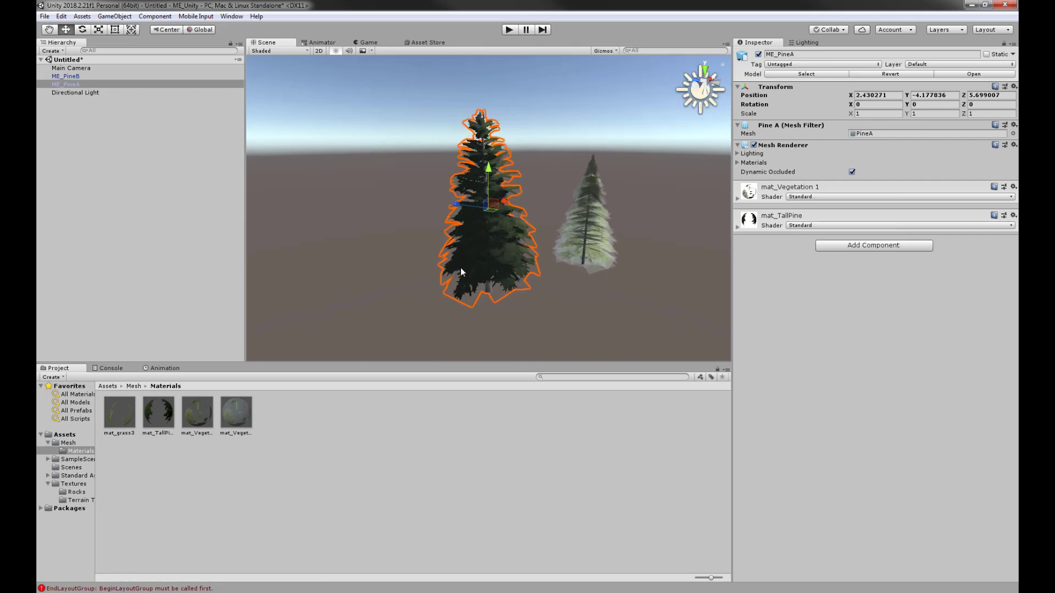
pyautogui.scroll(6, 530, 276)
pyautogui.moveTo(540, 273); pyautogui.dragTo(523, 187, button='right')
pyautogui.moveTo(523, 187); pyautogui.dragTo(532, 201, button='middle')
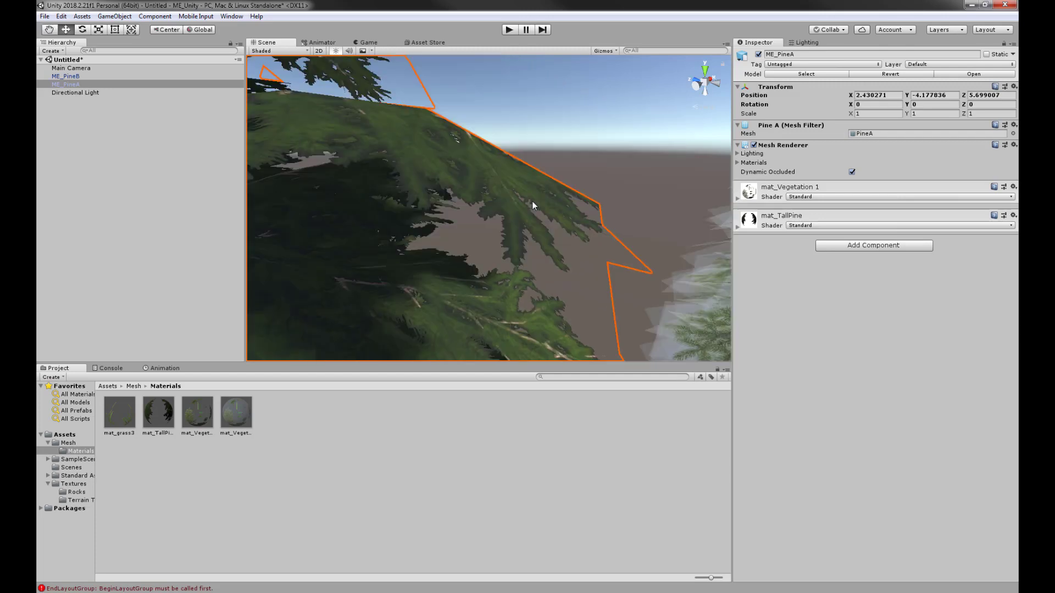
pyautogui.moveTo(607, 215); pyautogui.dragTo(590, 228, button='middle')
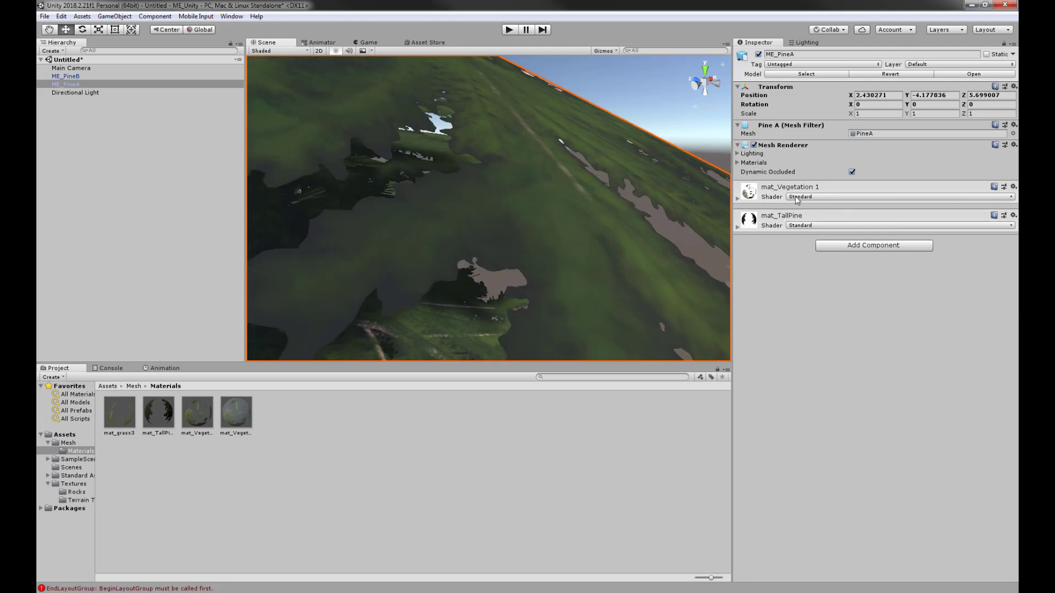
# Set the Rendering Mode of ME_PineA's mat_Vegetation 1 material to Opaque, after trying Cutout, and view the trunk and branches
pyautogui.click(738, 198)
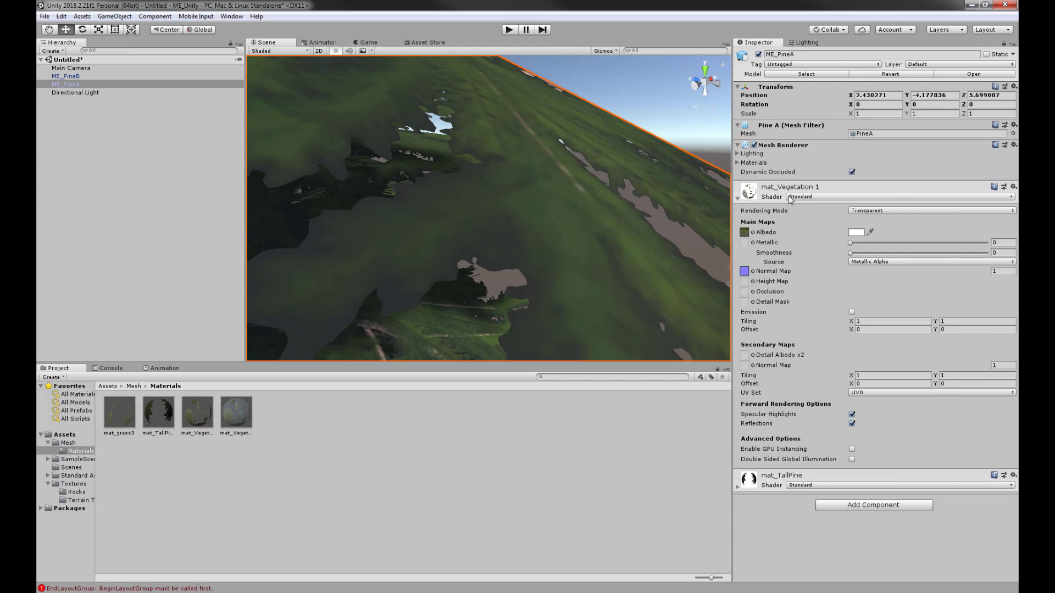
pyautogui.click(872, 211)
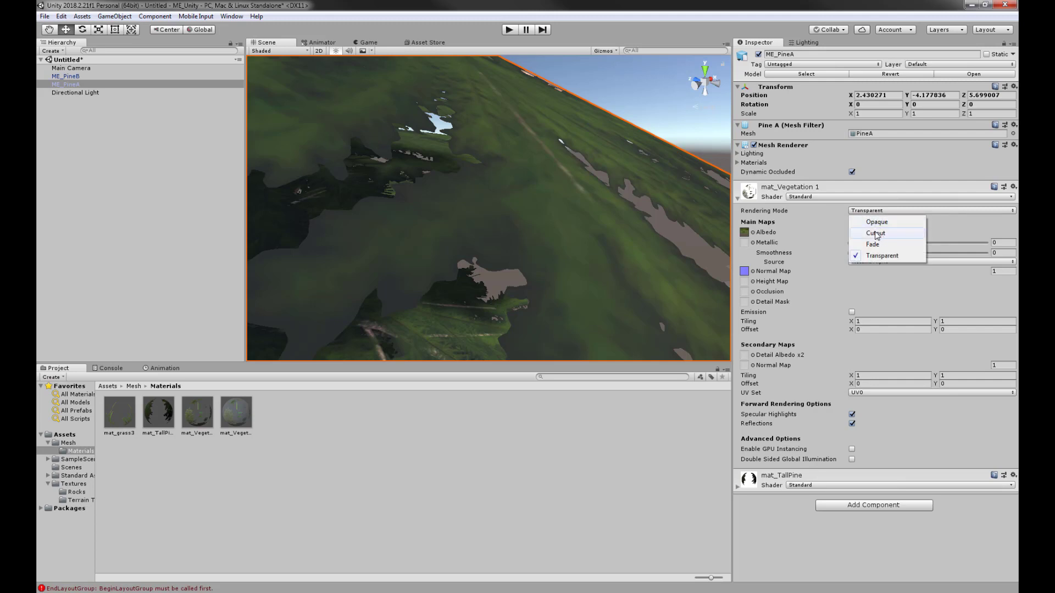
pyautogui.click(876, 235)
pyautogui.click(874, 212)
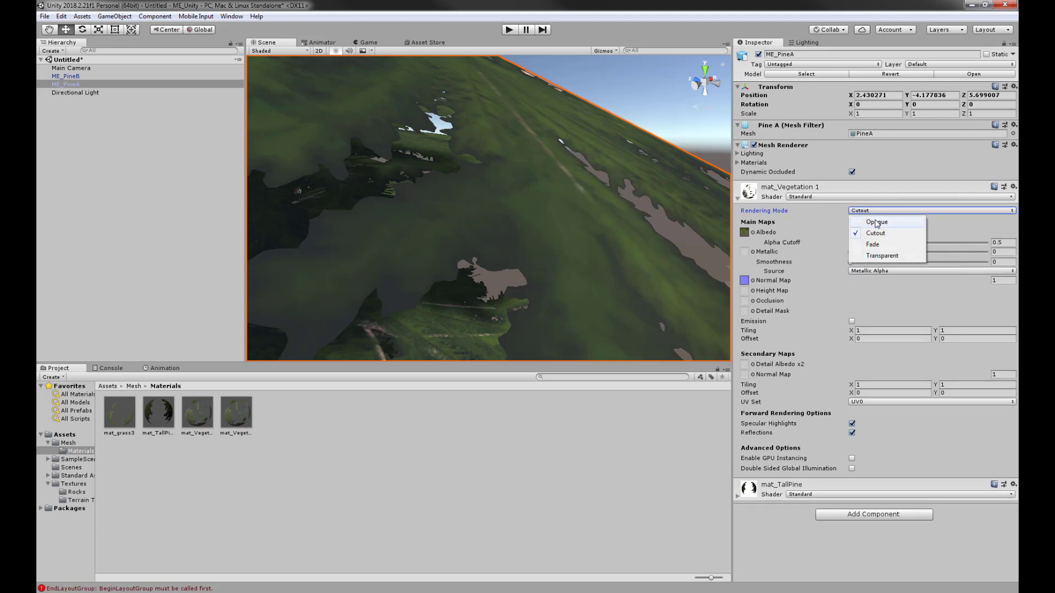
pyautogui.click(872, 222)
pyautogui.keyDown('alt'); pyautogui.moveTo(523, 228); pyautogui.dragTo(395, 352); pyautogui.keyUp('alt')
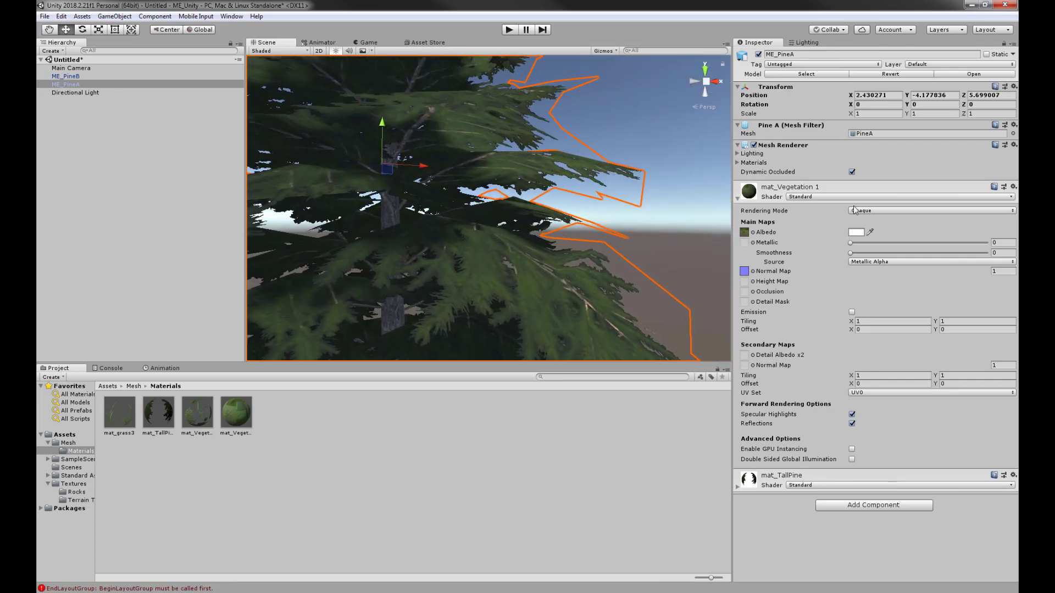
pyautogui.keyDown('alt'); pyautogui.moveTo(603, 254); pyautogui.dragTo(627, 230); pyautogui.keyUp('alt')
pyautogui.scroll(-3, 583, 238)
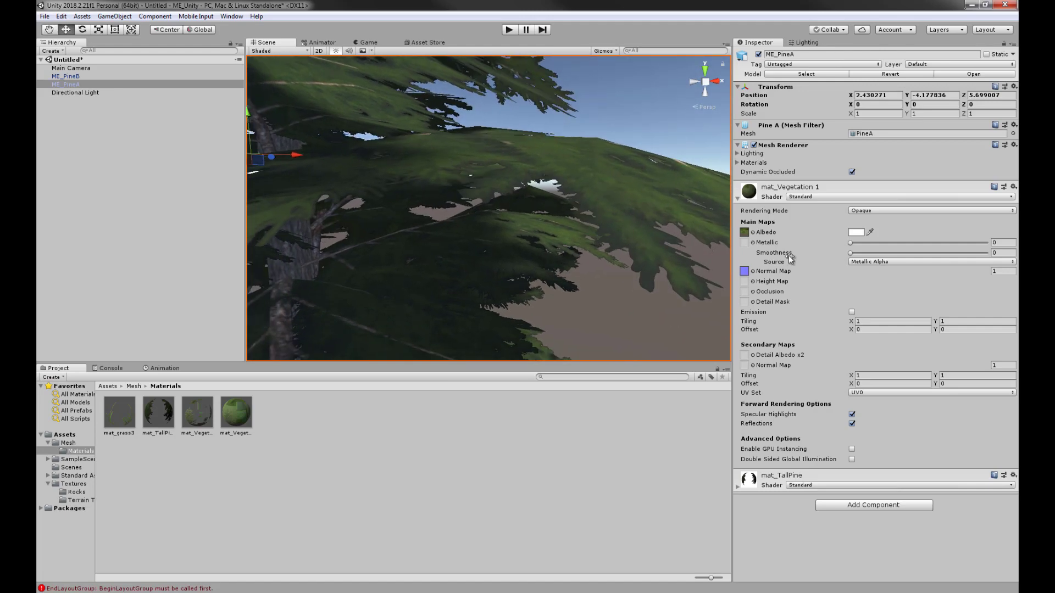
# Try the Fade and Transparent rendering modes on ME_PineA's mat_TallPine material and return it to Cutout
pyautogui.click(742, 490)
pyautogui.scroll(-5, 833, 408)
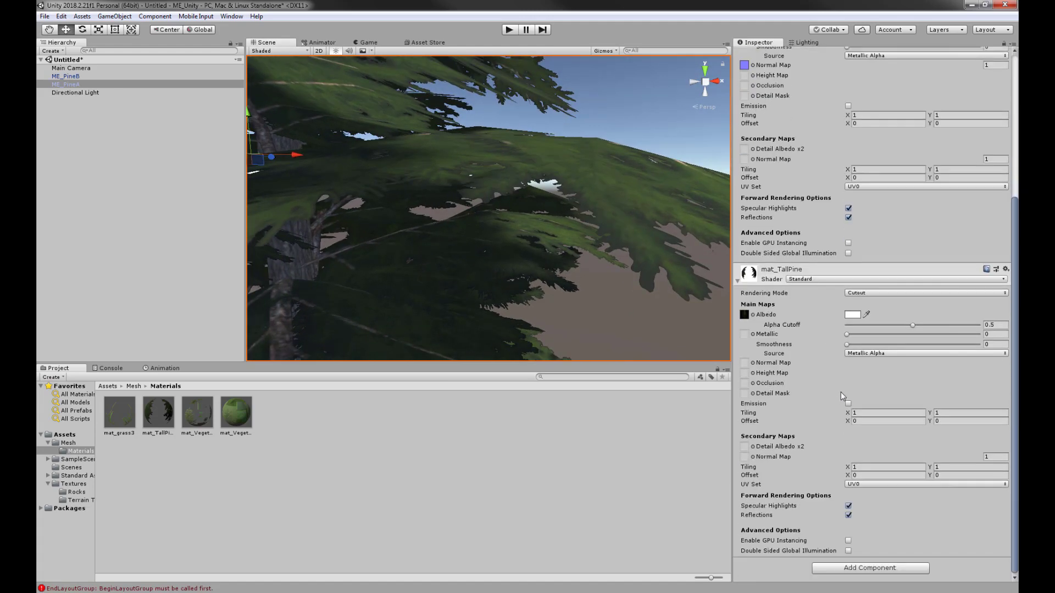
pyautogui.keyDown('alt'); pyautogui.moveTo(621, 259); pyautogui.dragTo(565, 242); pyautogui.keyUp('alt')
pyautogui.click(860, 295)
pyautogui.click(873, 325)
pyautogui.scroll(-3, 527, 244)
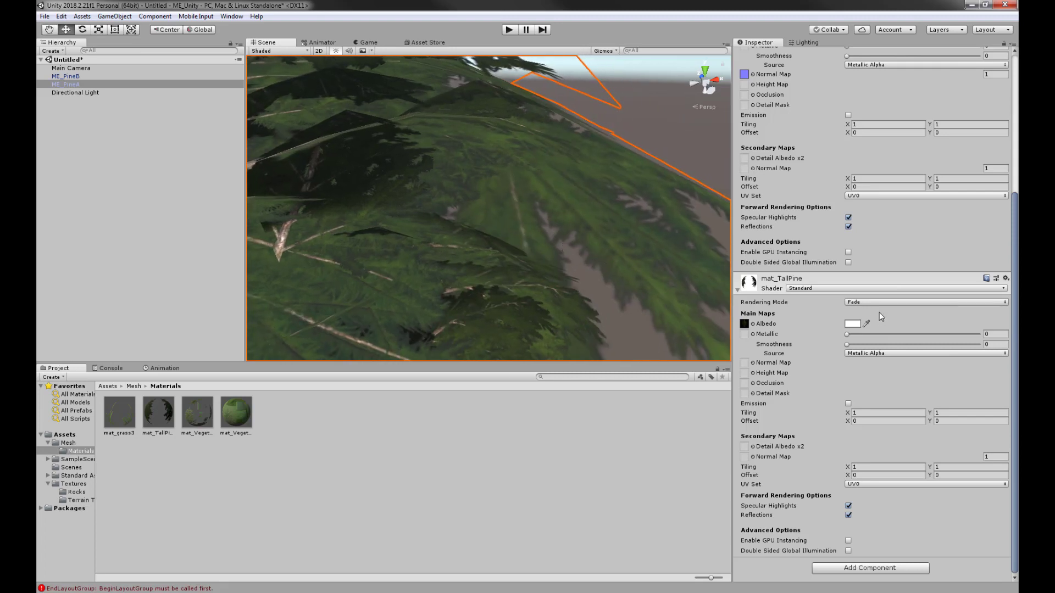
pyautogui.click(865, 304)
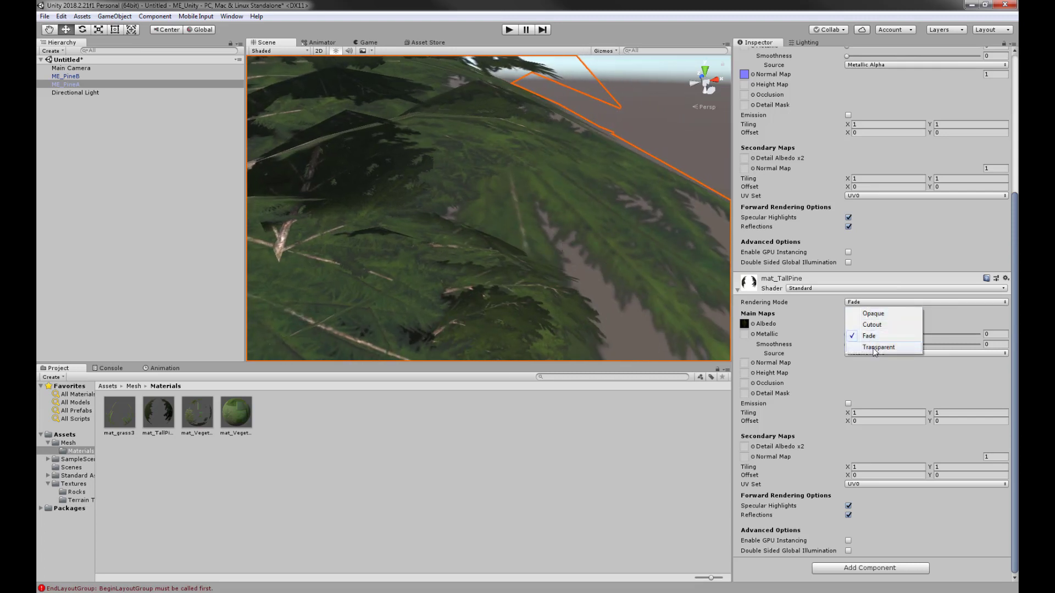
pyautogui.click(878, 348)
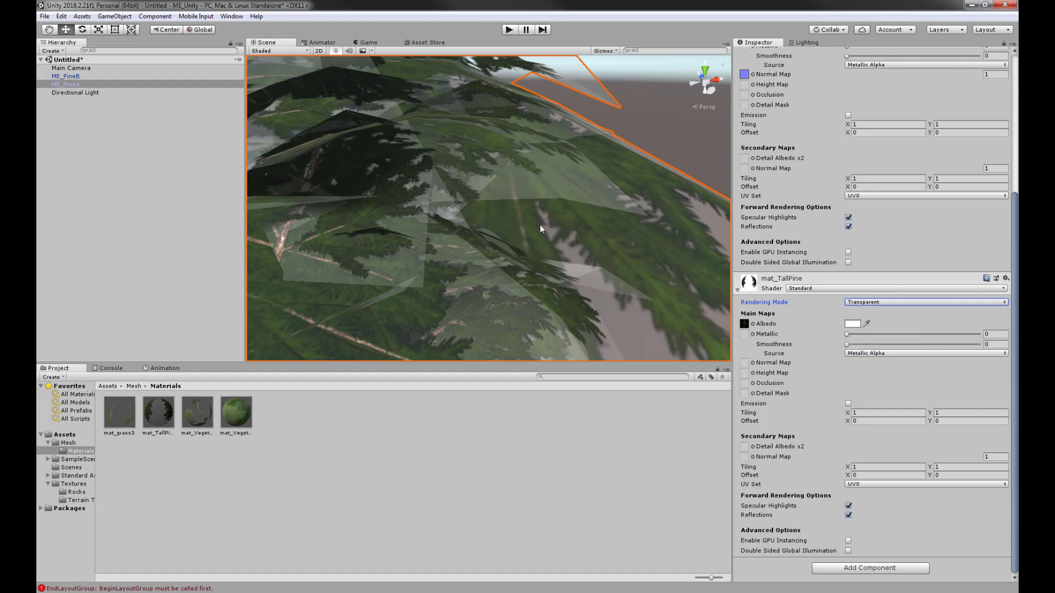
pyautogui.click(870, 302)
pyautogui.click(875, 326)
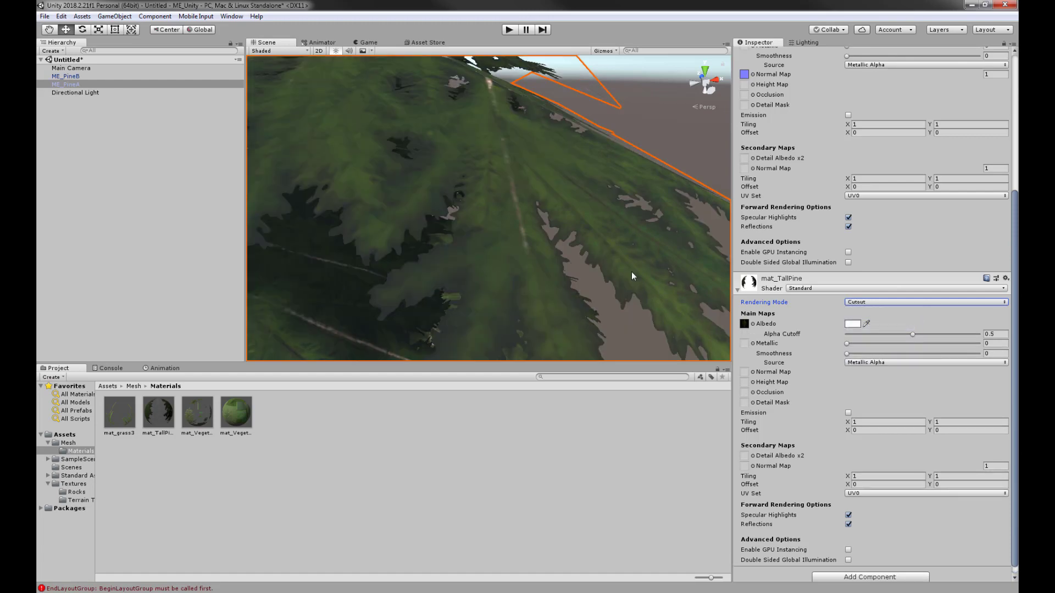
# Examine the whole ME_PineA tree from several sides and compare it with the neighbouring pine
pyautogui.keyDown('alt'); pyautogui.moveTo(709, 360); pyautogui.dragTo(660, 209); pyautogui.keyUp('alt')
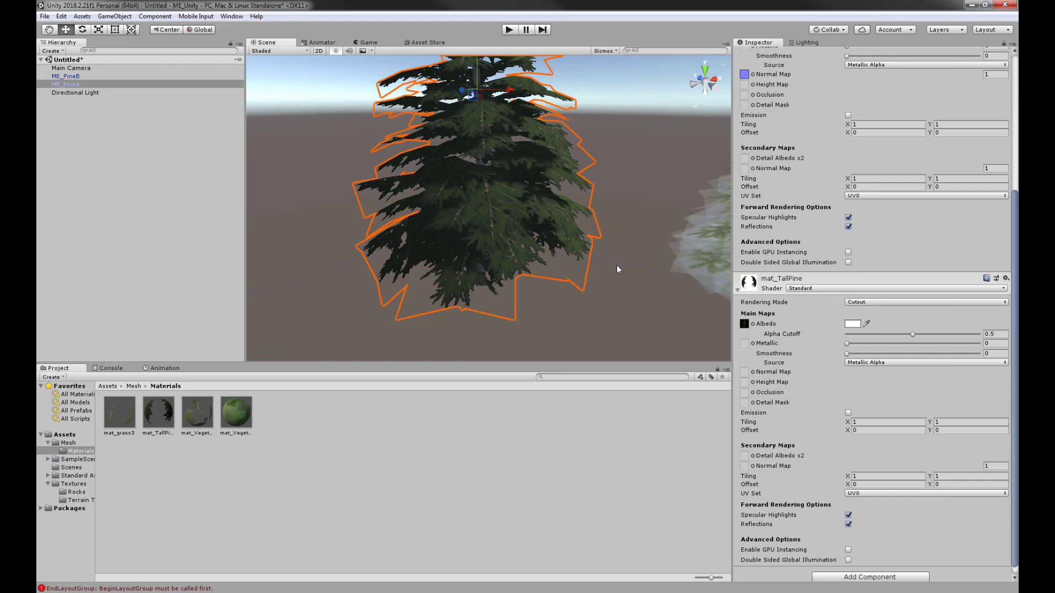
pyautogui.keyDown('alt'); pyautogui.moveTo(497, 308); pyautogui.dragTo(458, 300); pyautogui.keyUp('alt')
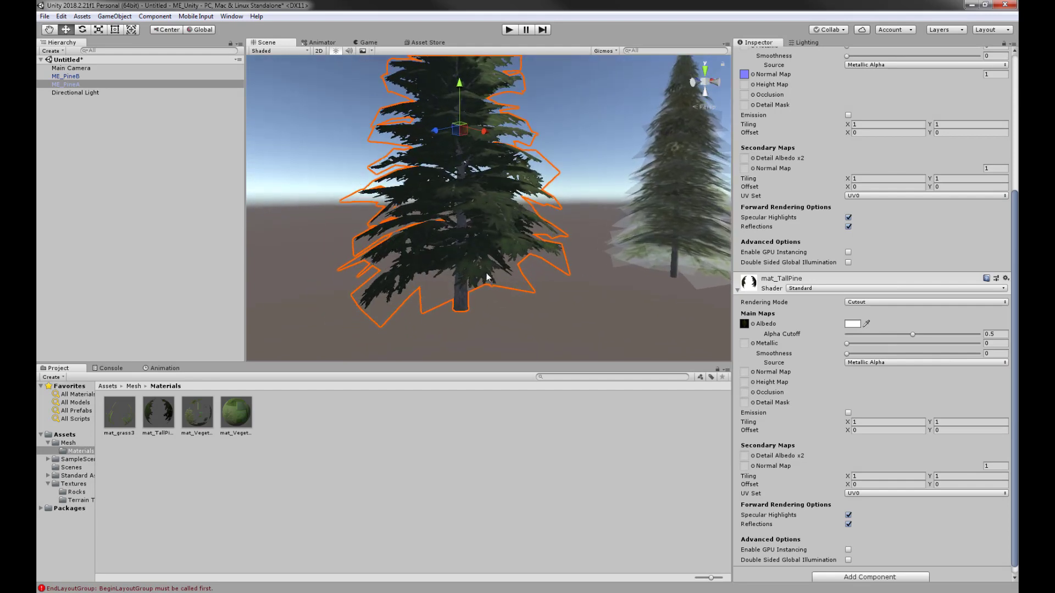
pyautogui.scroll(-5, 487, 273)
pyautogui.keyDown('alt'); pyautogui.moveTo(496, 248); pyautogui.dragTo(513, 259); pyautogui.keyUp('alt')
pyautogui.moveTo(512, 198); pyautogui.dragTo(504, 254, button='middle')
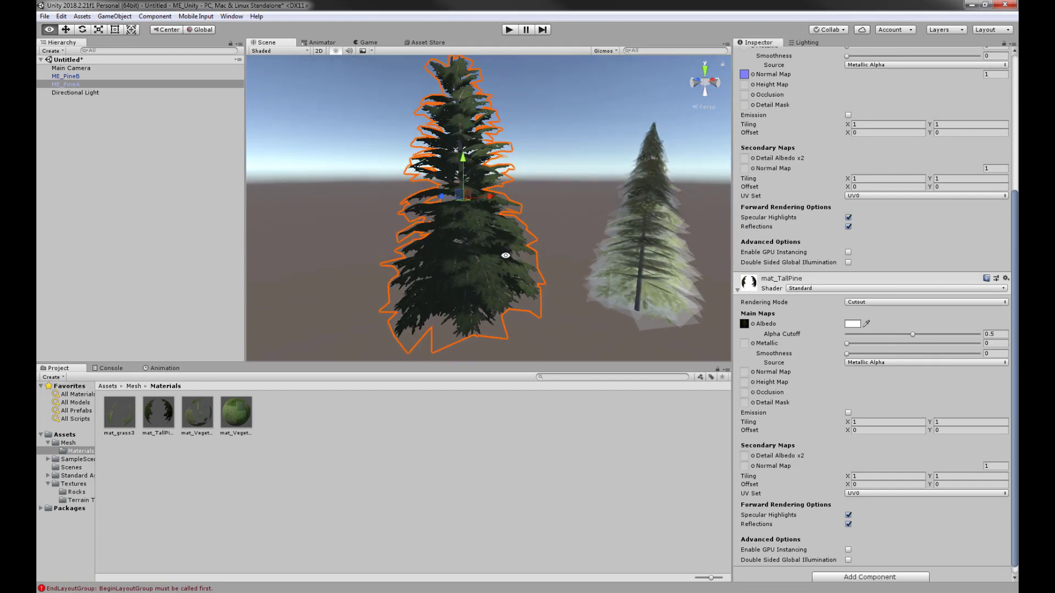
pyautogui.keyDown('alt'); pyautogui.moveTo(504, 254); pyautogui.dragTo(489, 294); pyautogui.keyUp('alt')
# Extract the material of the ME_PineB model into the Mesh/Materials folder
pyautogui.click(601, 303)
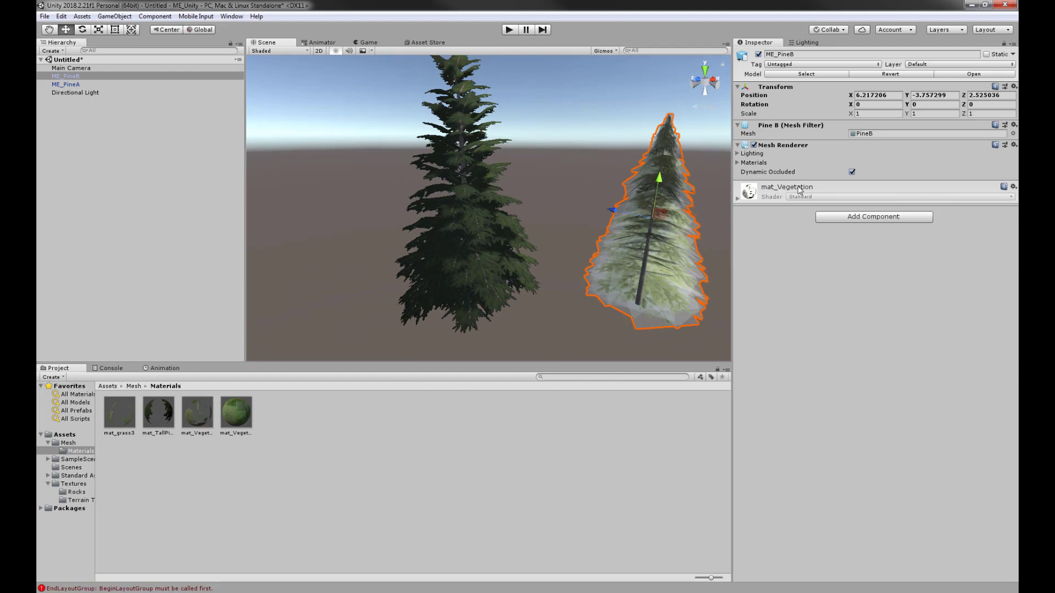
pyautogui.click(246, 422)
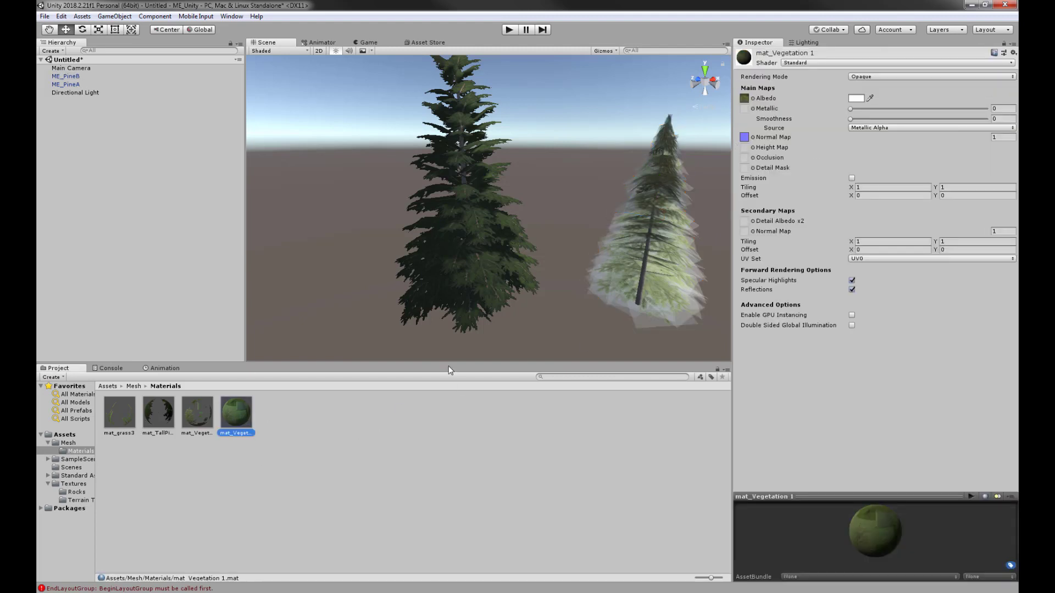
pyautogui.click(619, 305)
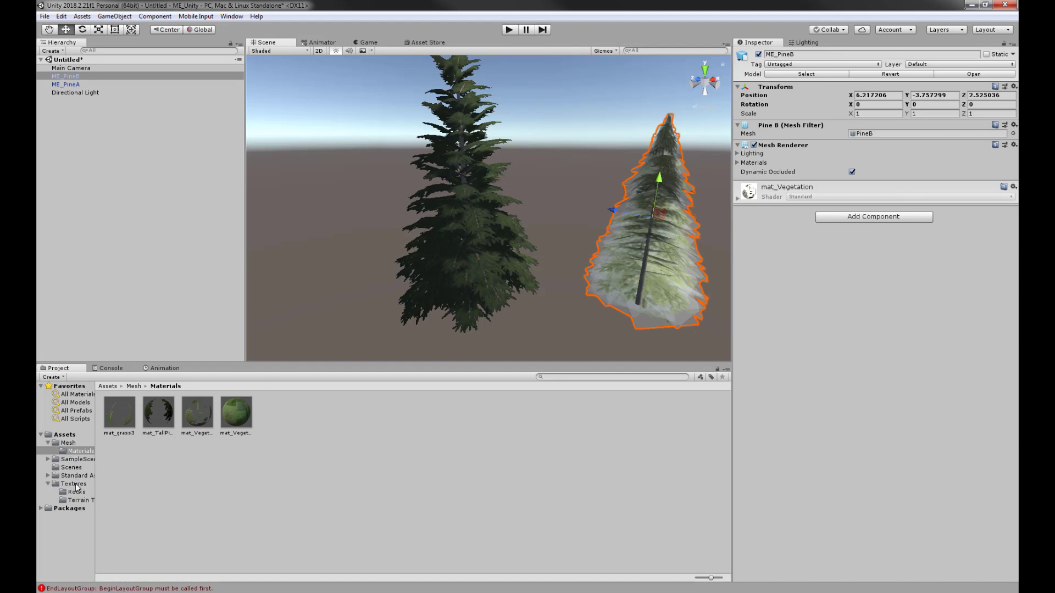
pyautogui.click(68, 443)
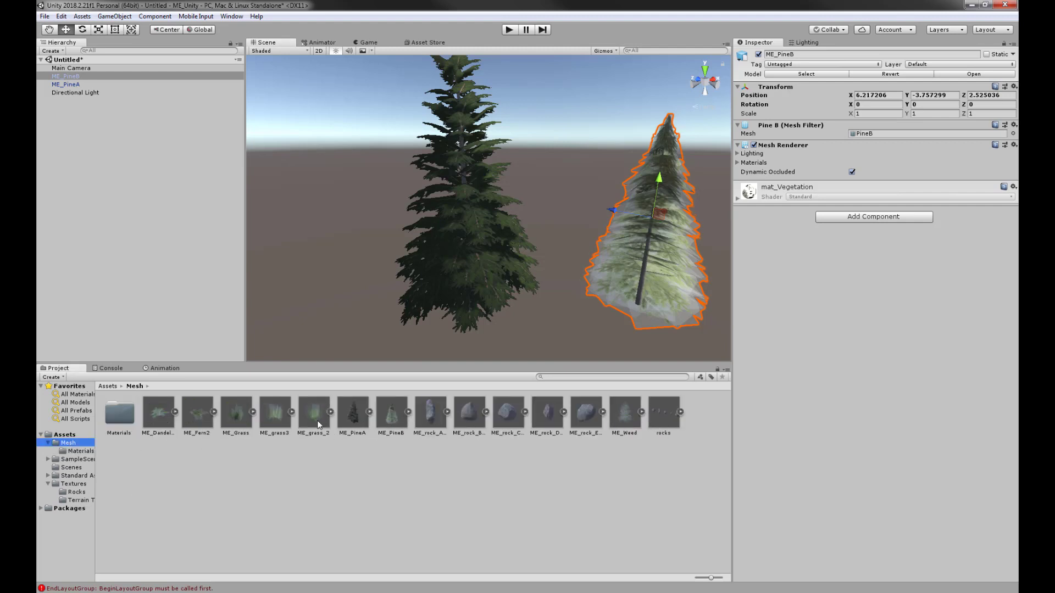
pyautogui.click(393, 416)
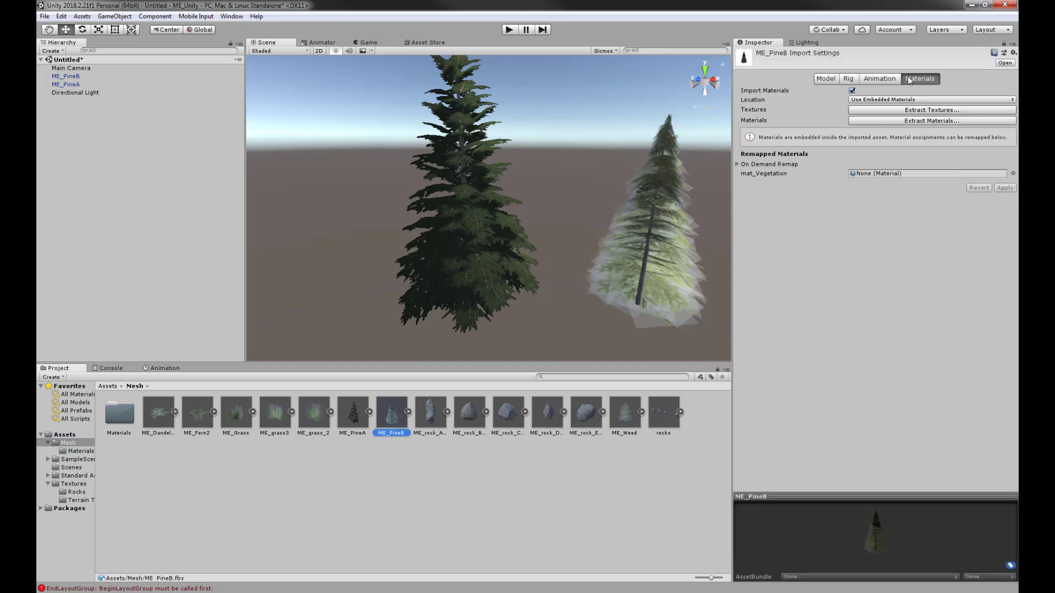
pyautogui.click(913, 121)
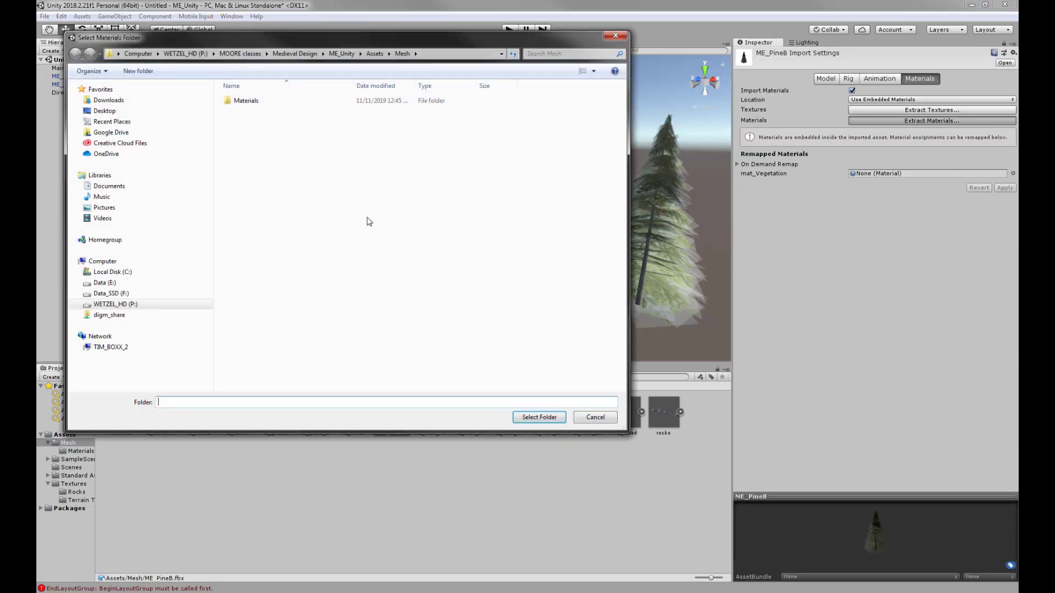
pyautogui.doubleClick(246, 100)
pyautogui.click(539, 417)
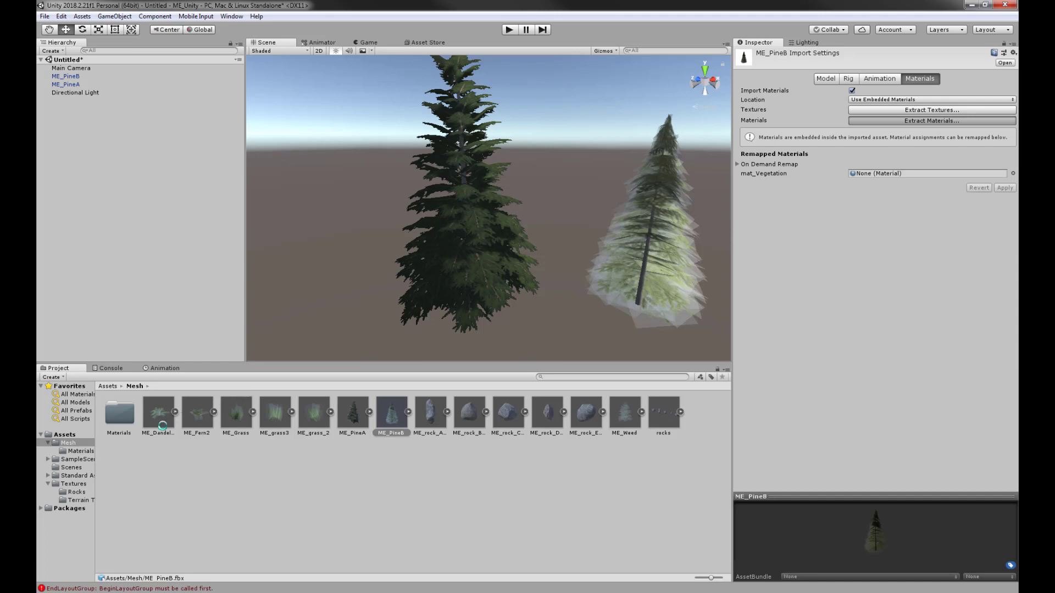
# Select ME_PineB in the scene and set the Rendering Mode of its mat_Vegetation 2 material to Cutout
pyautogui.click(673, 241)
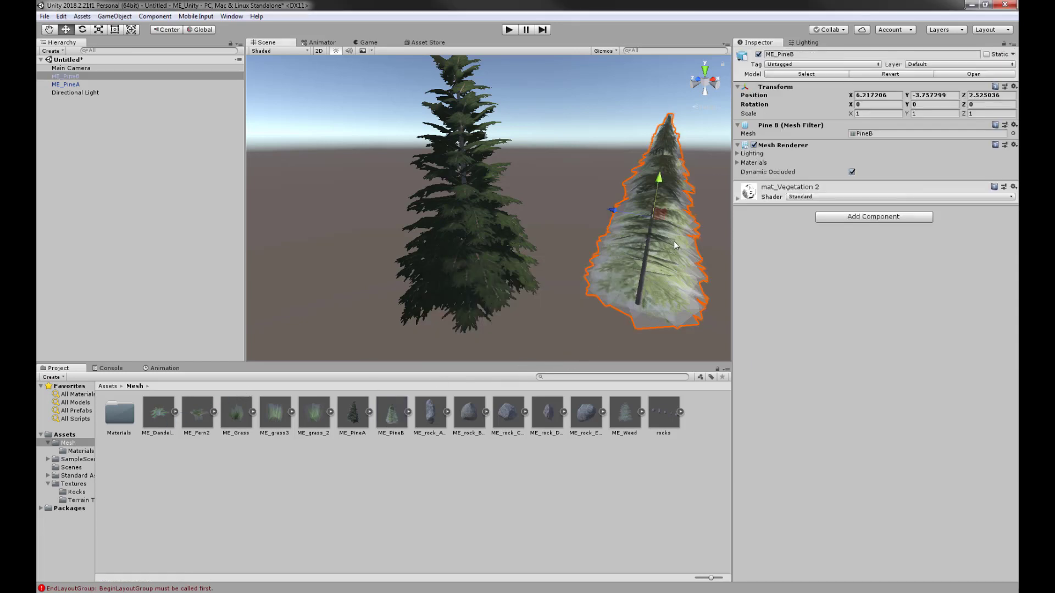
pyautogui.click(737, 198)
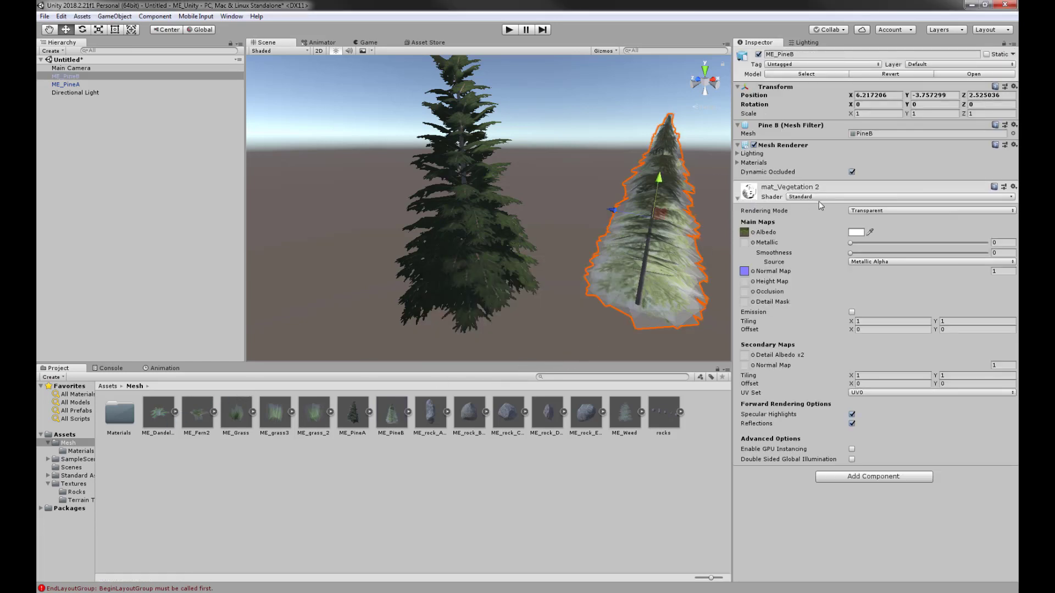
pyautogui.click(863, 210)
pyautogui.click(877, 235)
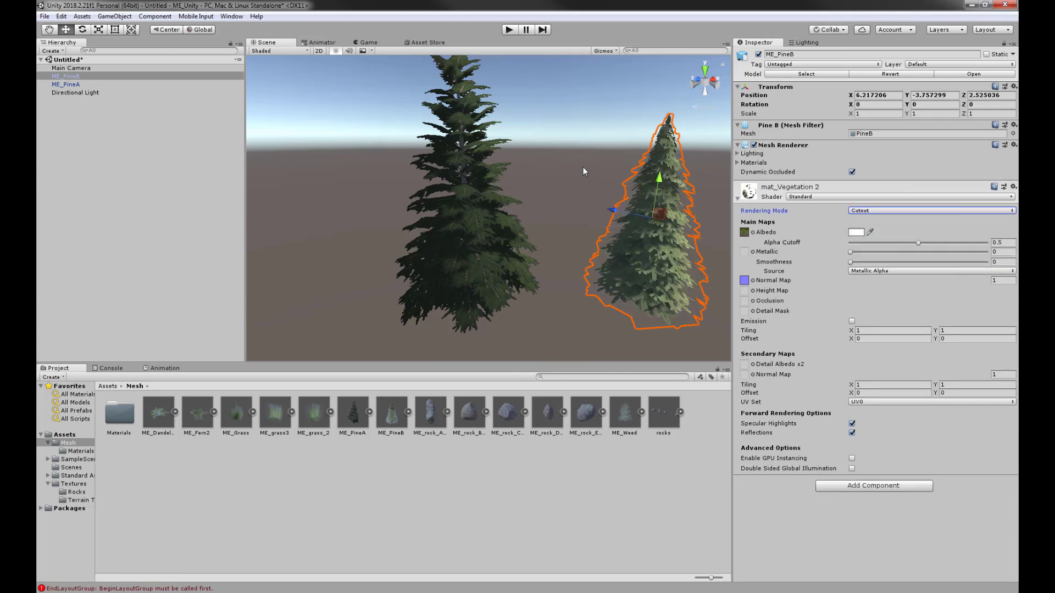
# Delete both pine trees, ME_PineA and ME_PineB, from the scene
pyautogui.click(583, 167)
pyautogui.keyDown('alt'); pyautogui.moveTo(651, 266); pyautogui.dragTo(278, 165); pyautogui.keyUp('alt')
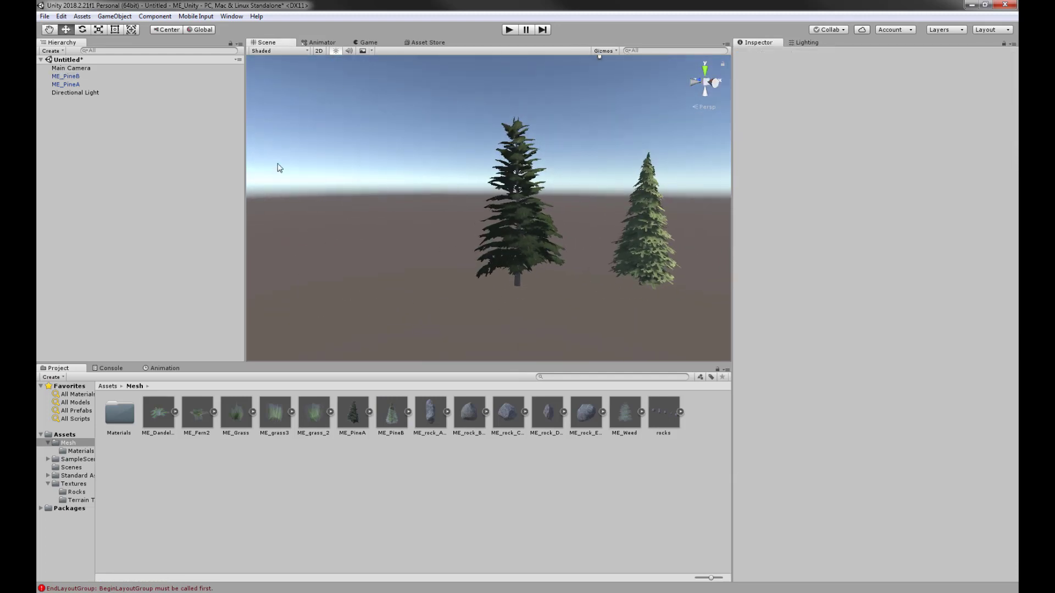
pyautogui.click(72, 83)
pyautogui.keyDown('shift'); pyautogui.click(73, 77); pyautogui.keyUp('shift')
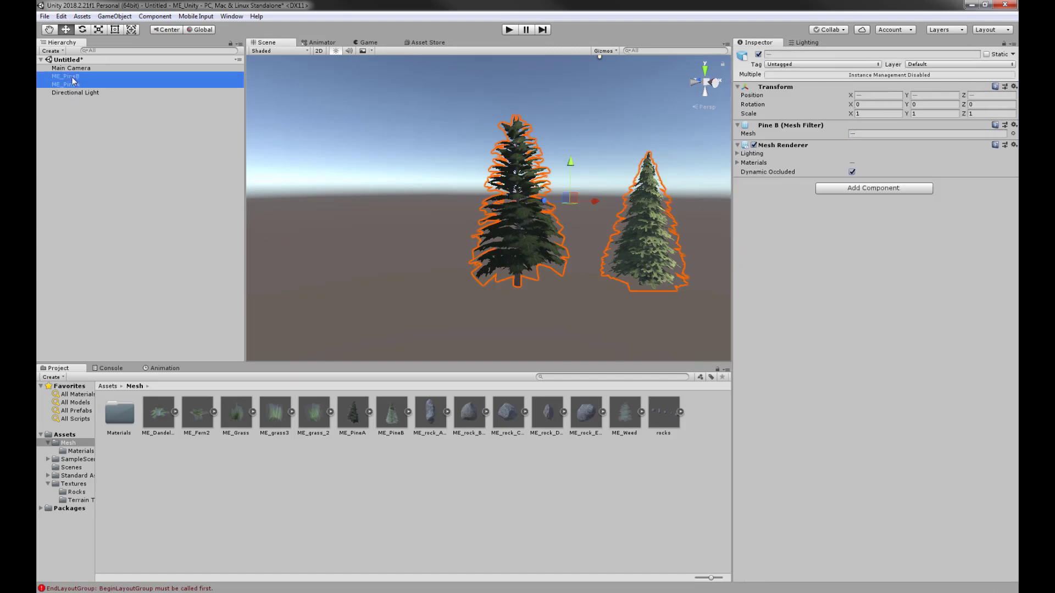
pyautogui.press('Delete')
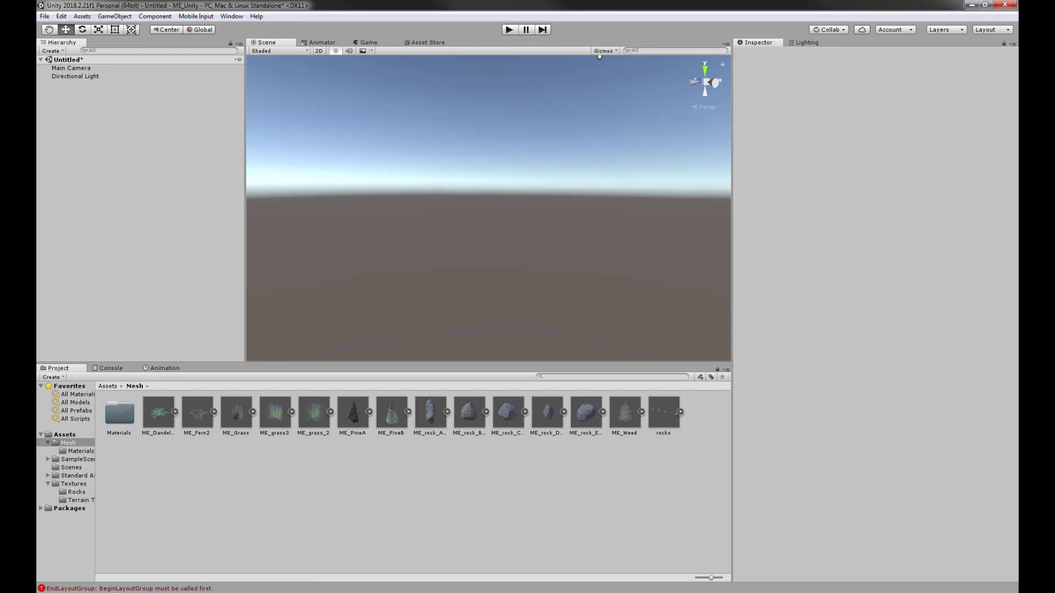
# Switch to Maya and select the ash tree's AshTrunk and AshLeaves meshes together
pyautogui.click(329, 541)
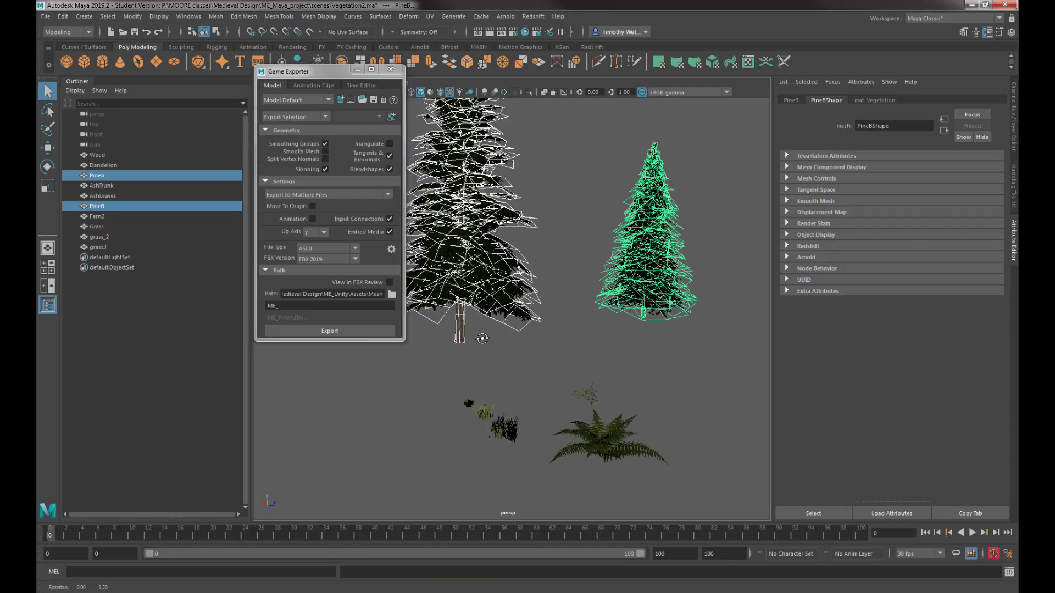
pyautogui.keyDown('alt'); pyautogui.moveTo(481, 338); pyautogui.dragTo(587, 291); pyautogui.keyUp('alt')
pyautogui.click(590, 291)
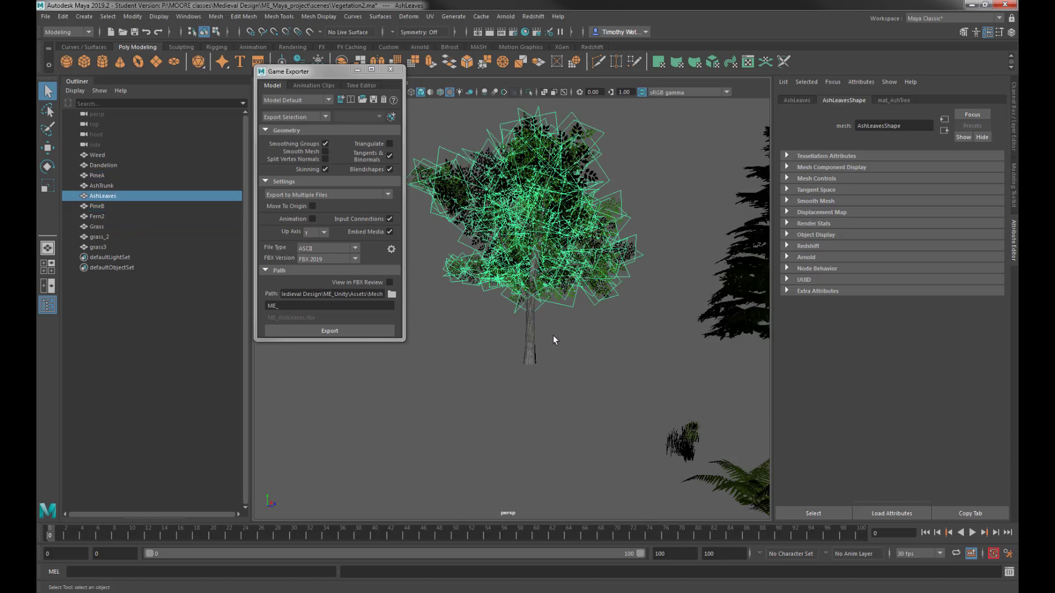
pyautogui.click(594, 288)
pyautogui.click(594, 335)
pyautogui.moveTo(605, 372); pyautogui.dragTo(486, 220)
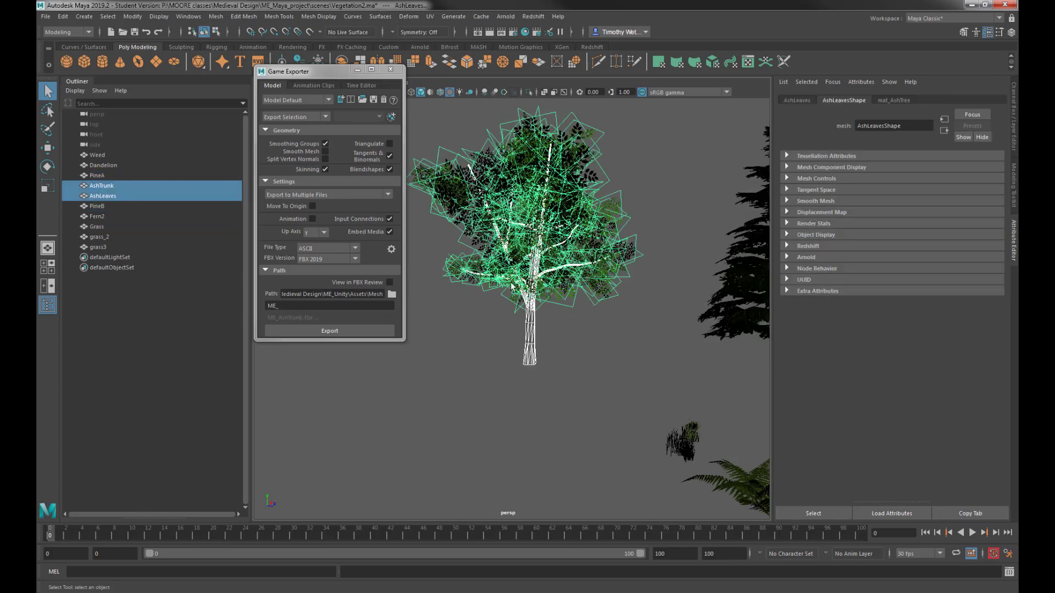
pyautogui.keyDown('alt'); pyautogui.moveTo(515, 318); pyautogui.dragTo(588, 310); pyautogui.keyUp('alt')
pyautogui.press('f')
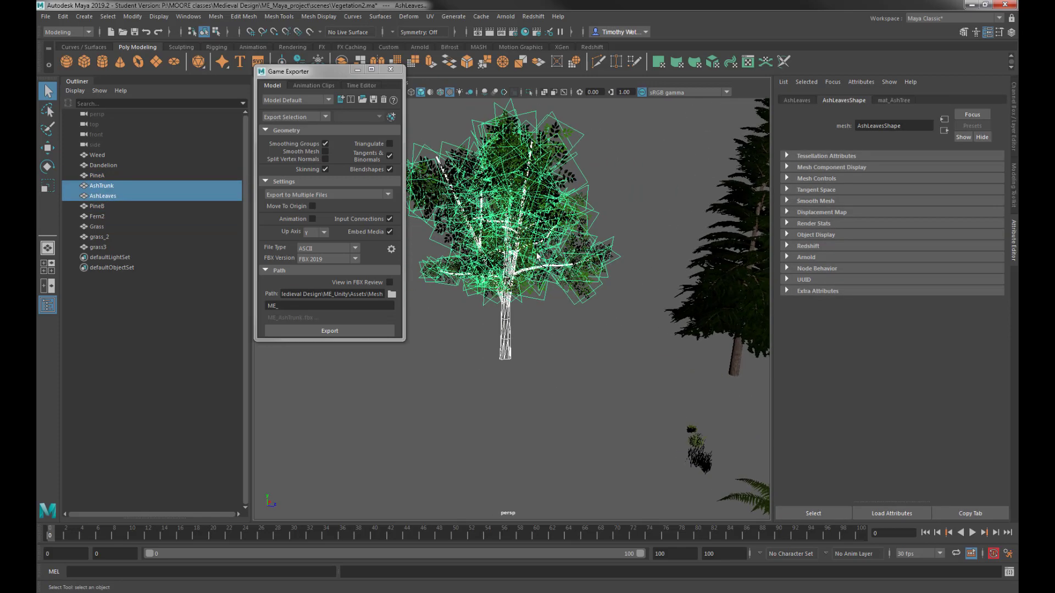
# Set the Game Exporter to Export to Single File and export the selected ash tree meshes to the Unity Mesh folder
pyautogui.click(292, 195)
pyautogui.click(291, 206)
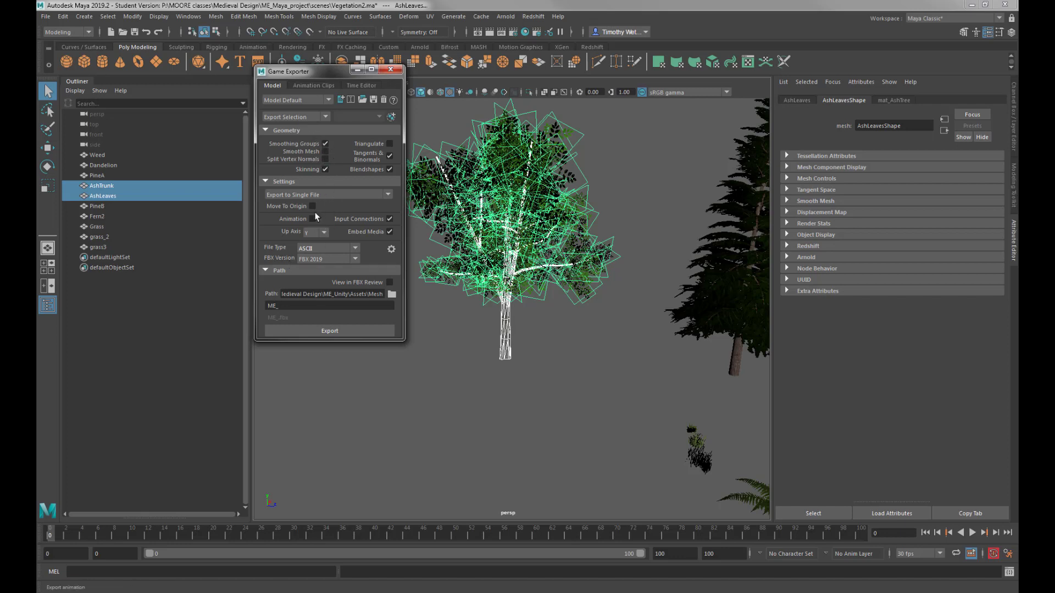
pyautogui.click(322, 332)
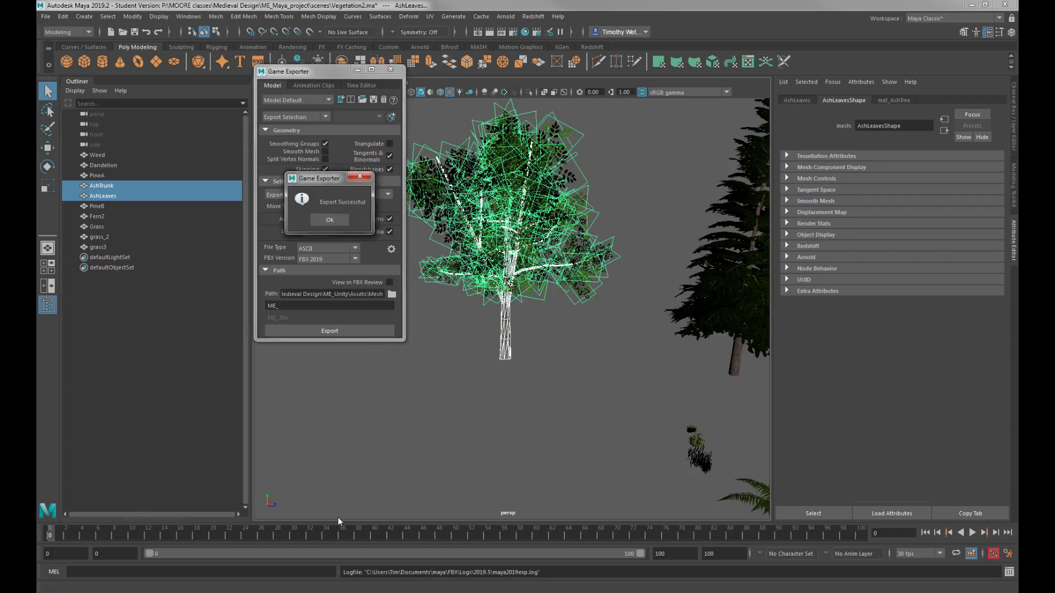
# Switch to Unity, add the imported ash tree model ME_ to the scene and inspect its foliage
pyautogui.hotkey('alt', 'Tab')
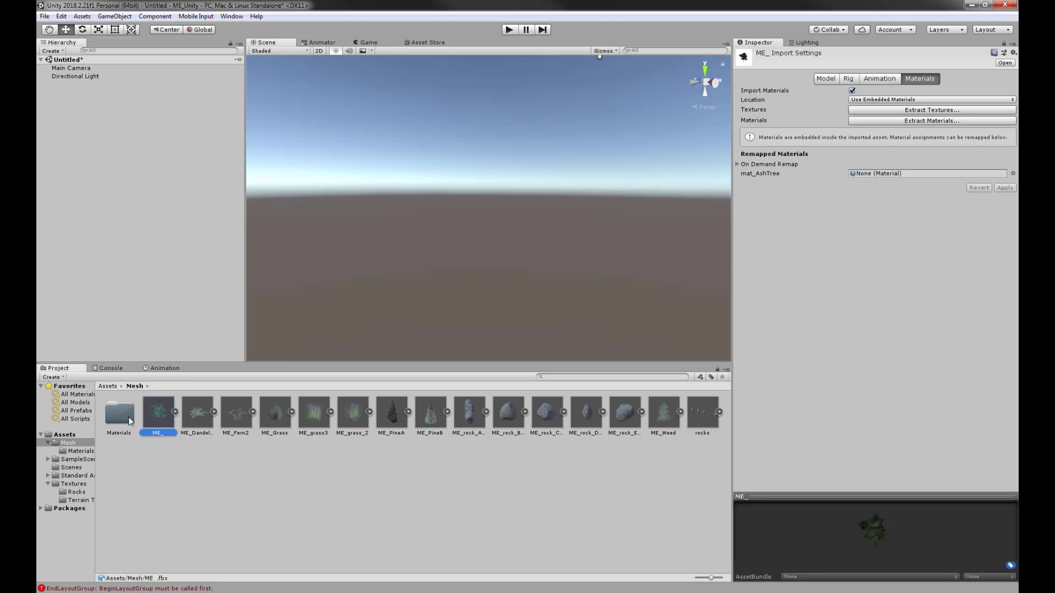
pyautogui.moveTo(78, 183); pyautogui.dragTo(78, 183)
pyautogui.press('f')
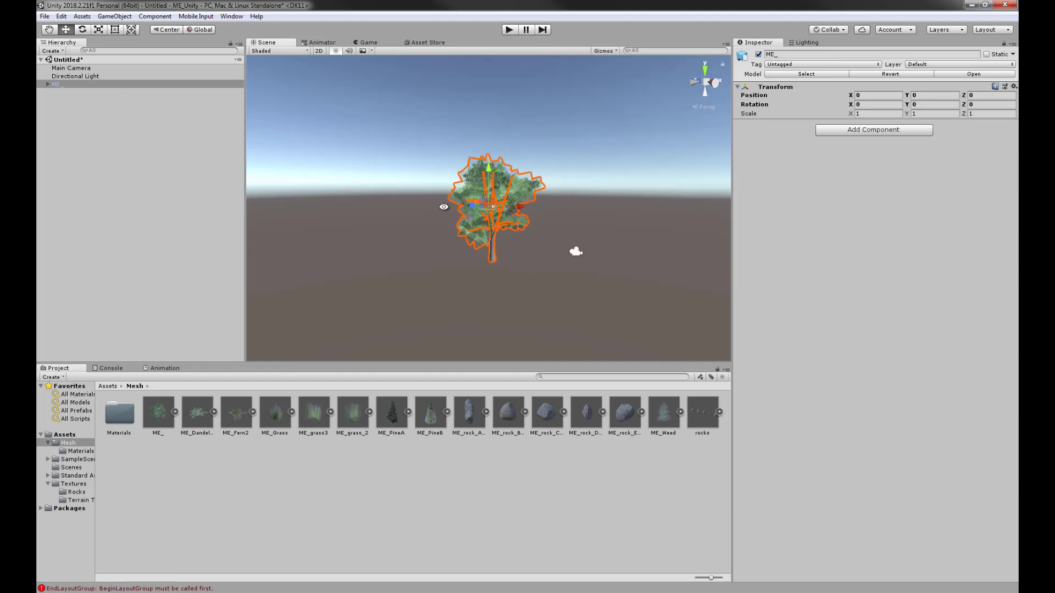
pyautogui.keyDown('alt'); pyautogui.moveTo(455, 204); pyautogui.dragTo(500, 253); pyautogui.keyUp('alt')
pyautogui.scroll(8, 539, 259)
pyautogui.scroll(2, 527, 272)
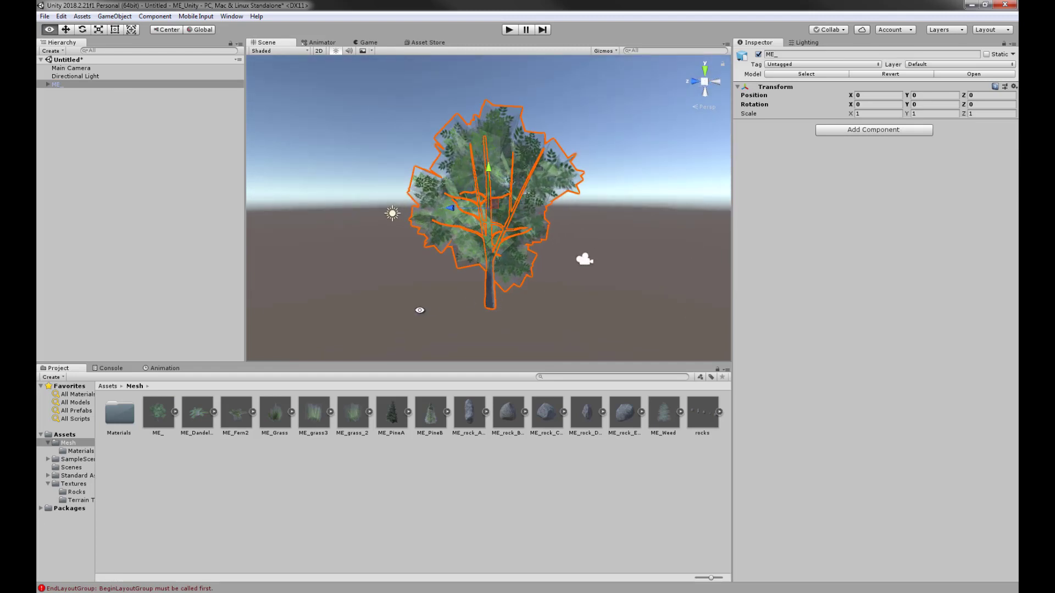
pyautogui.keyDown('alt'); pyautogui.moveTo(420, 308); pyautogui.dragTo(522, 301); pyautogui.keyUp('alt')
pyautogui.click(566, 344)
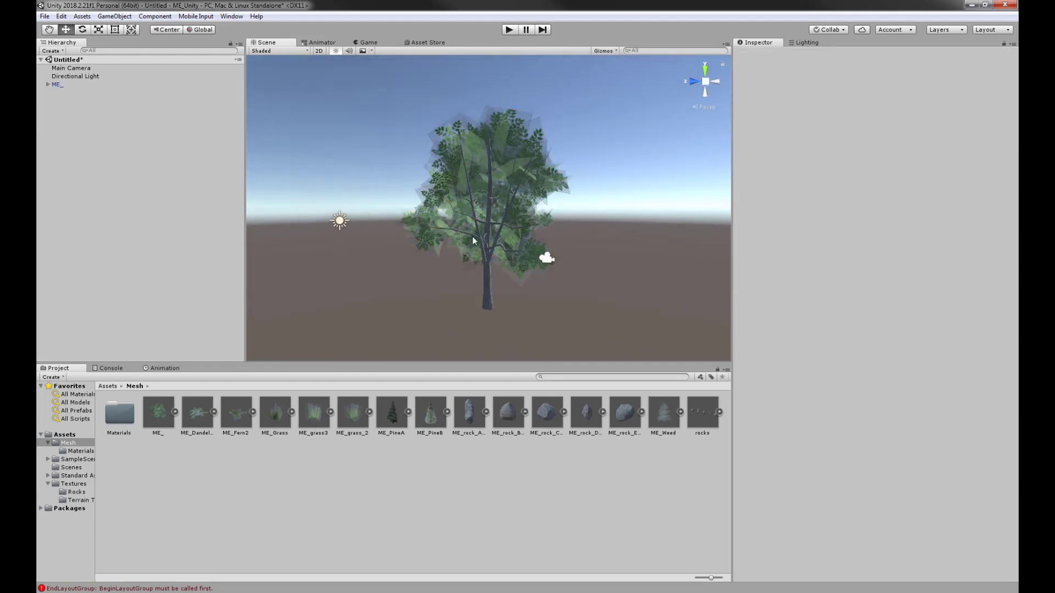
# Extract the material of the ME_ ash tree model into the Mesh/Materials folder
pyautogui.click(446, 197)
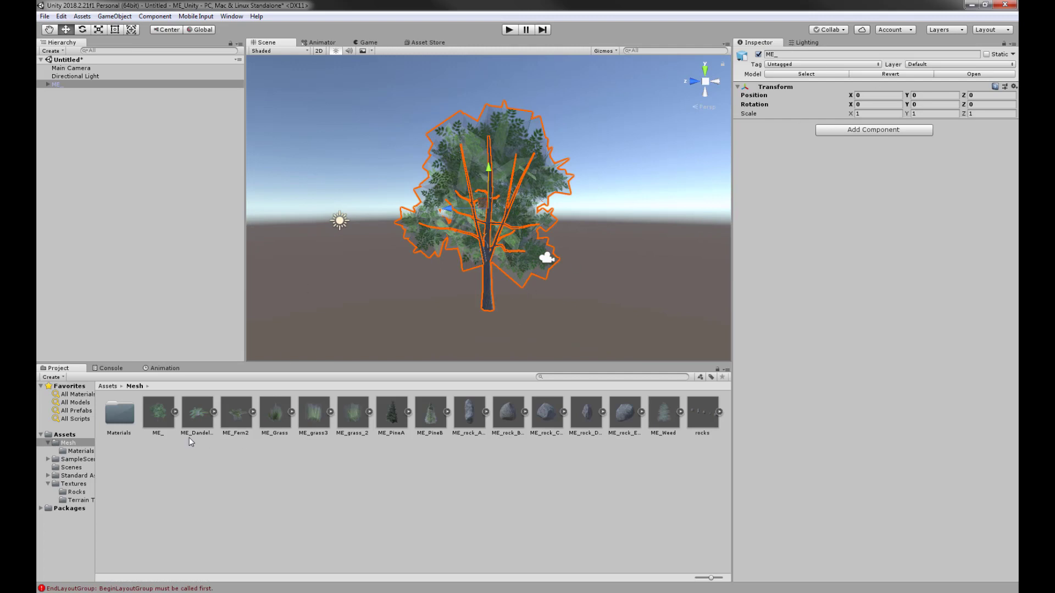
pyautogui.click(159, 416)
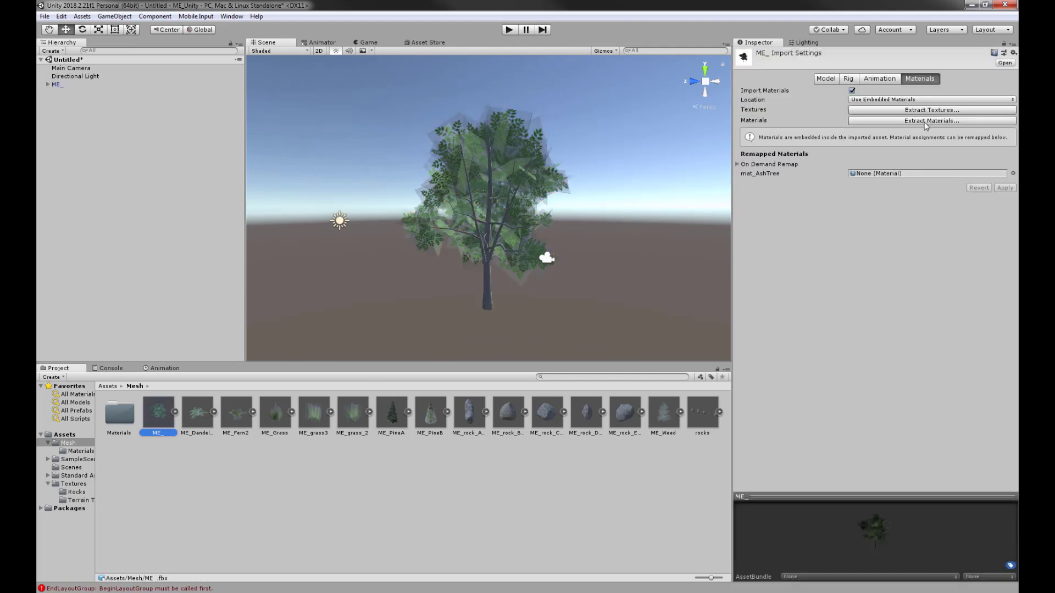
pyautogui.click(927, 126)
pyautogui.click(245, 103)
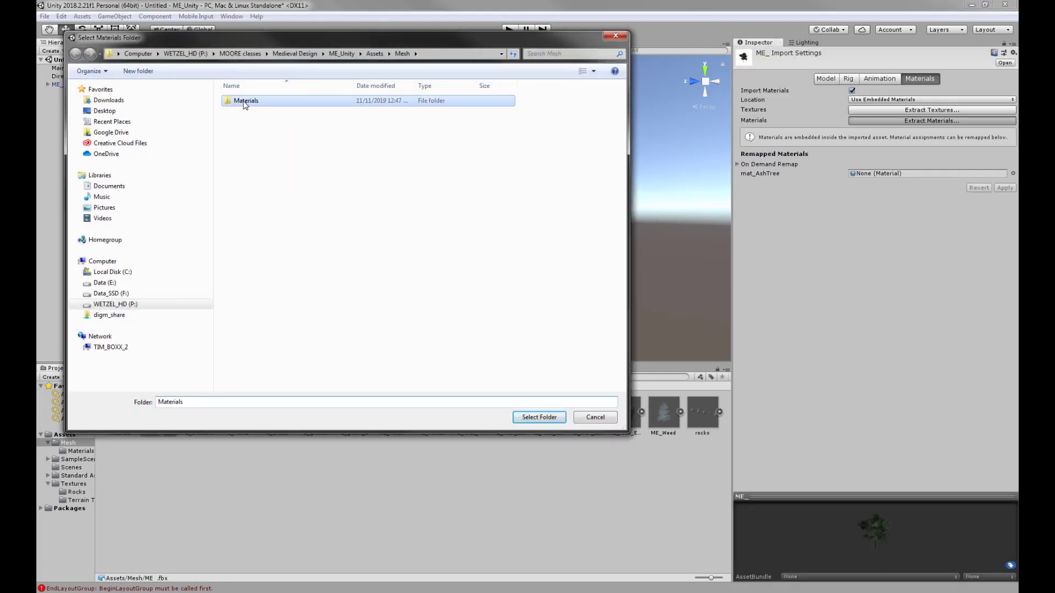
pyautogui.doubleClick(245, 103)
pyautogui.click(535, 419)
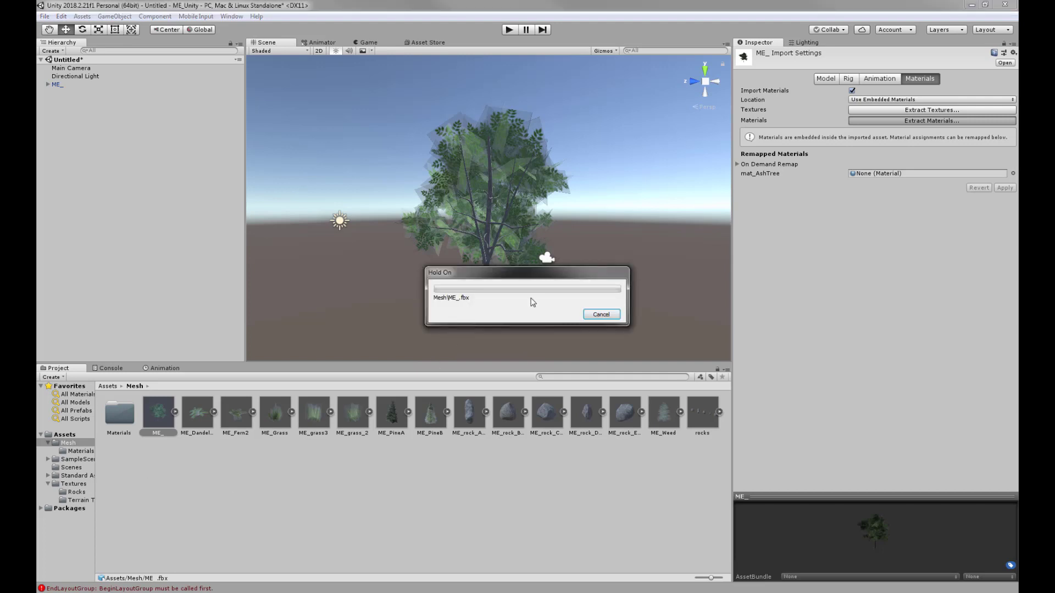
# Open the Mesh/Materials folder and set the Rendering Mode of mat_AshTree to Cutout
pyautogui.doubleClick(117, 432)
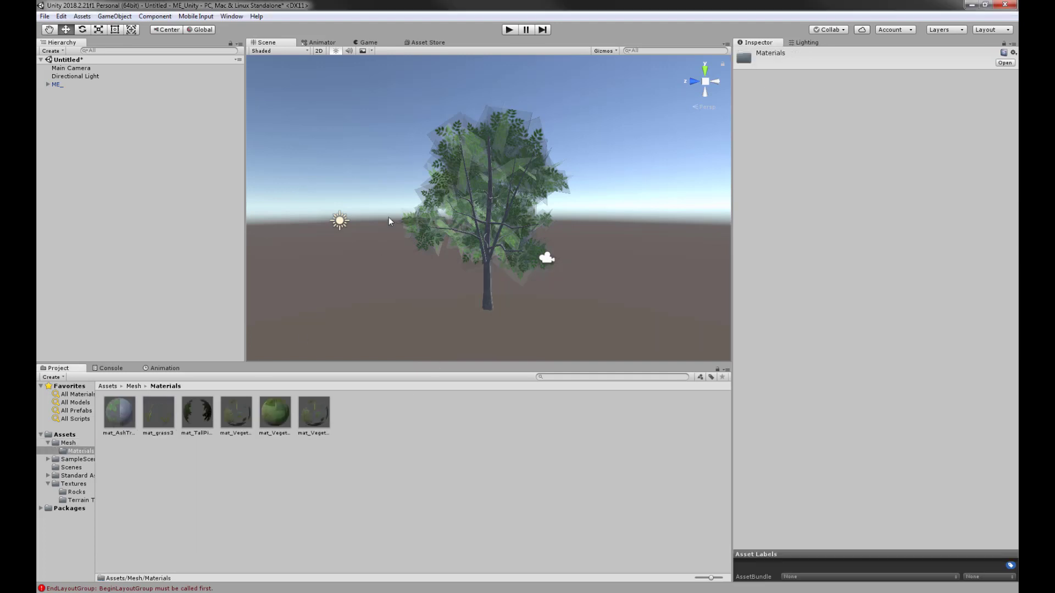
pyautogui.click(120, 411)
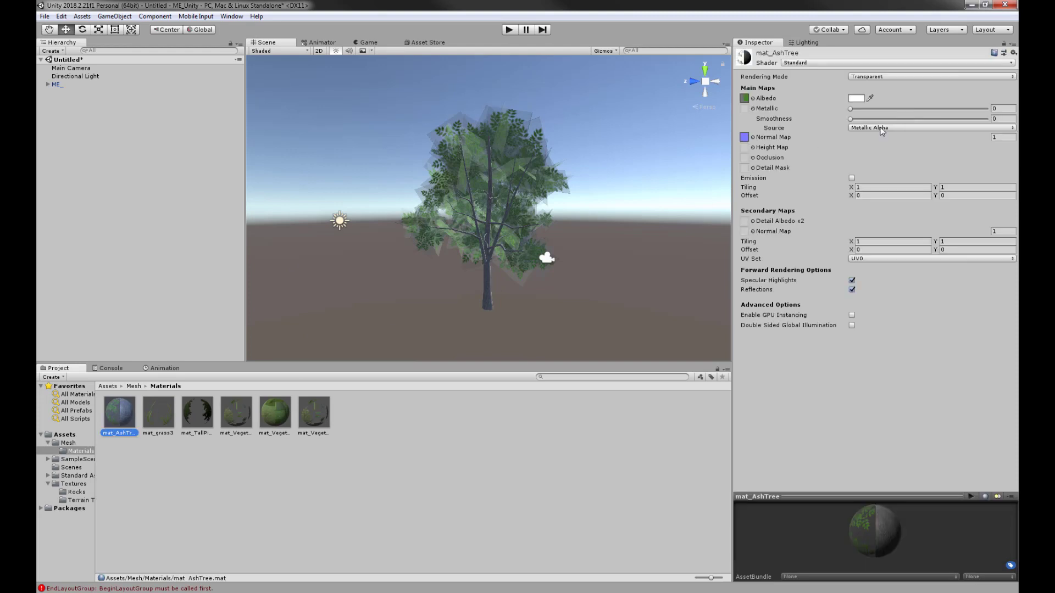
pyautogui.click(864, 77)
pyautogui.click(866, 98)
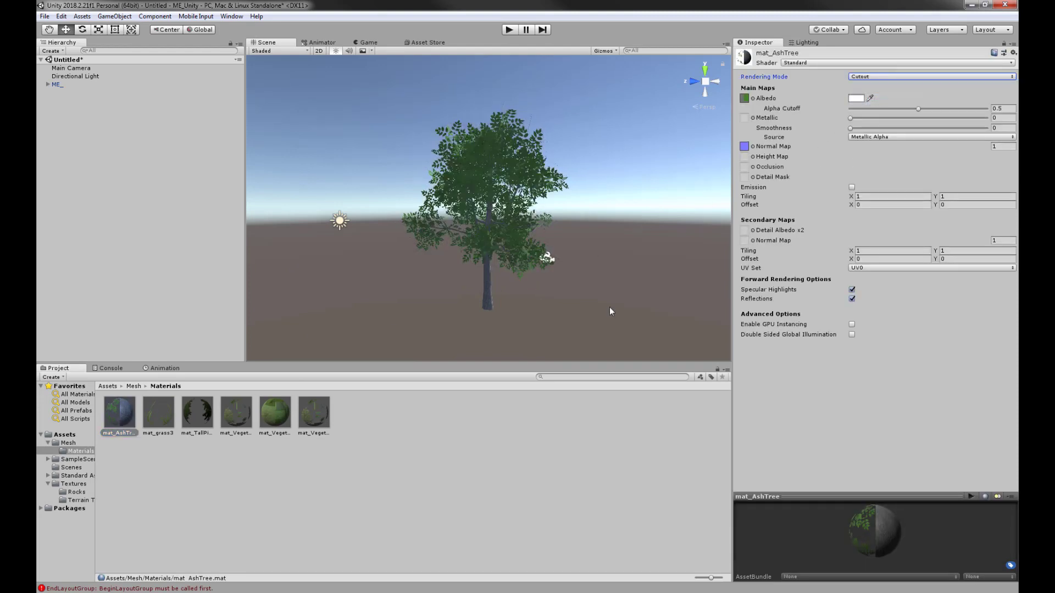
# Examine the ash tree's leaves and overall shape from several sides, and view the mat_Vegetation 2 material's settings
pyautogui.click(671, 276)
pyautogui.keyDown('alt'); pyautogui.moveTo(671, 275); pyautogui.dragTo(376, 270); pyautogui.keyUp('alt')
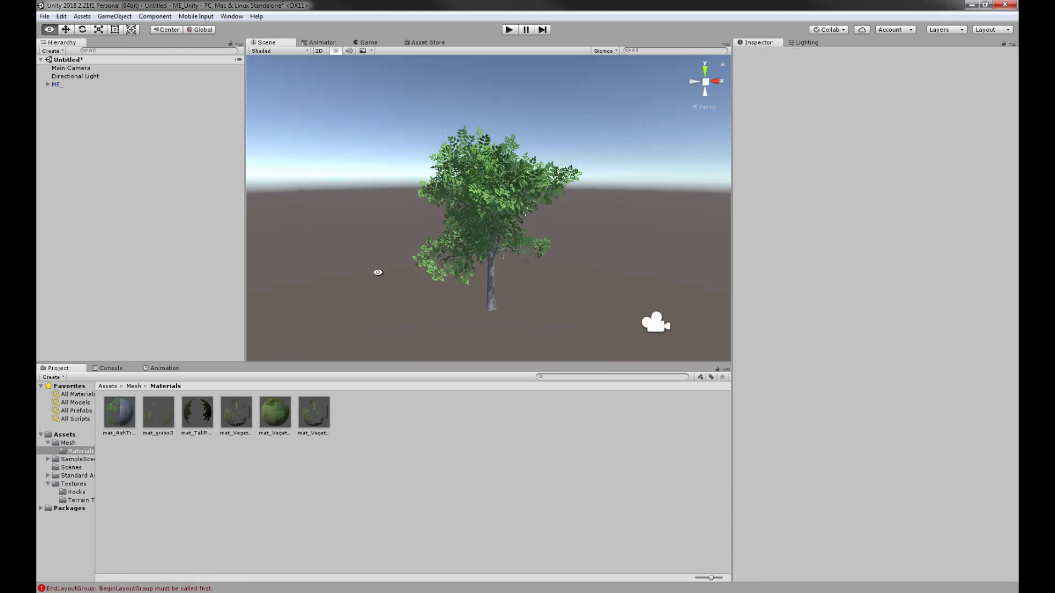
pyautogui.scroll(8, 445, 294)
pyautogui.scroll(2, 440, 291)
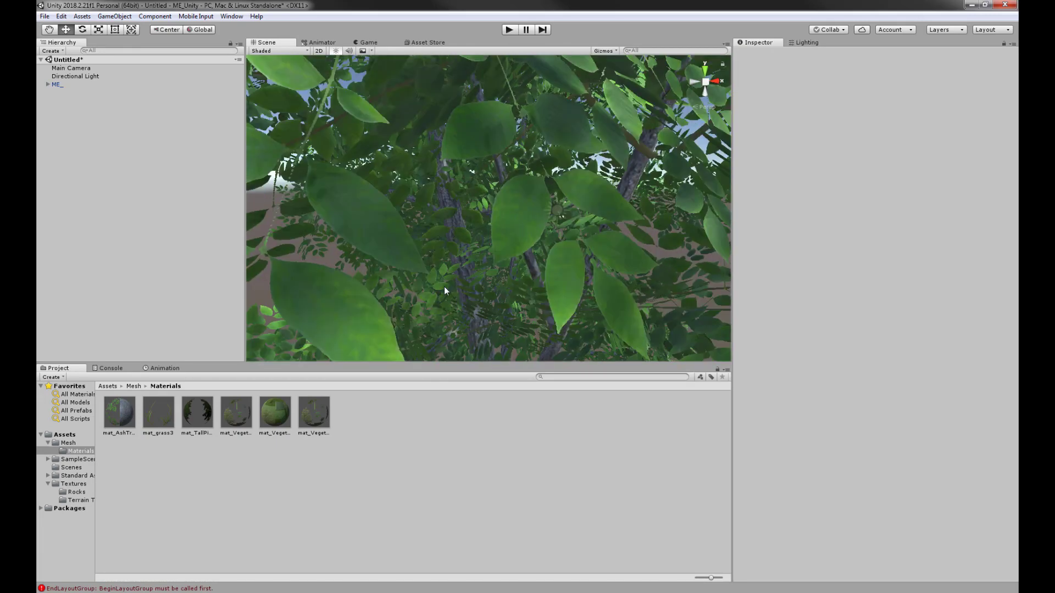
pyautogui.scroll(-2, 443, 288)
pyautogui.moveTo(442, 286); pyautogui.dragTo(471, 279, button='middle')
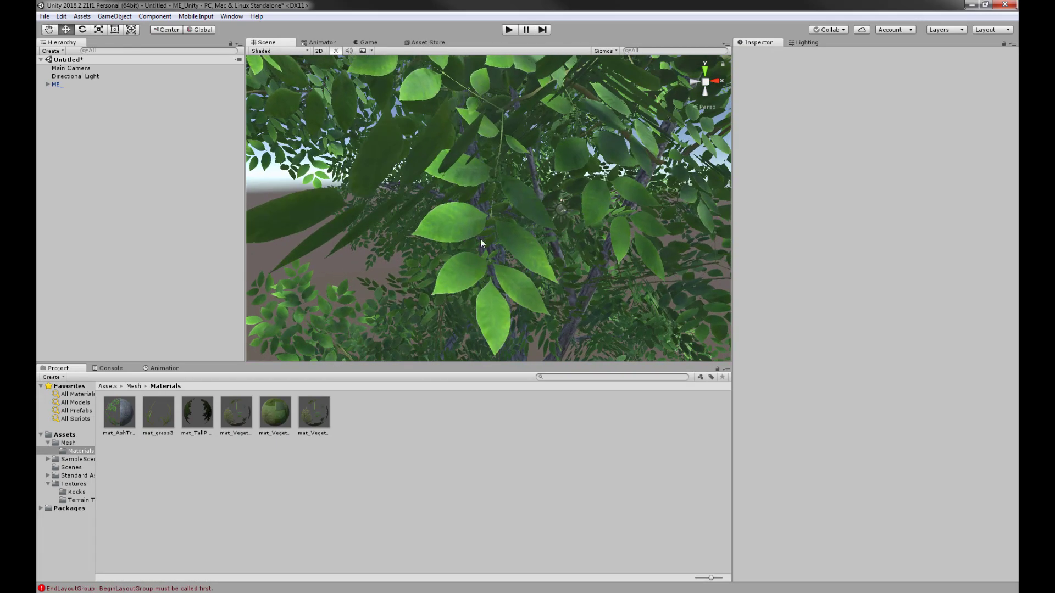
pyautogui.scroll(-8, 461, 205)
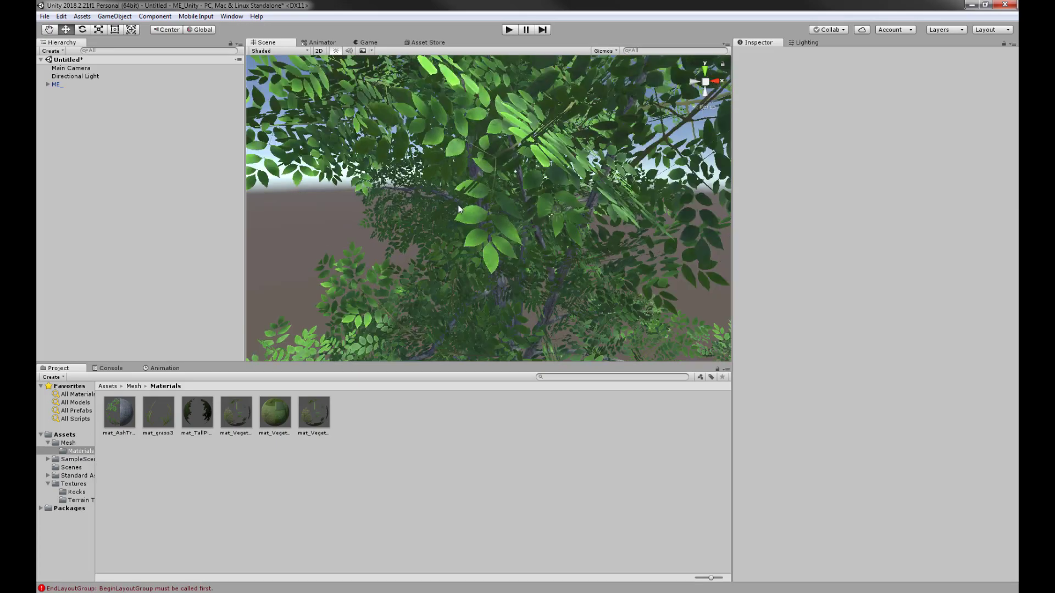
pyautogui.keyDown('alt'); pyautogui.moveTo(477, 228); pyautogui.dragTo(476, 278); pyautogui.keyUp('alt')
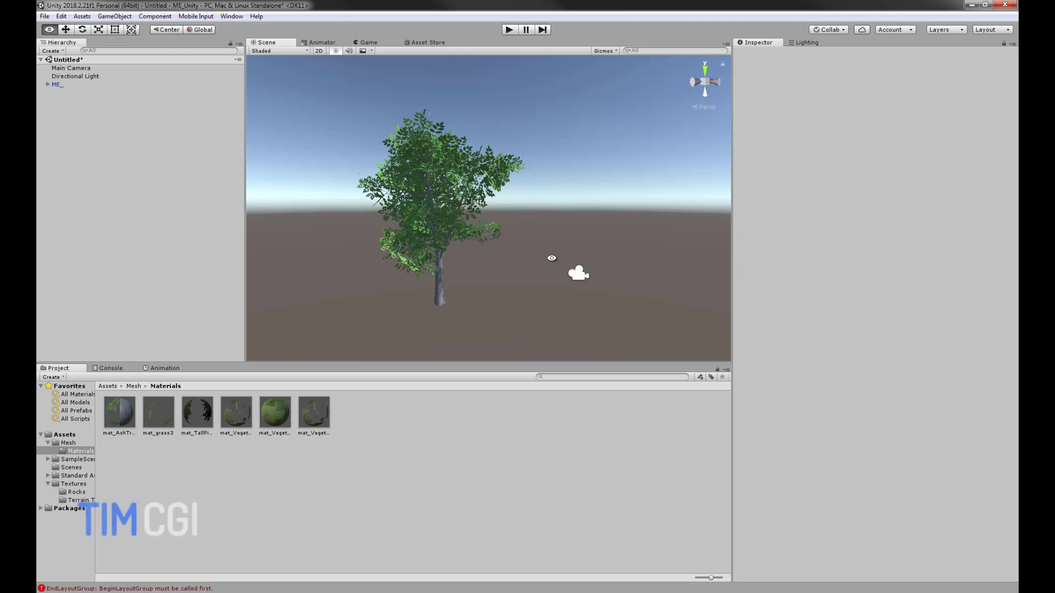
pyautogui.keyDown('alt'); pyautogui.moveTo(549, 260); pyautogui.dragTo(381, 333); pyautogui.keyUp('alt')
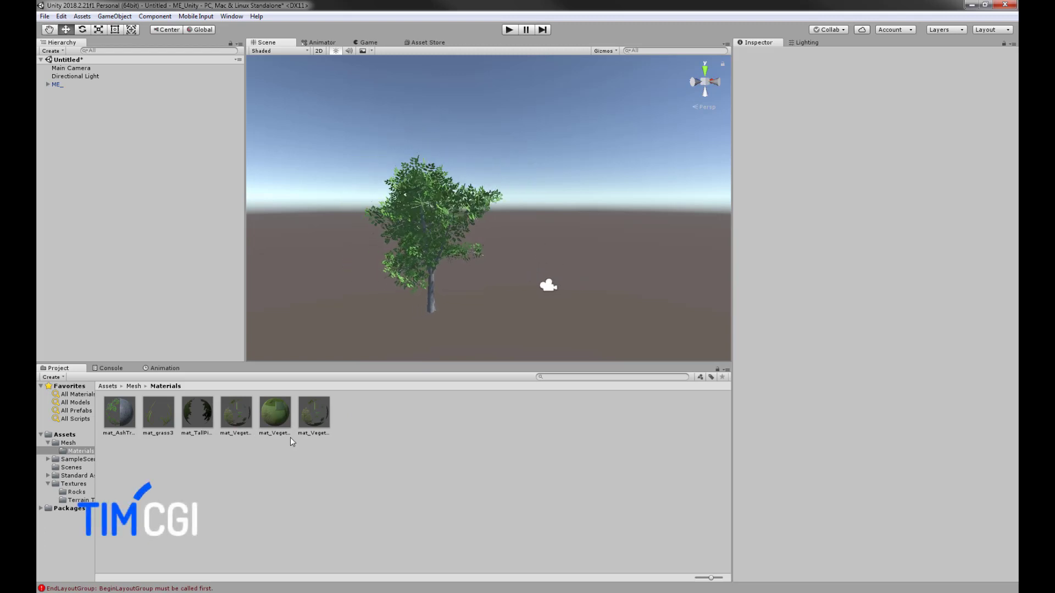
pyautogui.click(312, 414)
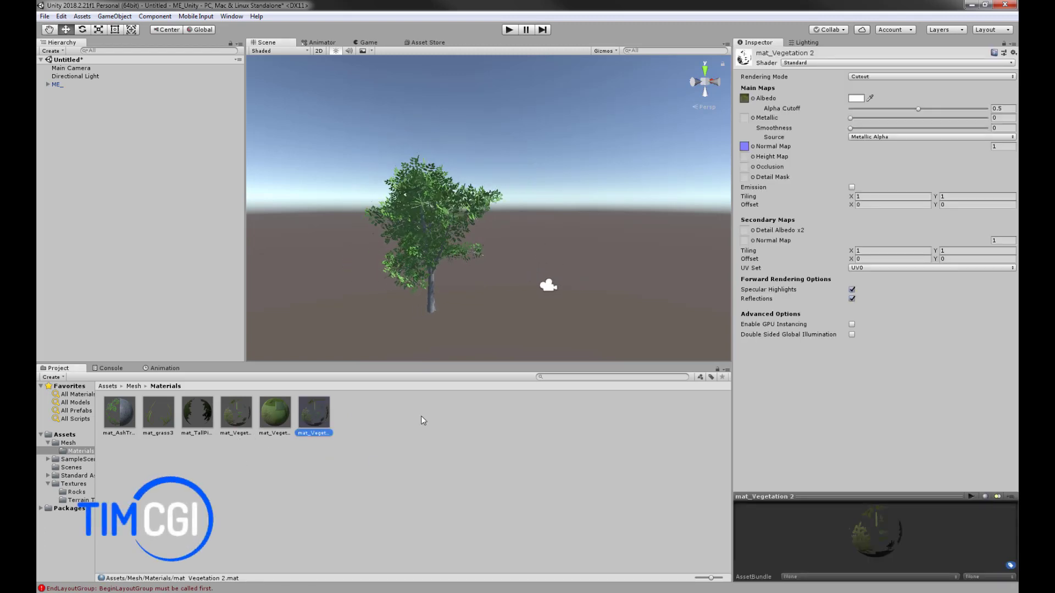
pyautogui.keyDown('alt'); pyautogui.moveTo(506, 263); pyautogui.dragTo(409, 279); pyautogui.keyUp('alt')
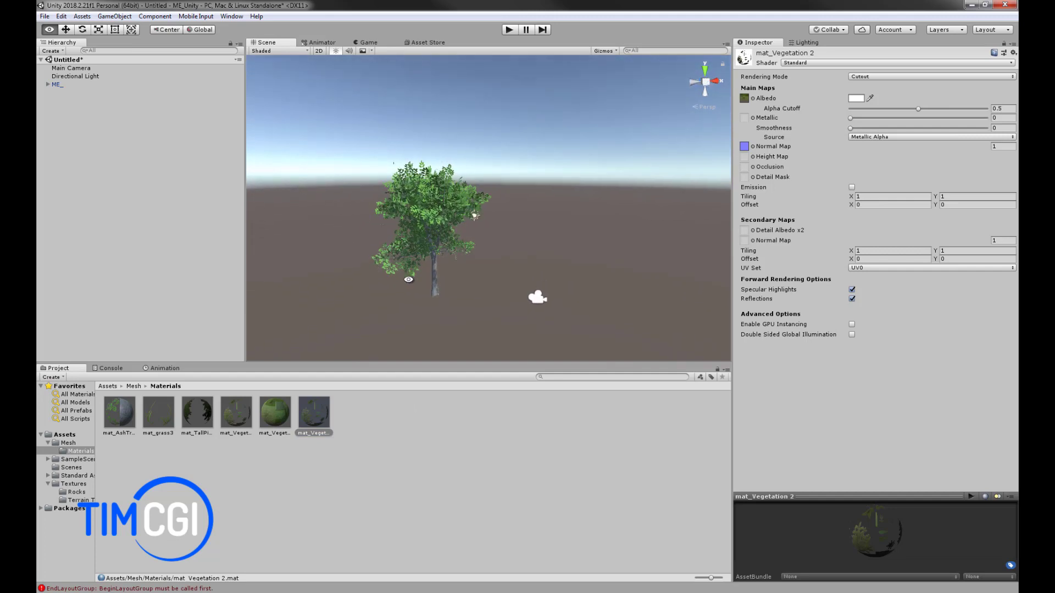